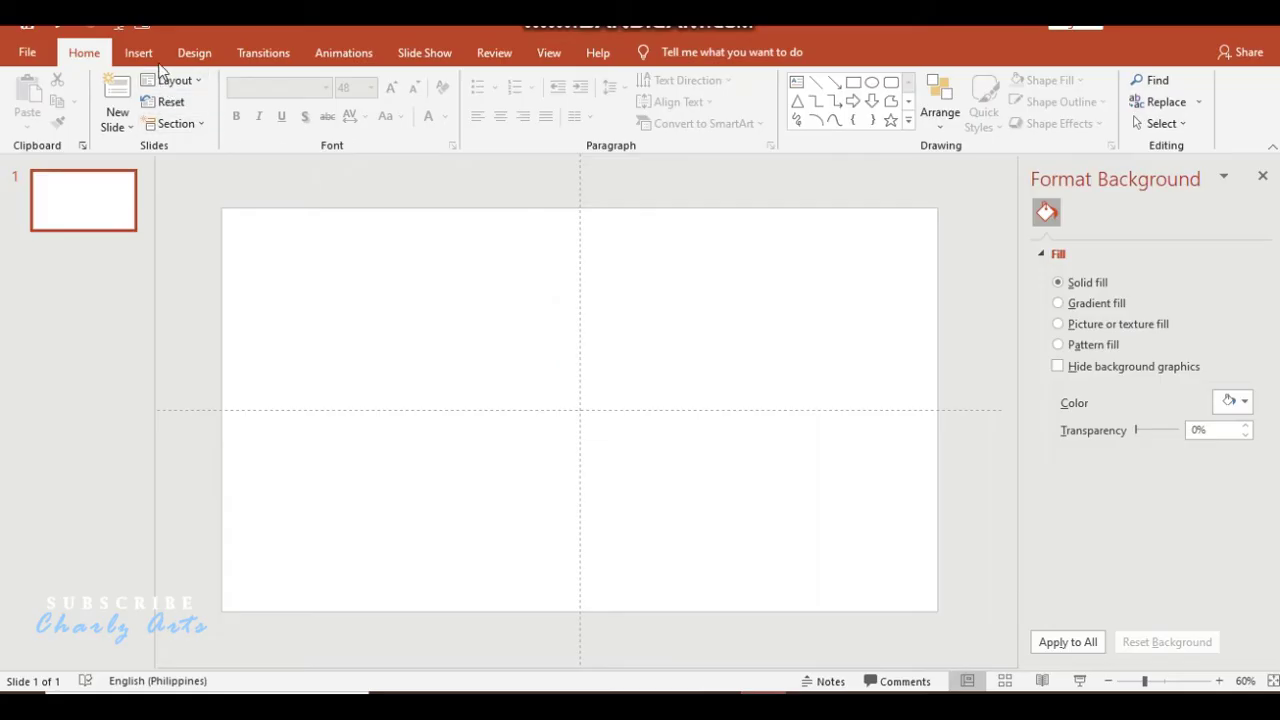
- Once the intro card ends, bring up PowerPoint's Insert features on the blank slide
{"action": "left_click", "coordinate": [148, 52]}
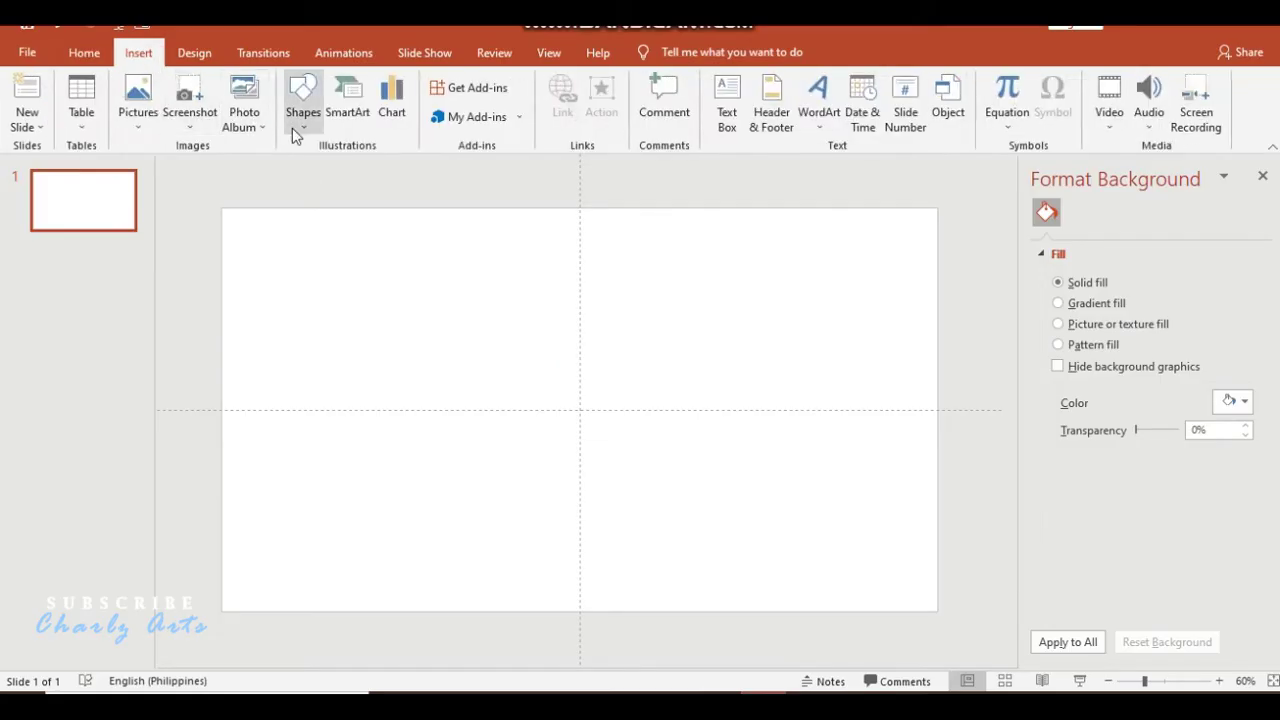
- Insert the dark starry picture from this device and enlarge it to the slide's width
{"action": "left_click", "coordinate": [138, 100]}
{"action": "left_click", "coordinate": [165, 170]}
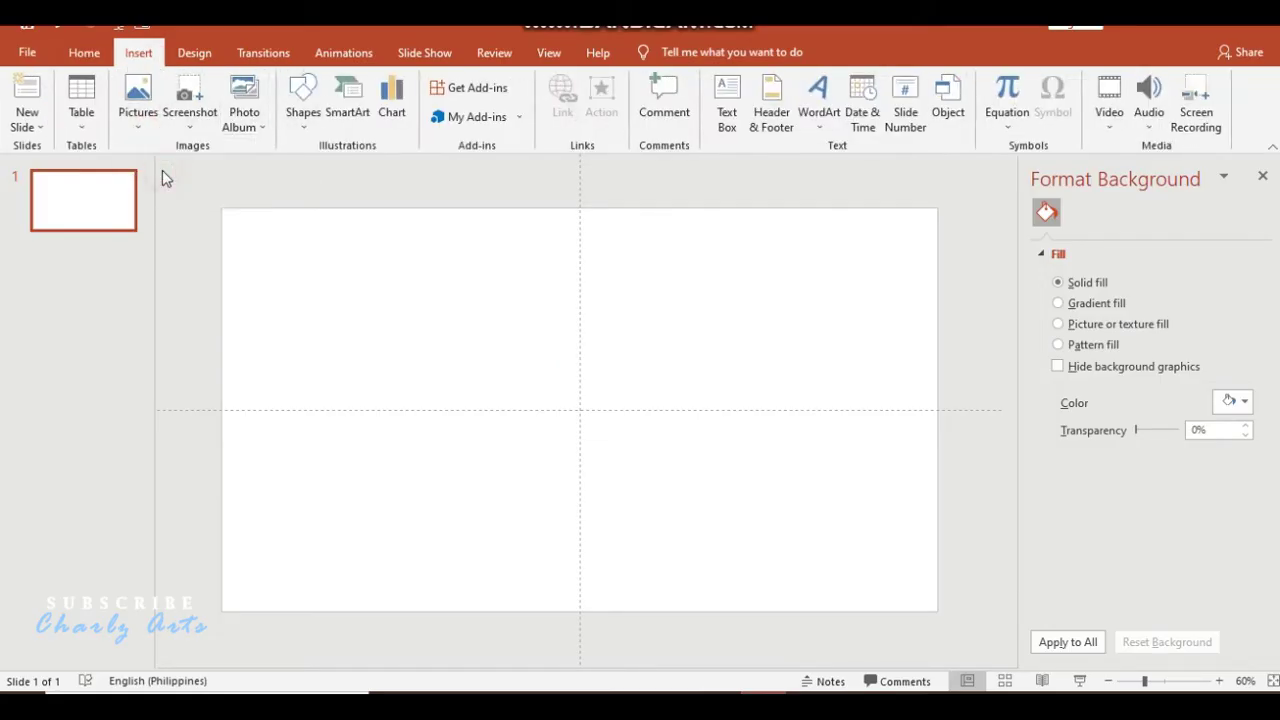
{"action": "double_click", "coordinate": [193, 194]}
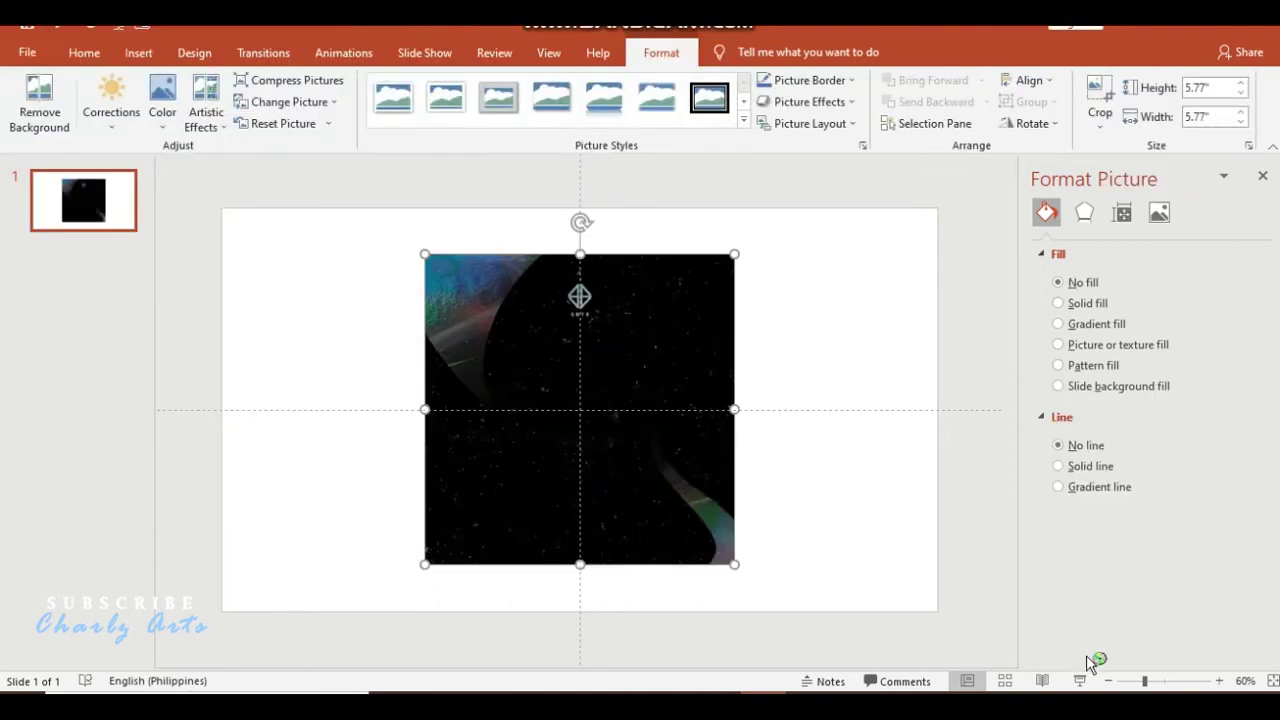
{"action": "left_click", "coordinate": [1108, 681]}
{"action": "left_click", "coordinate": [1108, 681]}
{"action": "left_click", "coordinate": [1108, 681]}
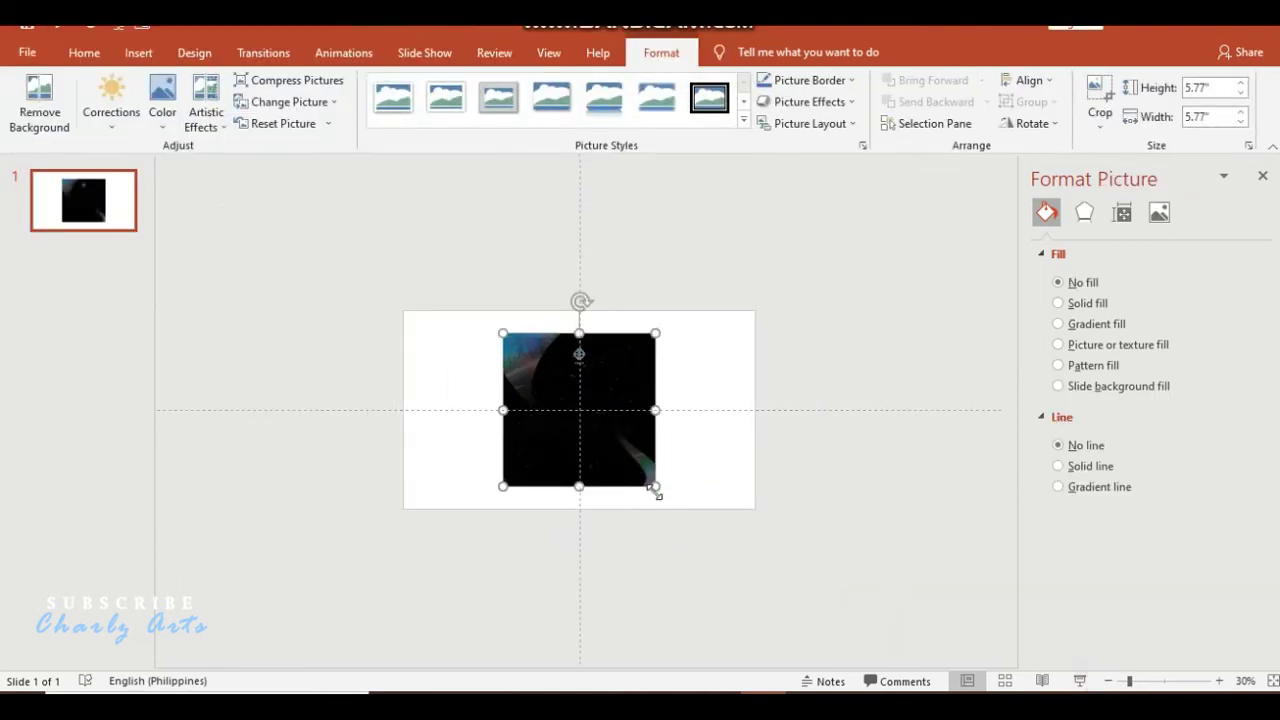
{"action": "left_click_drag", "start_coordinate": [653, 484], "coordinate": [772, 602]}
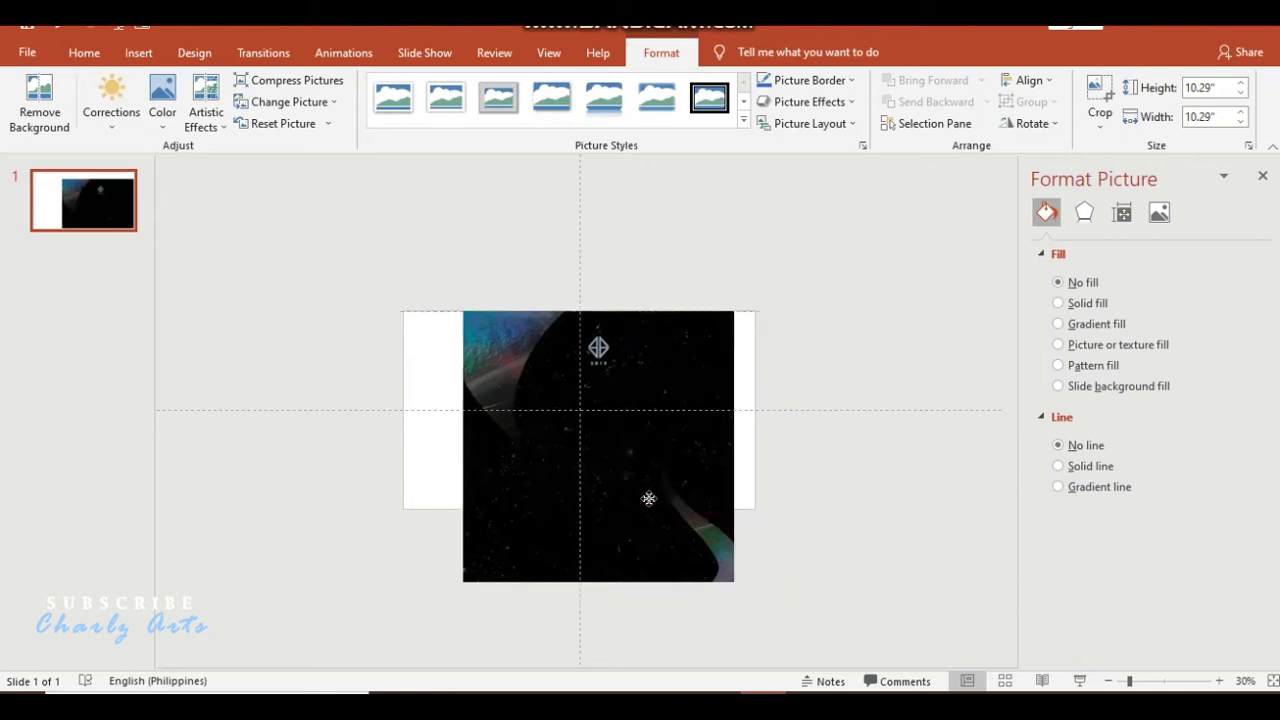
{"action": "left_click_drag", "start_coordinate": [714, 528], "coordinate": [616, 463]}
{"action": "left_click_drag", "start_coordinate": [675, 545], "coordinate": [760, 590]}
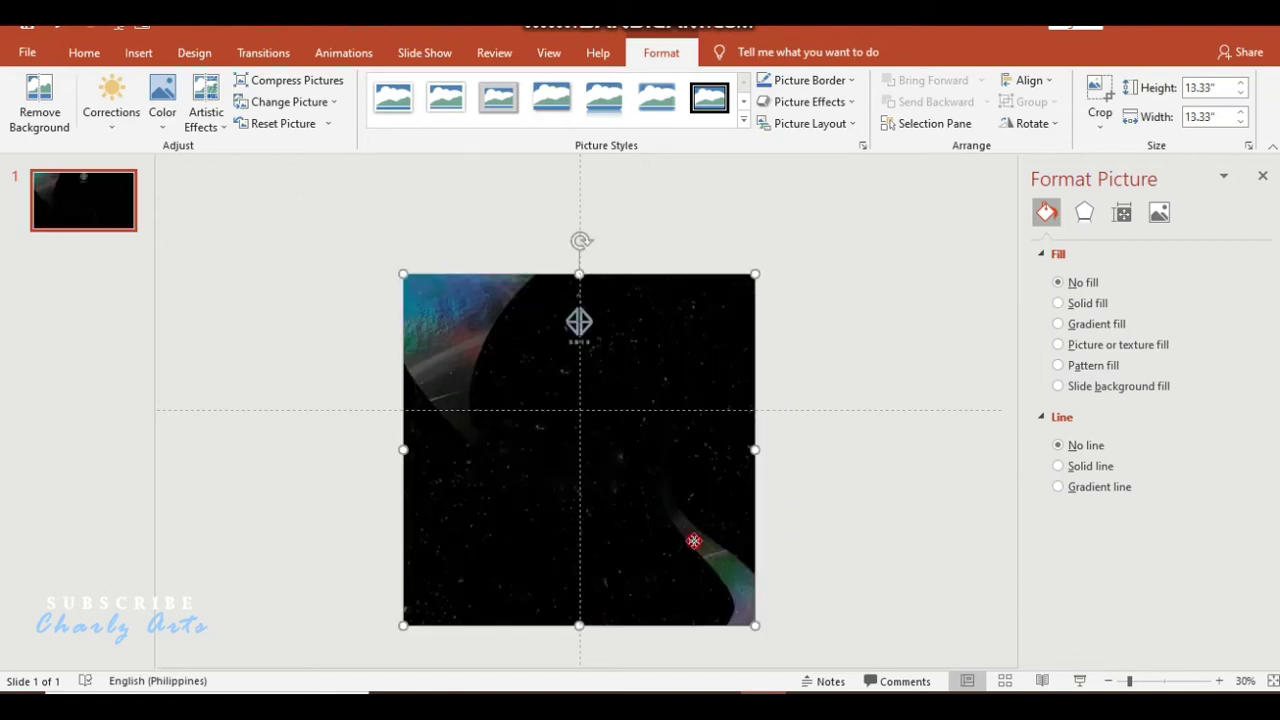
{"action": "left_click_drag", "start_coordinate": [691, 540], "coordinate": [693, 493]}
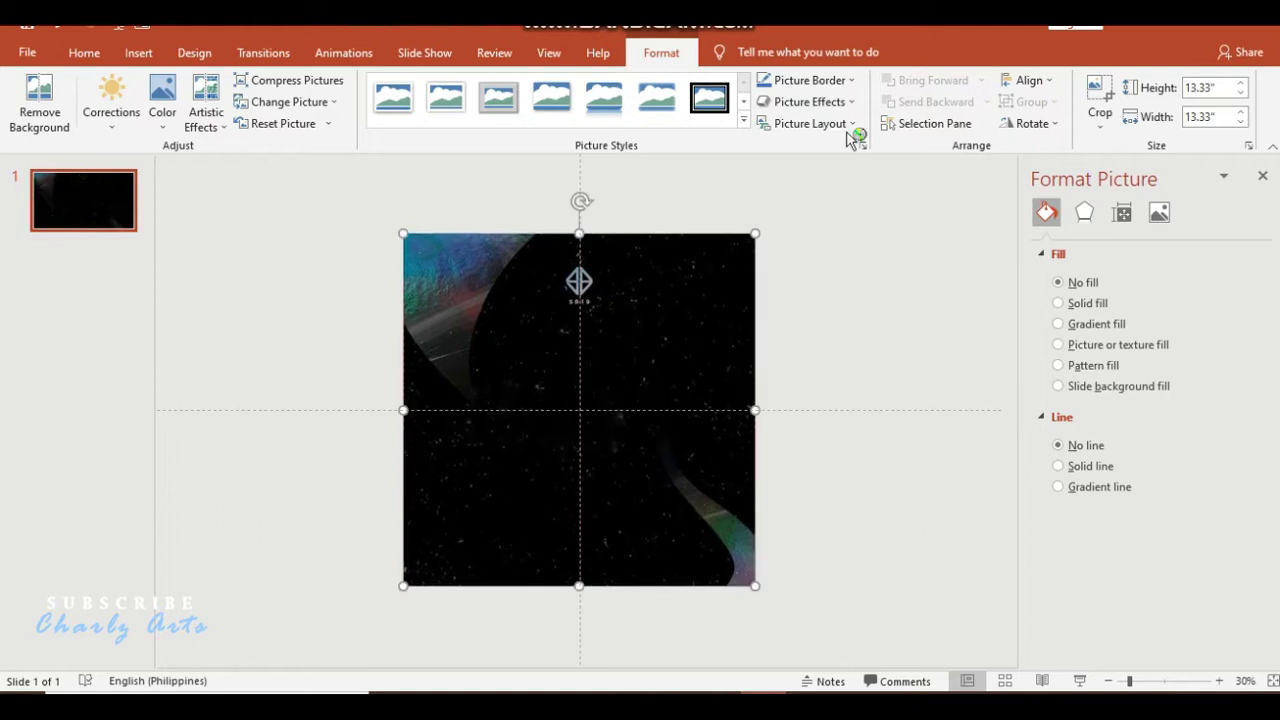
- Crop the picture's top and bottom so it fits the slide at 13.33" × 7.5"
{"action": "left_click", "coordinate": [1097, 92]}
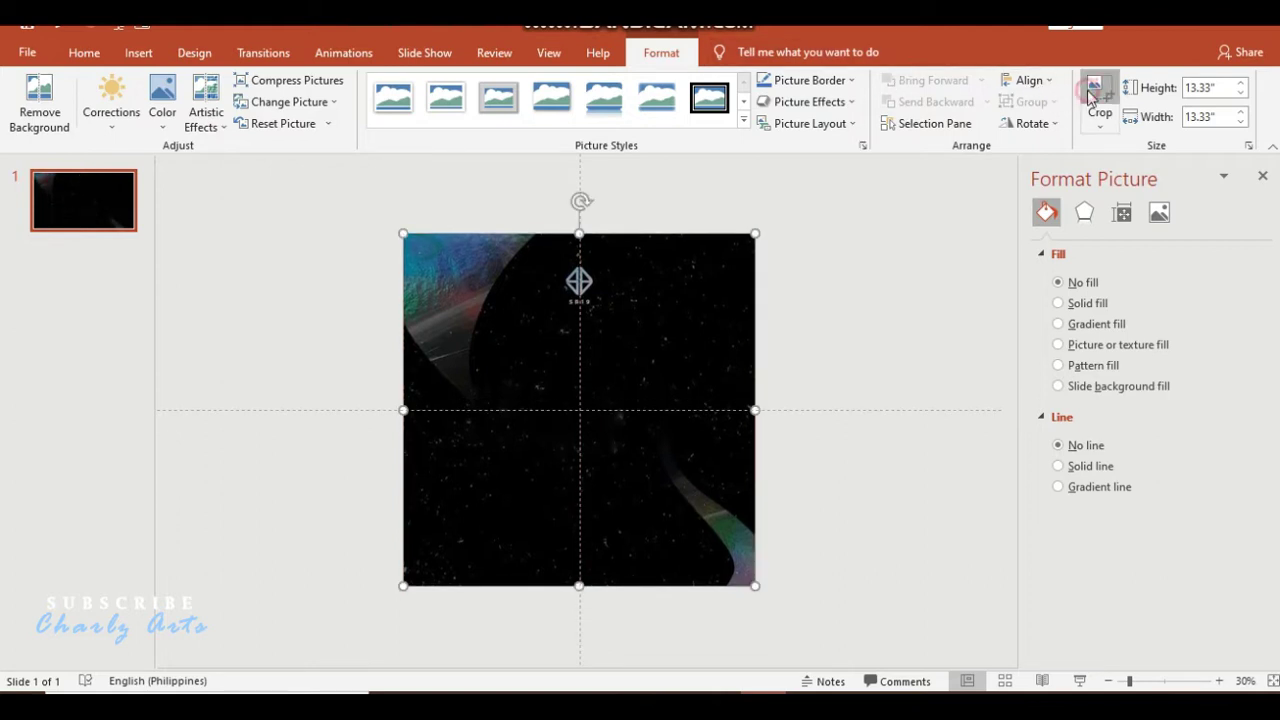
{"action": "left_click_drag", "start_coordinate": [586, 257], "coordinate": [589, 310]}
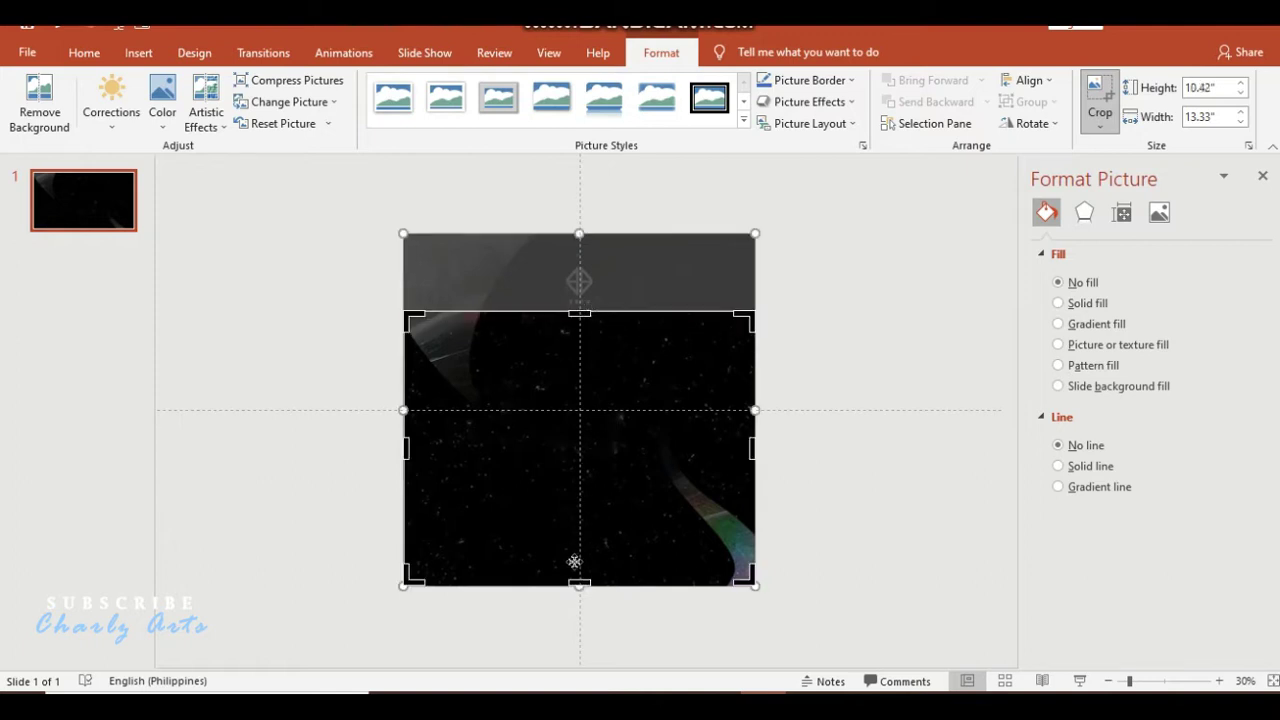
{"action": "left_click_drag", "start_coordinate": [579, 583], "coordinate": [599, 509]}
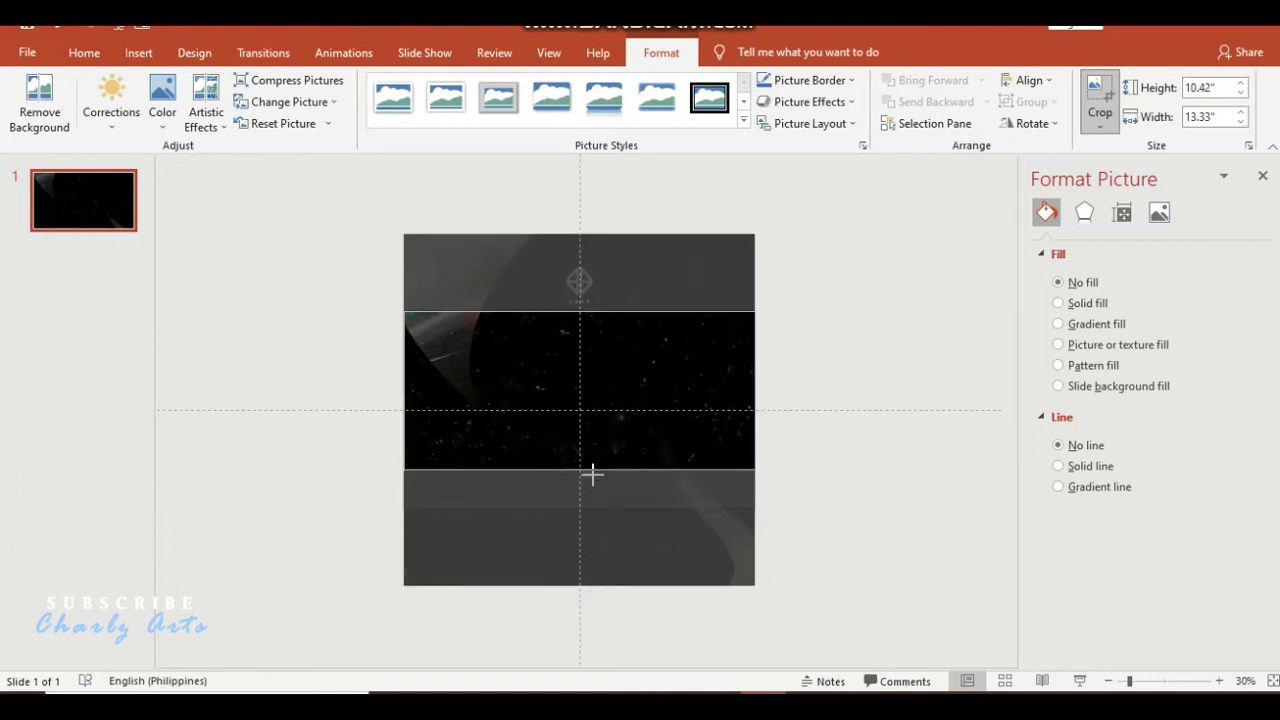
{"action": "left_click", "coordinate": [1100, 95]}
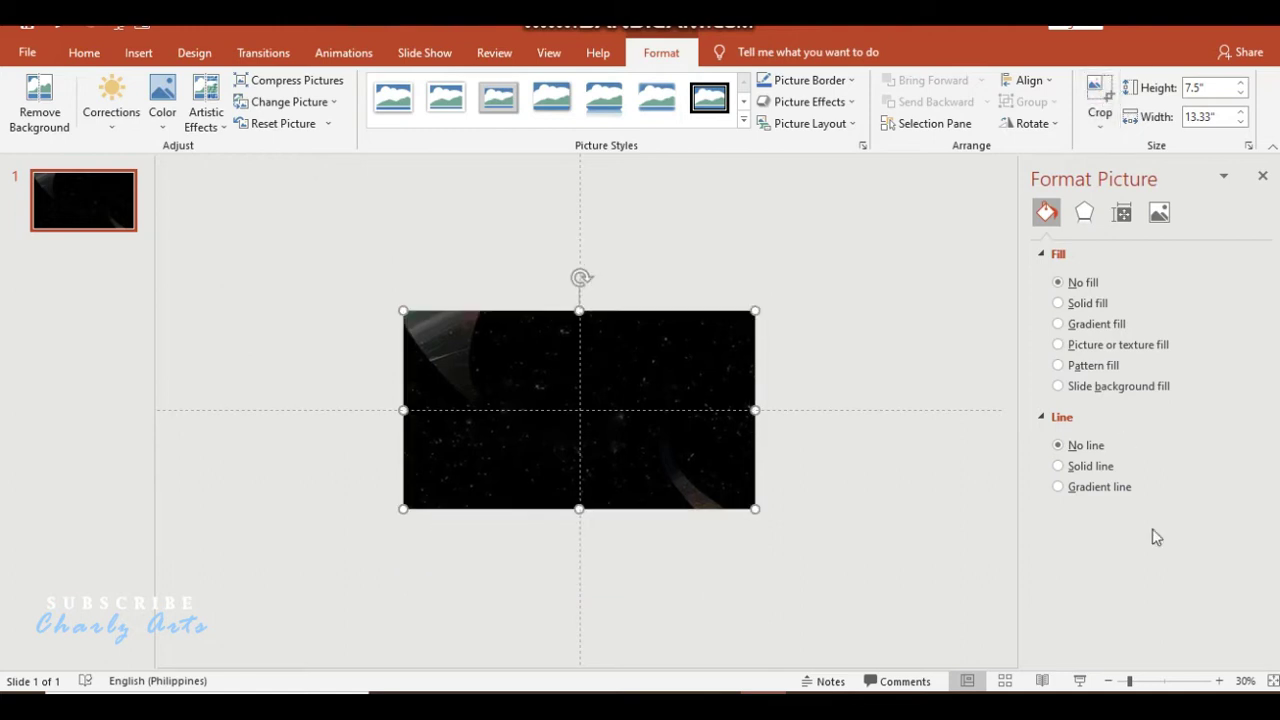
{"action": "left_click", "coordinate": [1220, 681]}
{"action": "left_click", "coordinate": [1220, 681]}
- Draw an 'Add Title Here' text box near the centre of the starry slide
{"action": "left_click", "coordinate": [925, 519]}
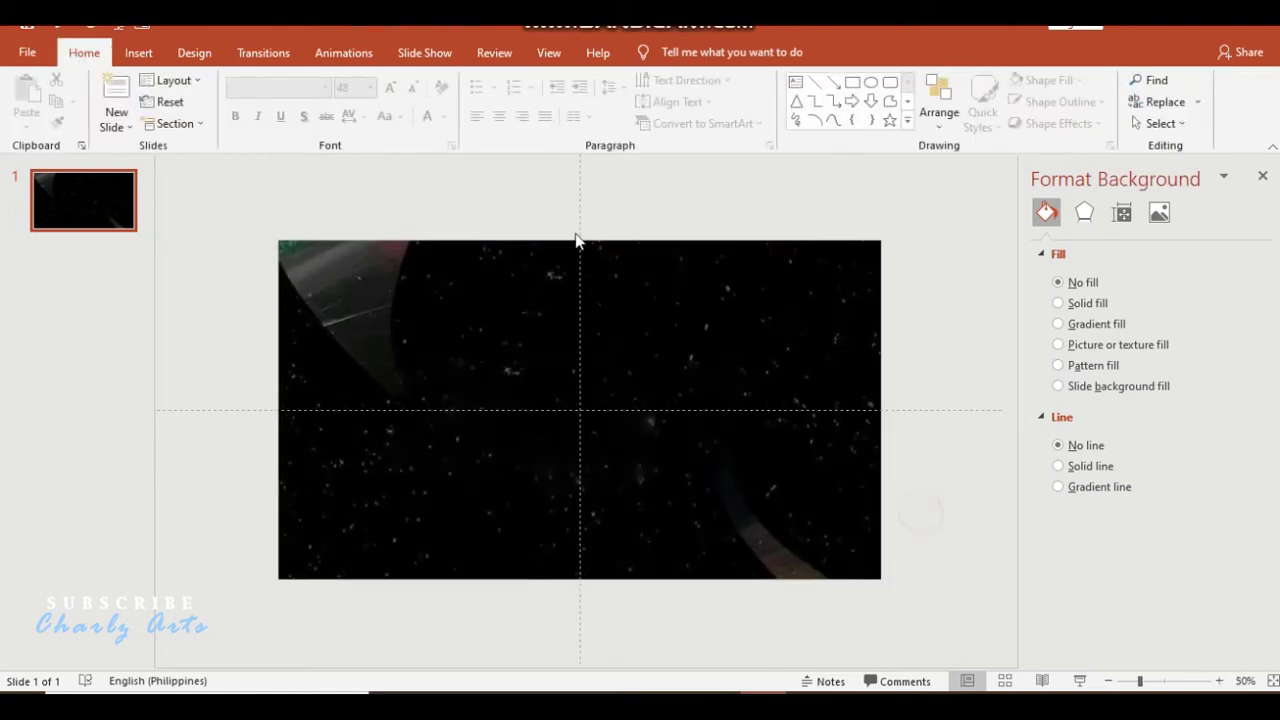
{"action": "left_click", "coordinate": [796, 83]}
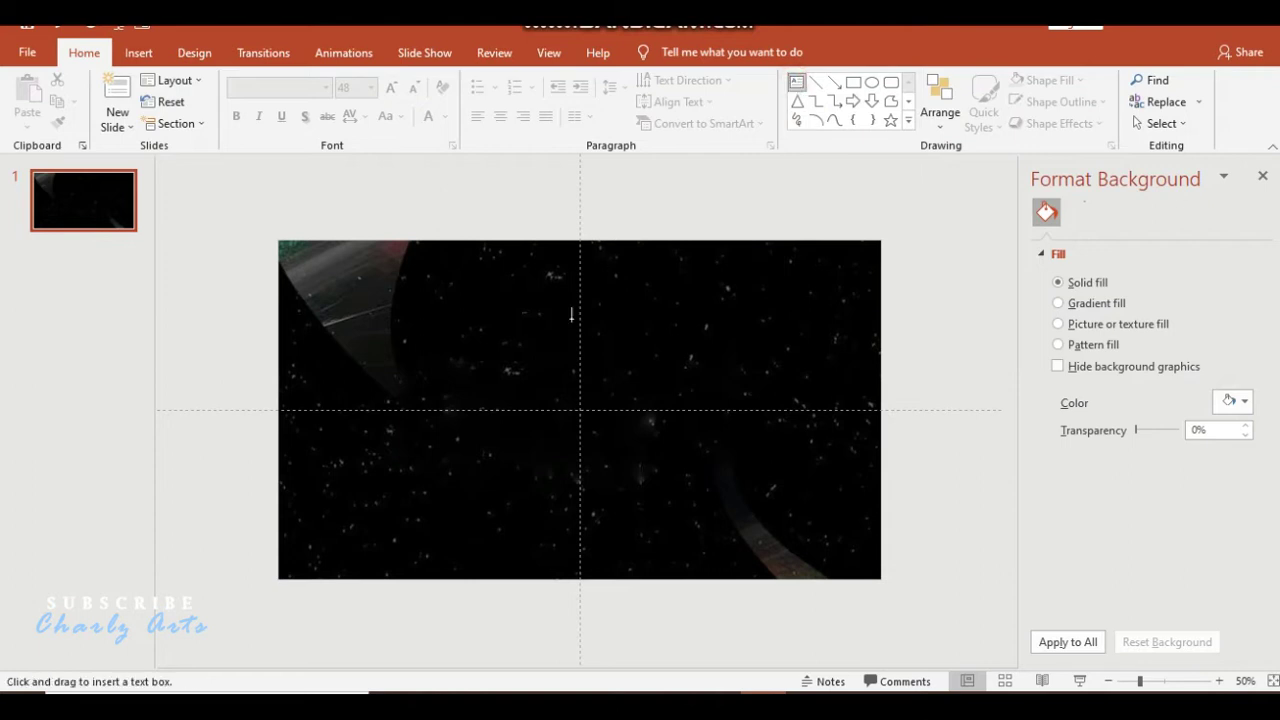
{"action": "left_click_drag", "start_coordinate": [469, 376], "coordinate": [695, 446]}
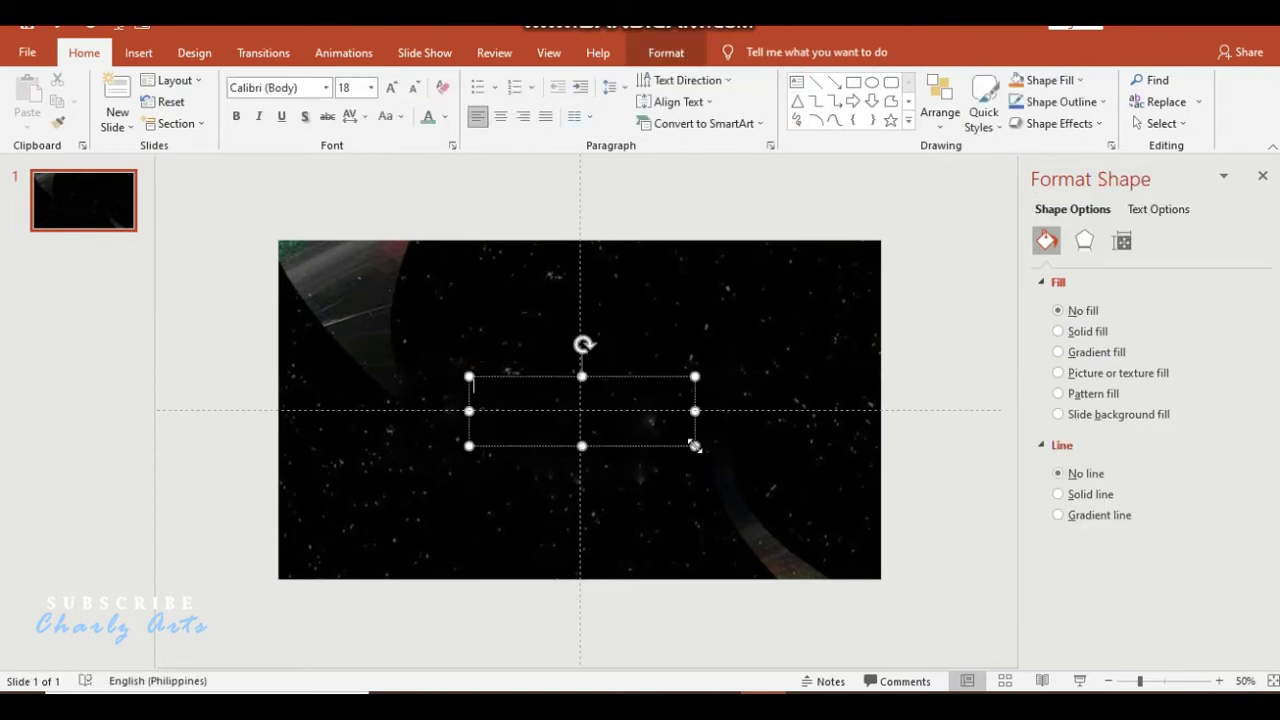
- Give the title text a multicolour linear gradient fill from More Gradients
{"action": "left_click", "coordinate": [657, 52]}
{"action": "left_click", "coordinate": [808, 123]}
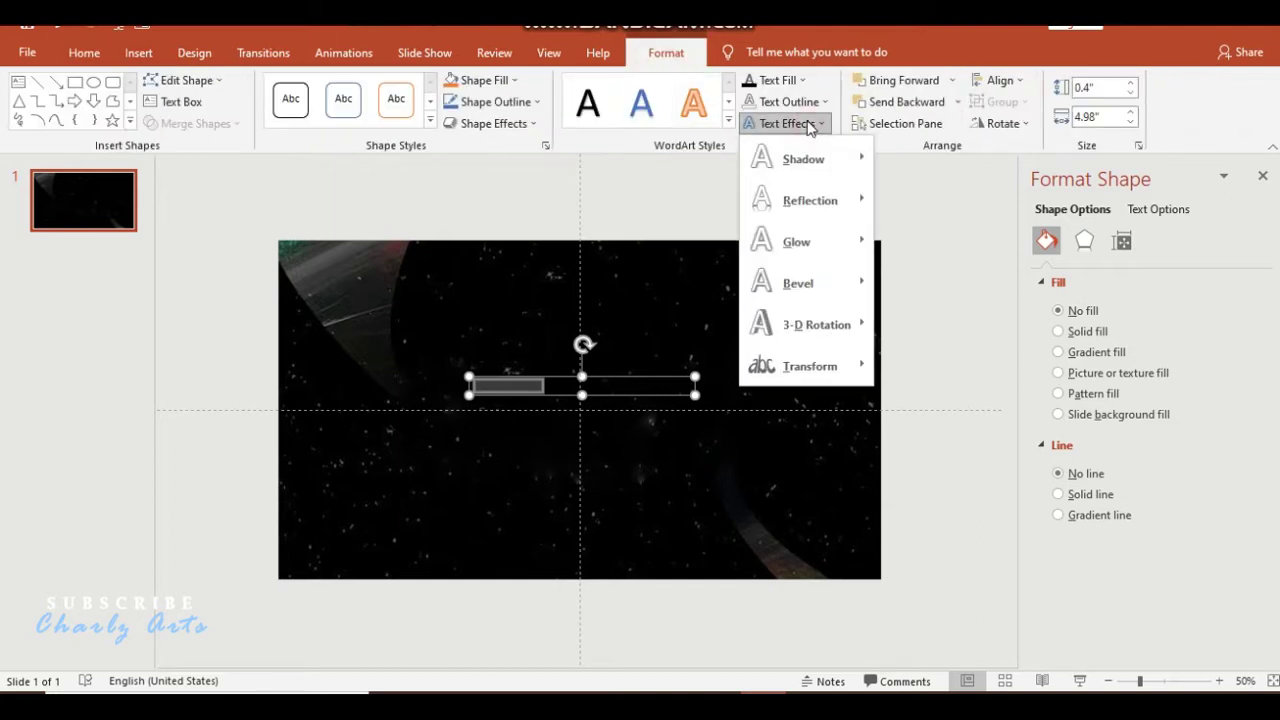
{"action": "left_click", "coordinate": [806, 80]}
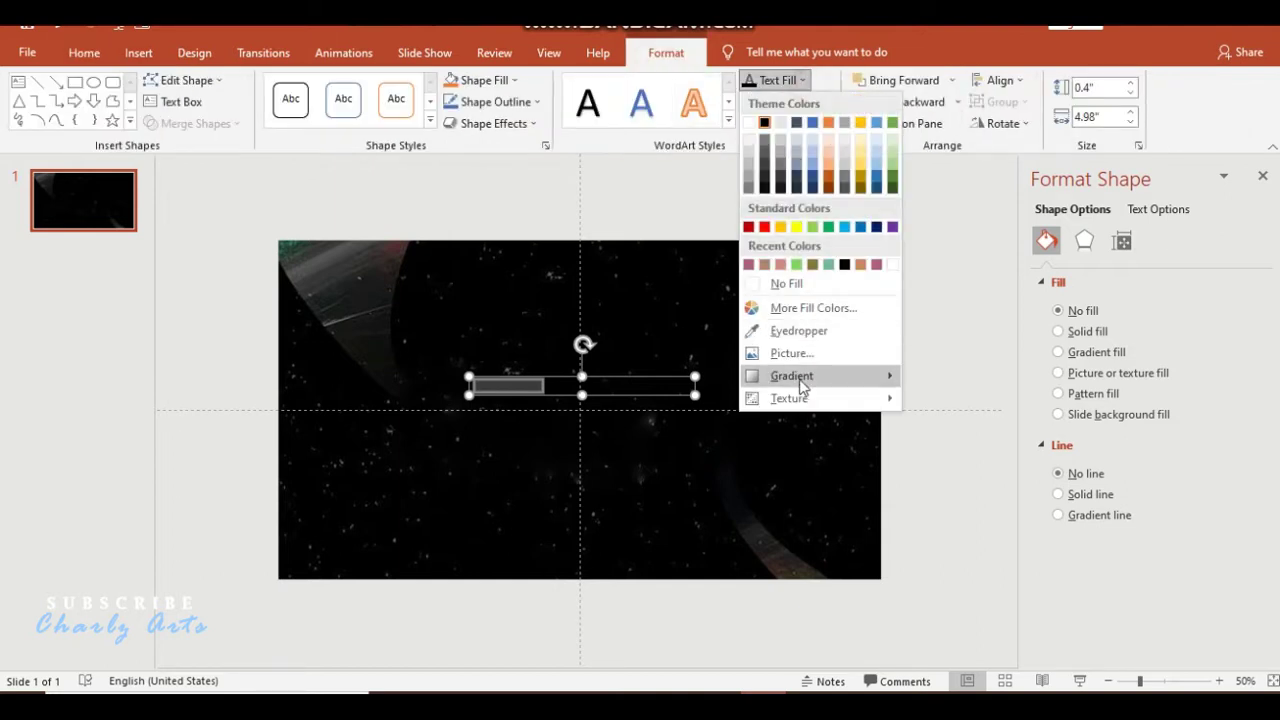
{"action": "mouse_move", "coordinate": [800, 378]}
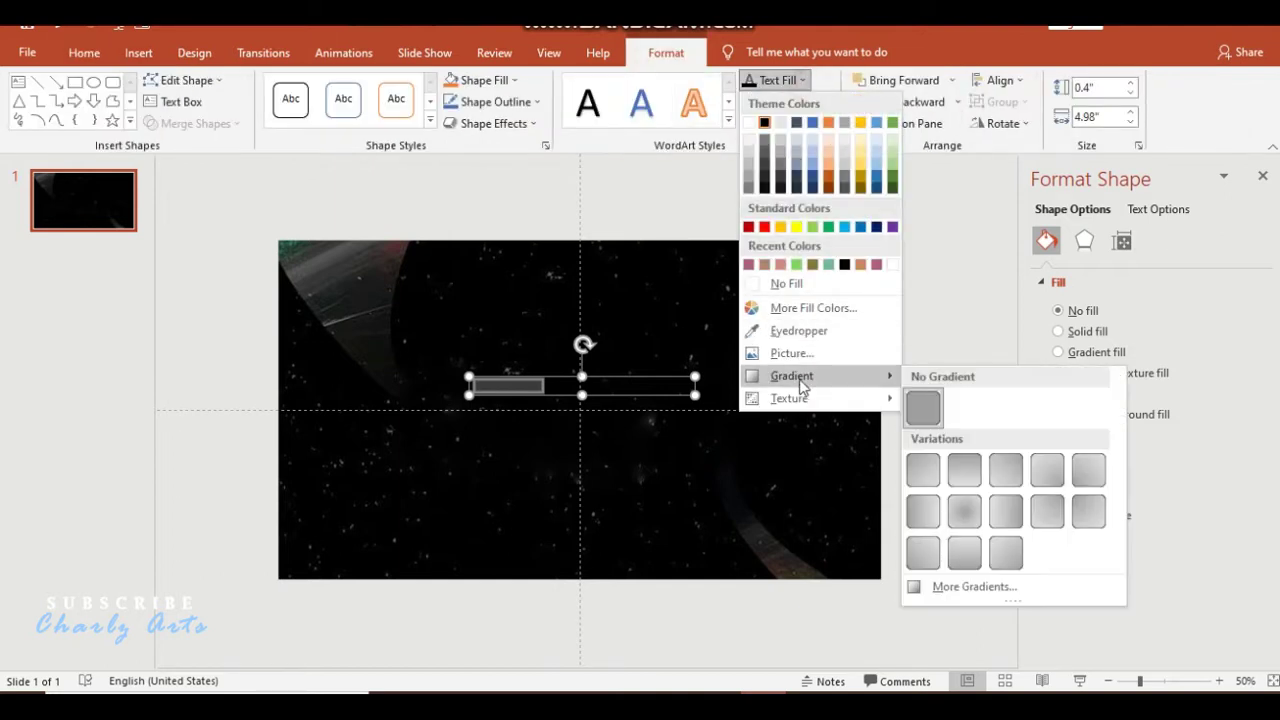
{"action": "left_click", "coordinate": [939, 592]}
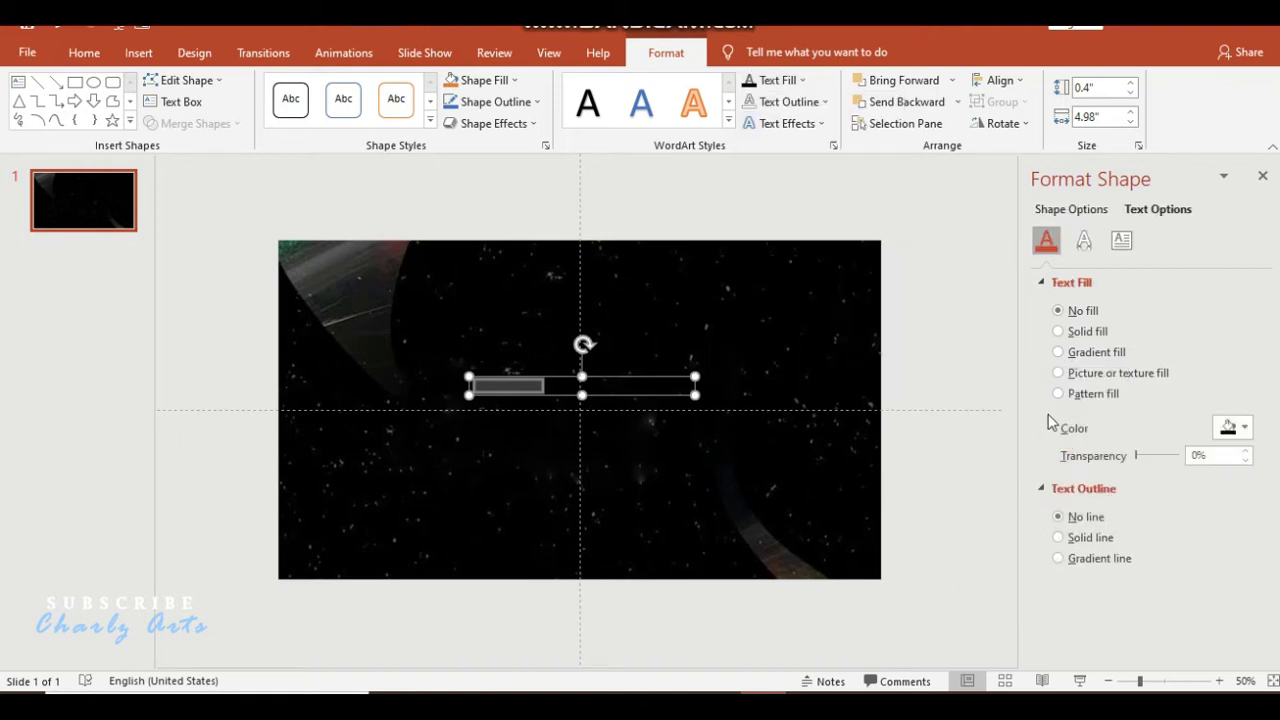
{"action": "left_click", "coordinate": [1060, 352]}
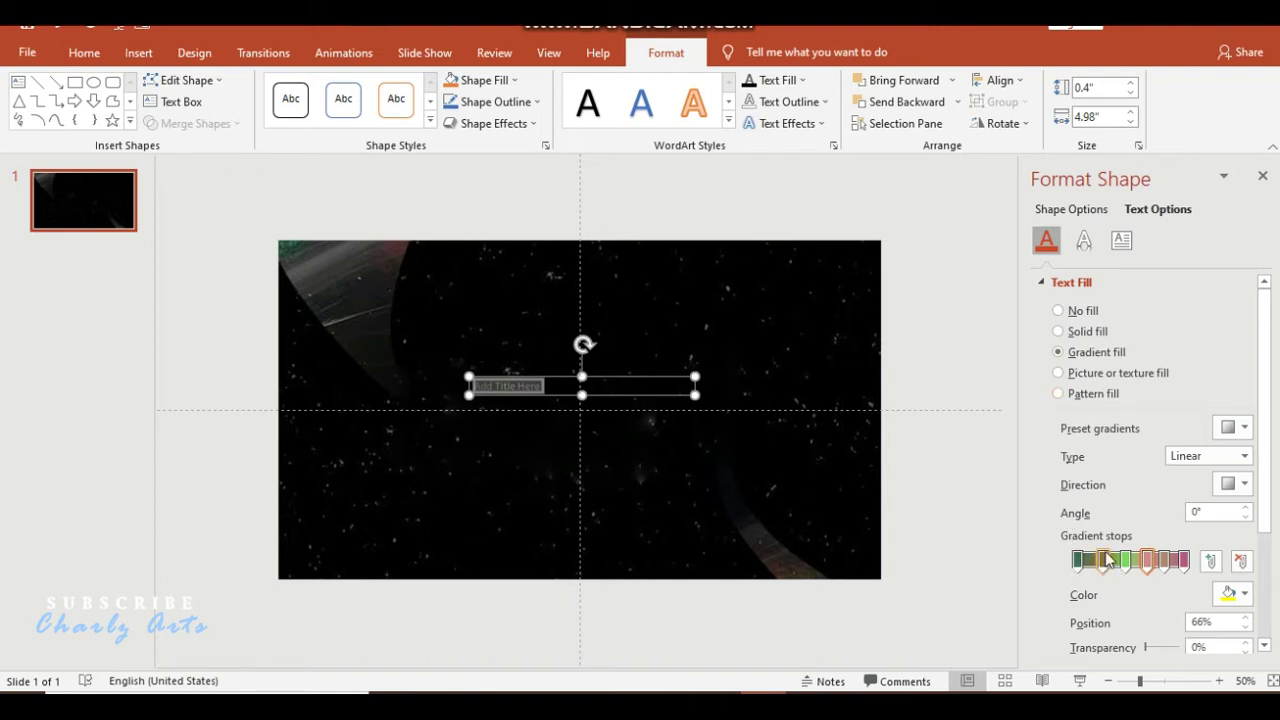
- Set the title text to 60 pt Bodoni MT Black
{"action": "left_click", "coordinate": [84, 52]}
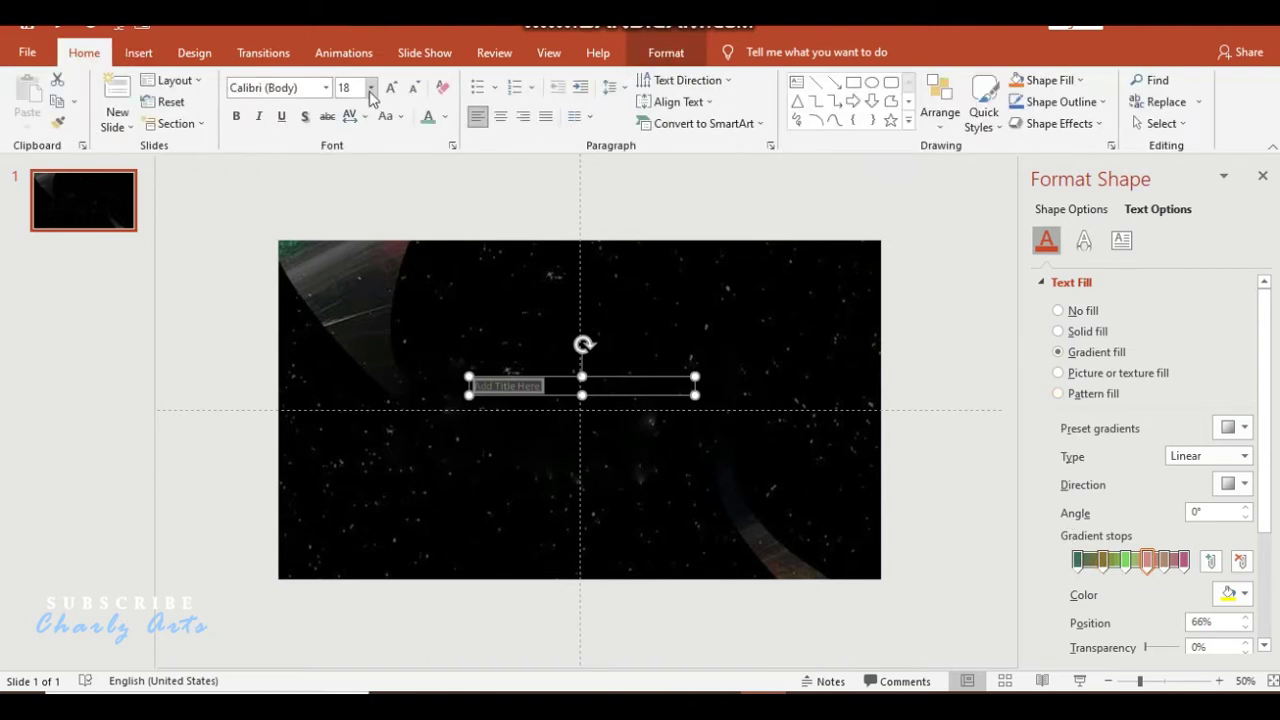
{"action": "left_click", "coordinate": [391, 88]}
{"action": "left_click", "coordinate": [391, 88]}
{"action": "left_click", "coordinate": [391, 88]}
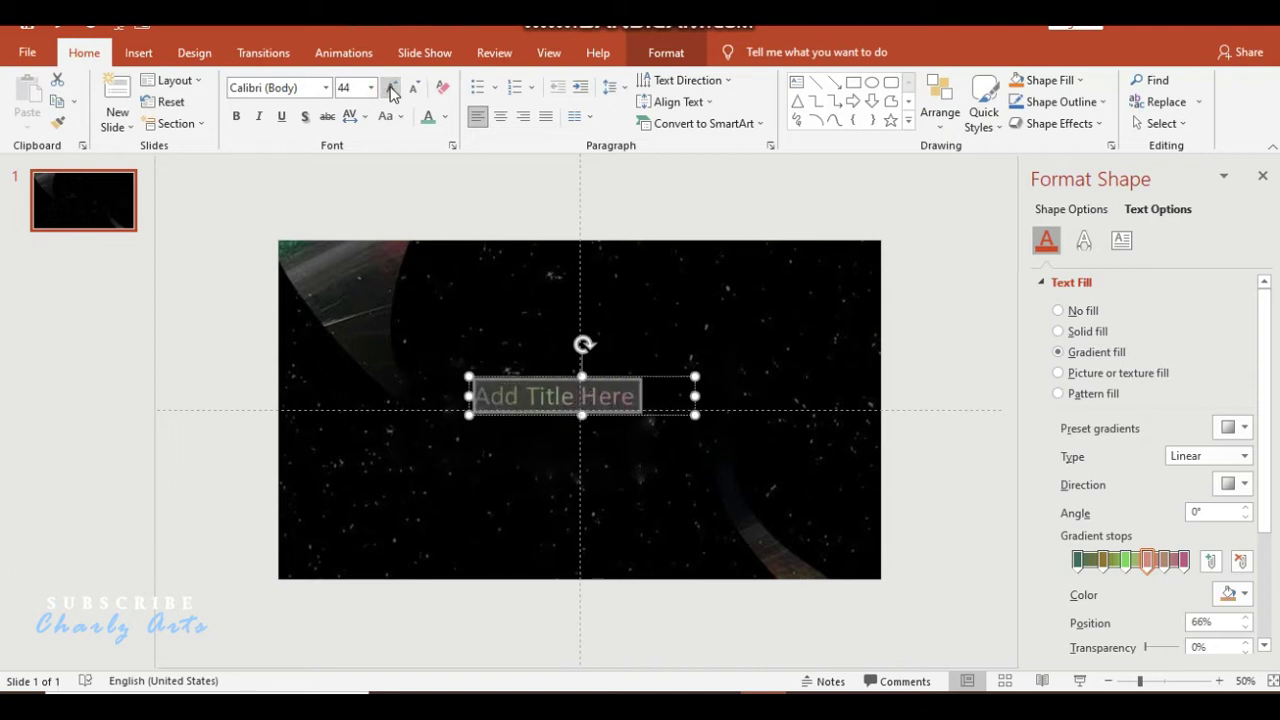
{"action": "left_click", "coordinate": [391, 88]}
{"action": "left_click", "coordinate": [325, 88]}
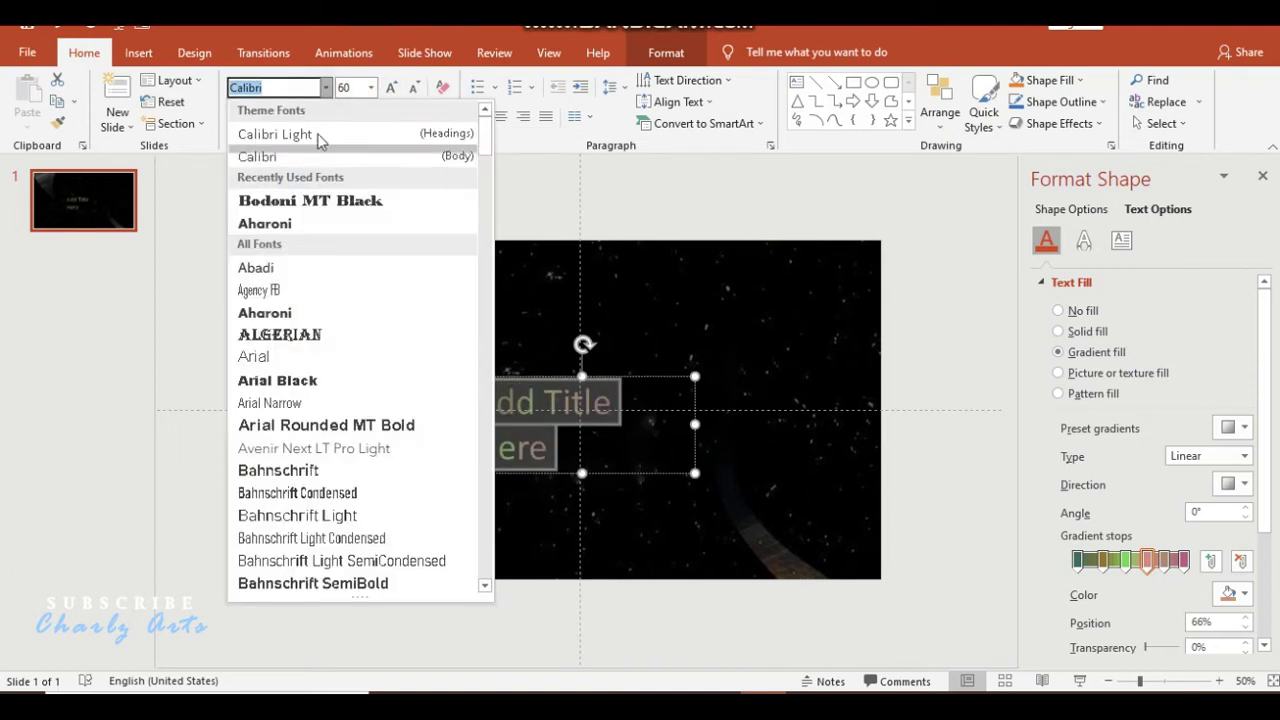
{"action": "left_click", "coordinate": [313, 203]}
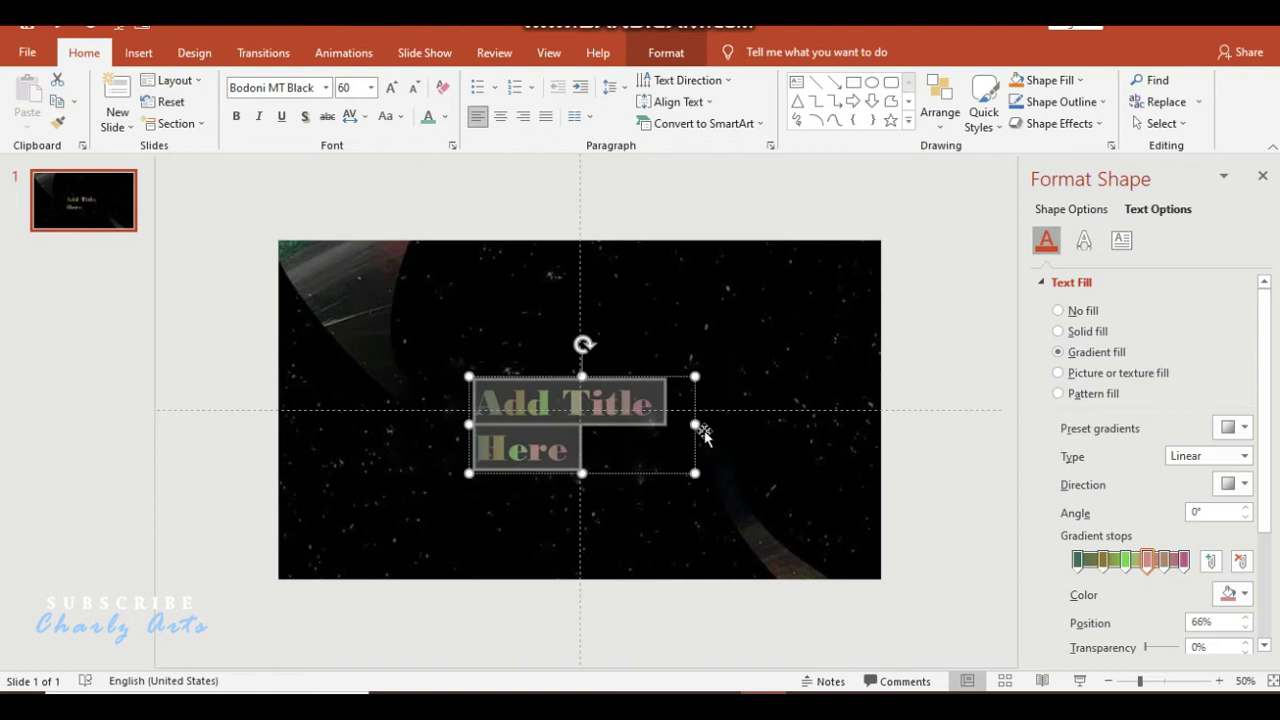
- Widen the title box to one line, centre the text, and move it to the slide's middle
{"action": "left_click_drag", "start_coordinate": [698, 424], "coordinate": [797, 424]}
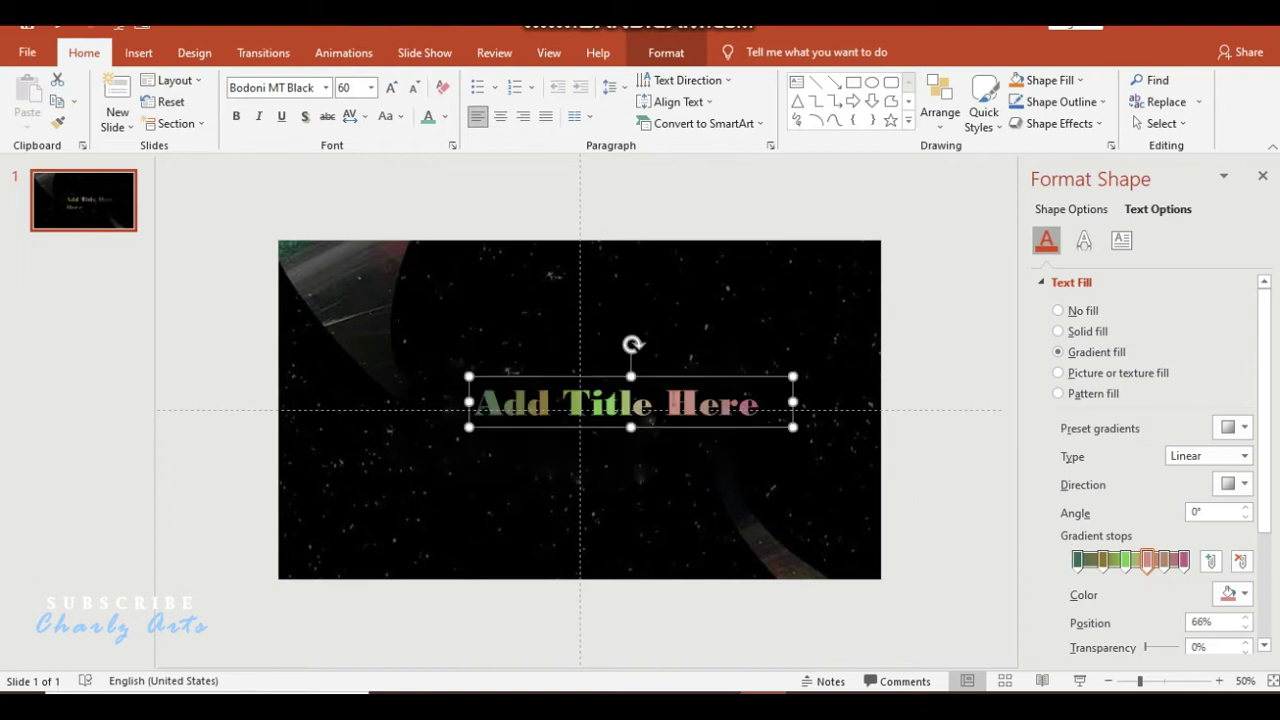
{"action": "left_click", "coordinate": [500, 120]}
{"action": "left_click", "coordinate": [652, 376]}
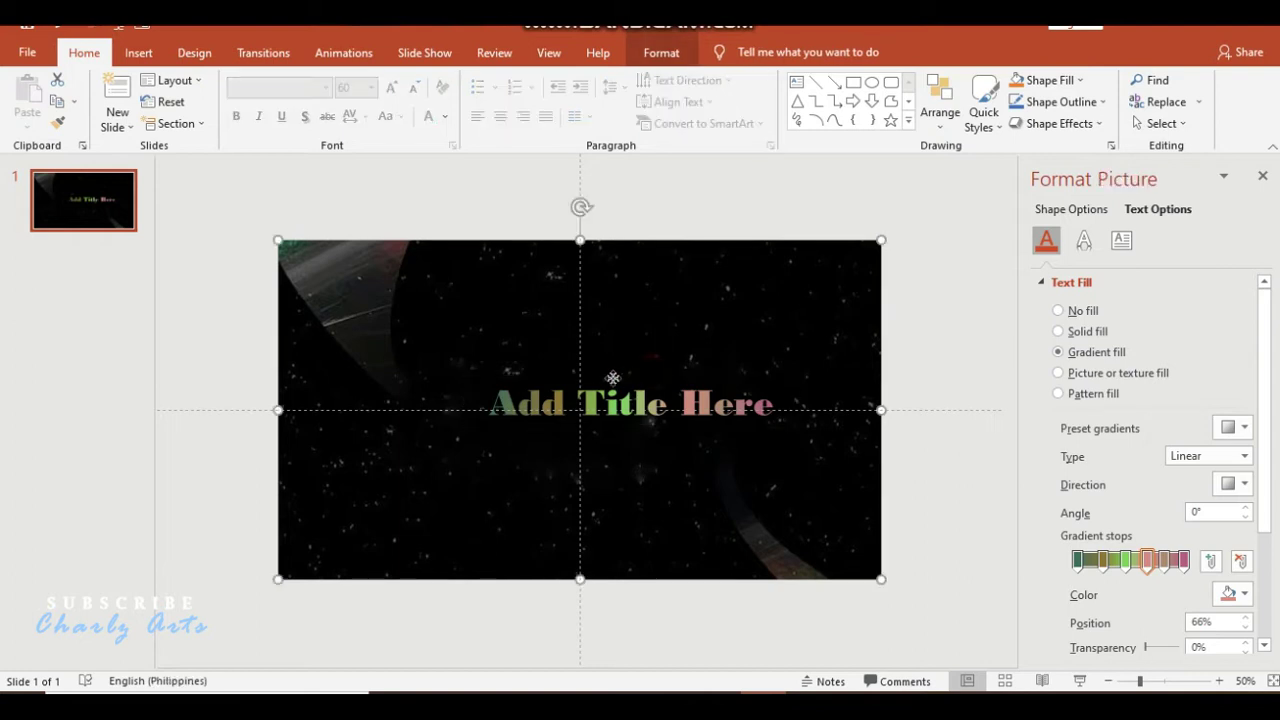
{"action": "left_click", "coordinate": [652, 376]}
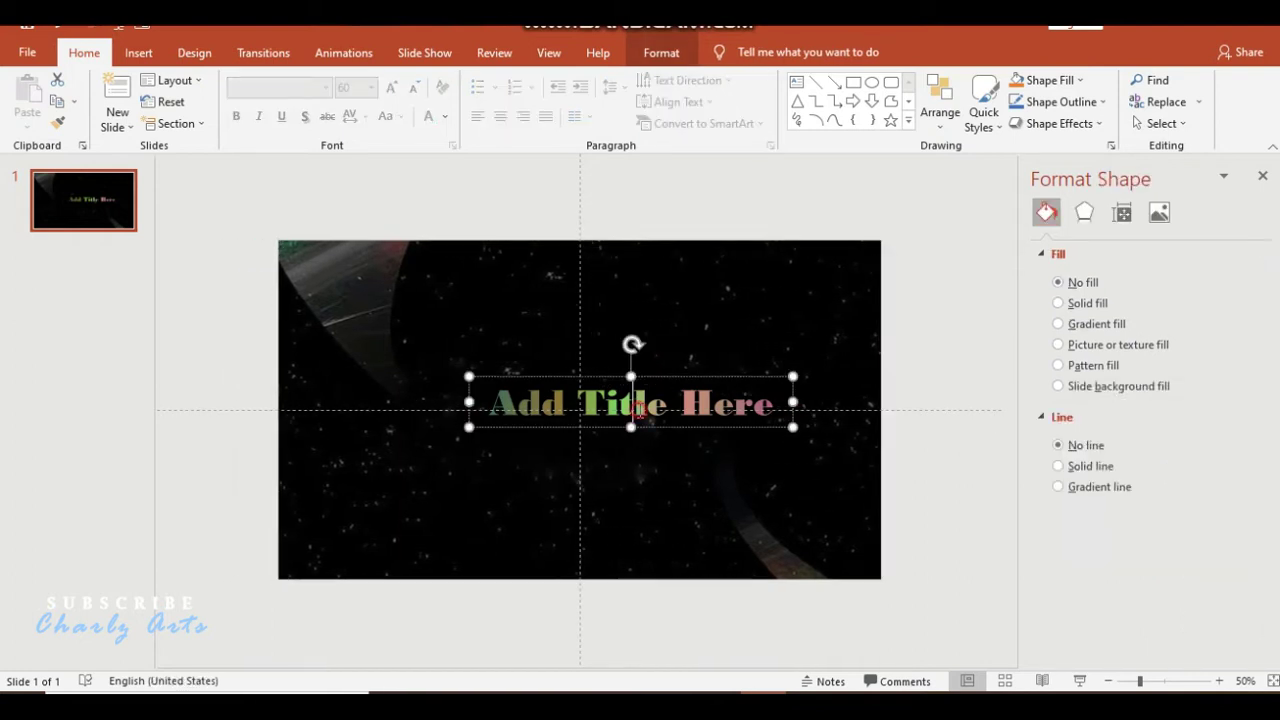
{"action": "left_click_drag", "start_coordinate": [600, 372], "coordinate": [549, 378]}
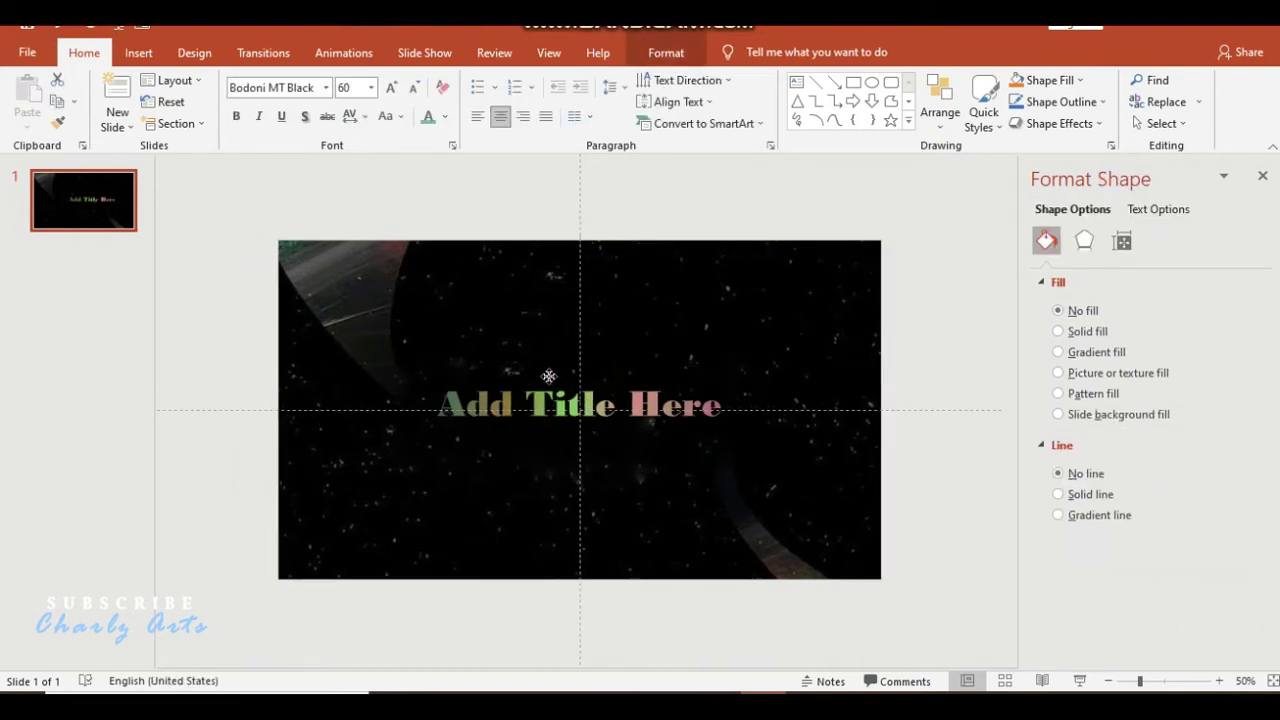
- Duplicate slide 1, retitle it 'Group Members', apply the Warp transform, and move it near the top
{"action": "key", "text": "ctrl+d"}
{"action": "type", "text": "G"}
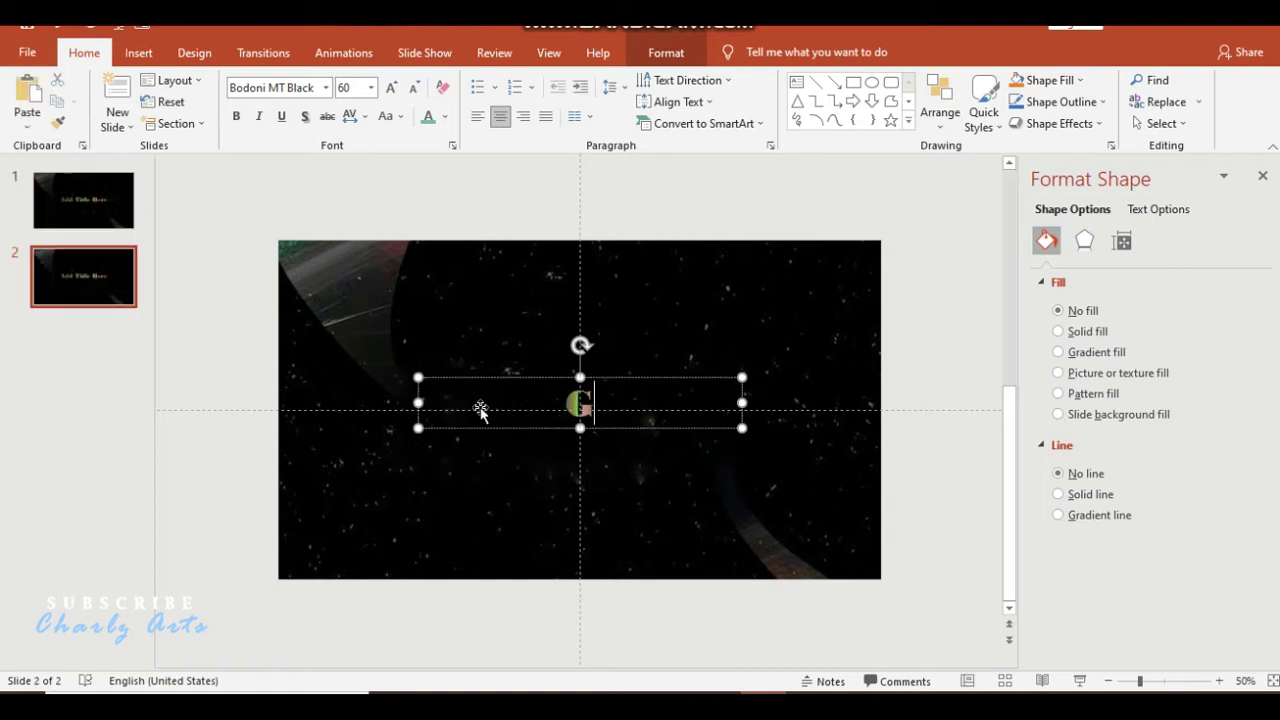
{"action": "type", "text": "roup"}
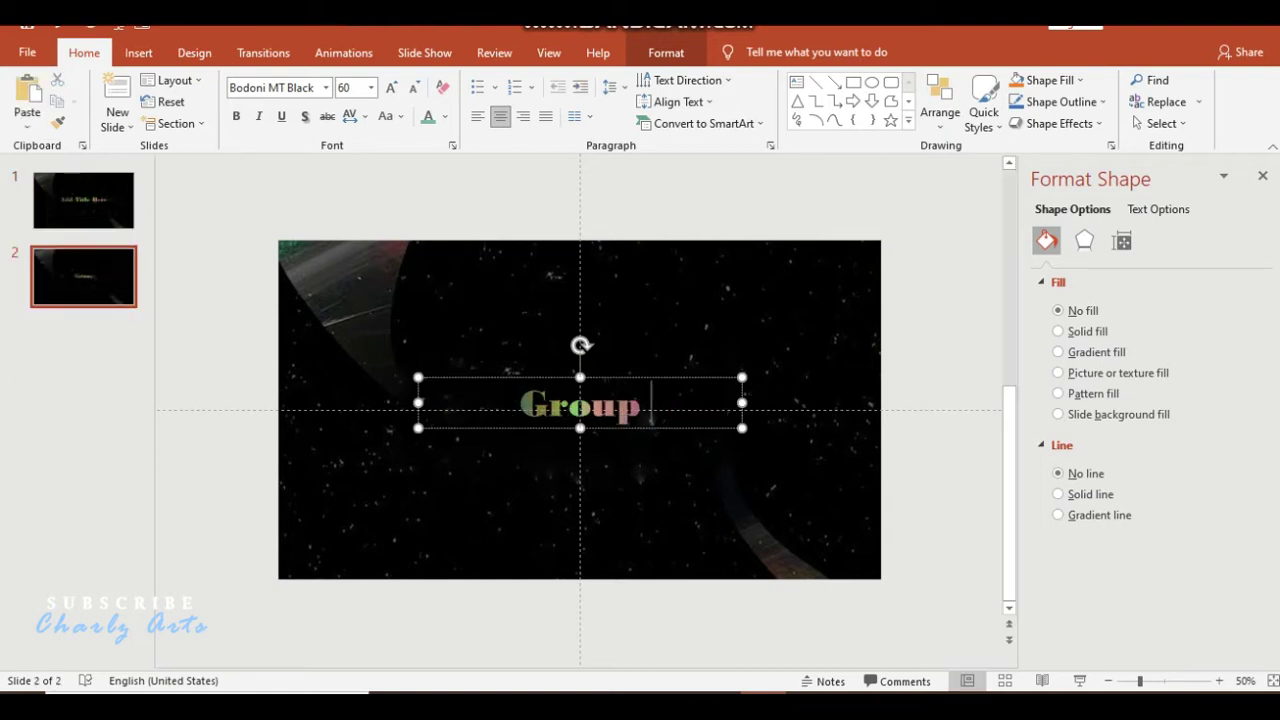
{"action": "type", "text": " Members"}
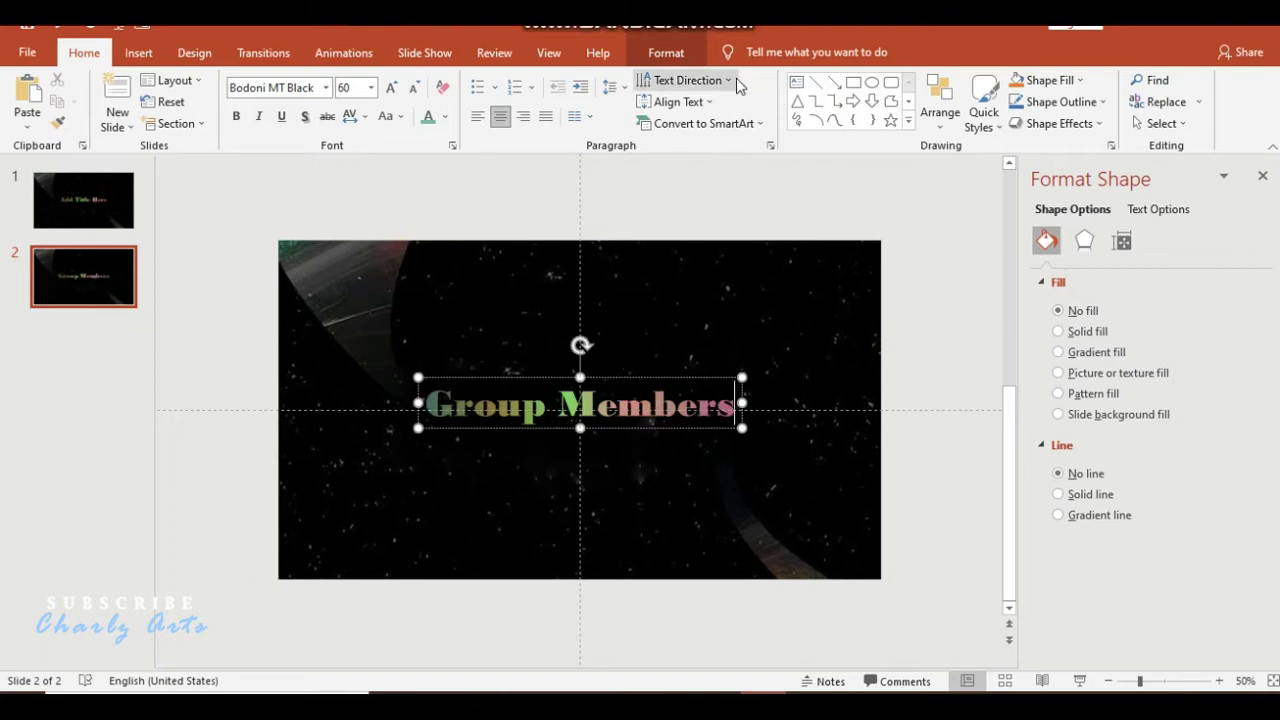
{"action": "left_click", "coordinate": [680, 55]}
{"action": "left_click", "coordinate": [812, 123]}
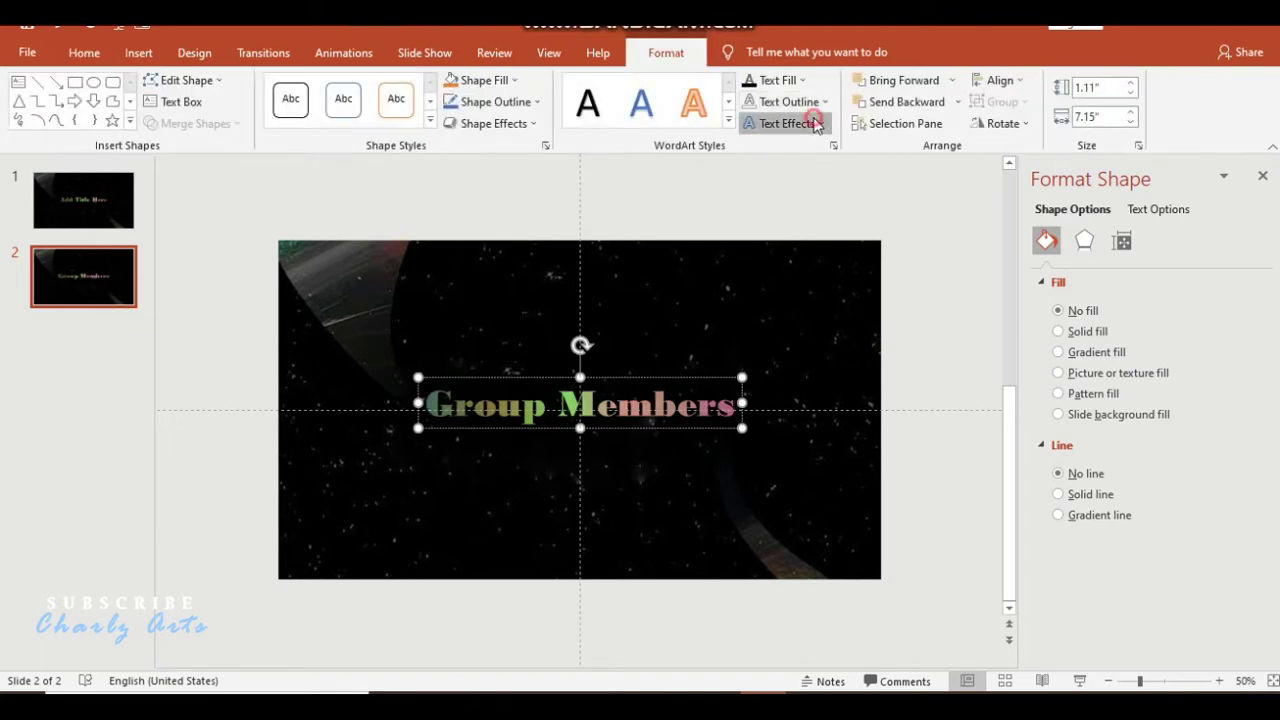
{"action": "mouse_move", "coordinate": [805, 368]}
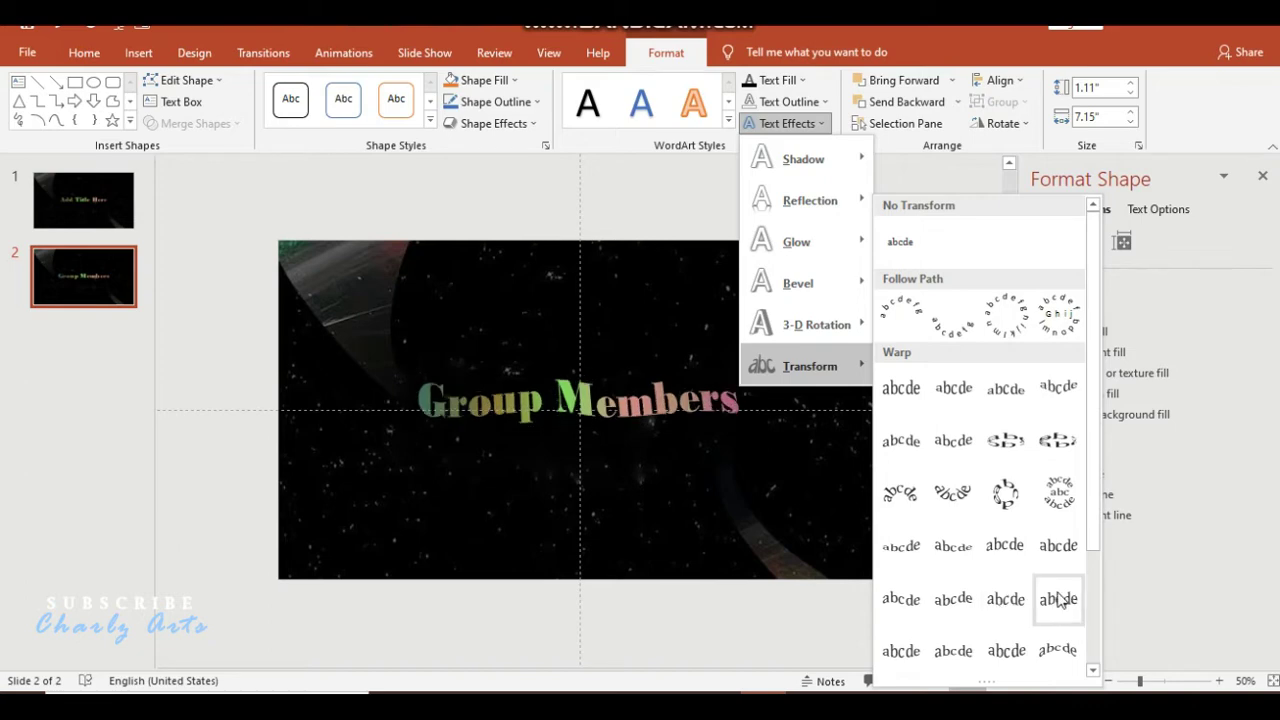
{"action": "left_click", "coordinate": [896, 612]}
{"action": "left_click_drag", "start_coordinate": [663, 429], "coordinate": [665, 321]}
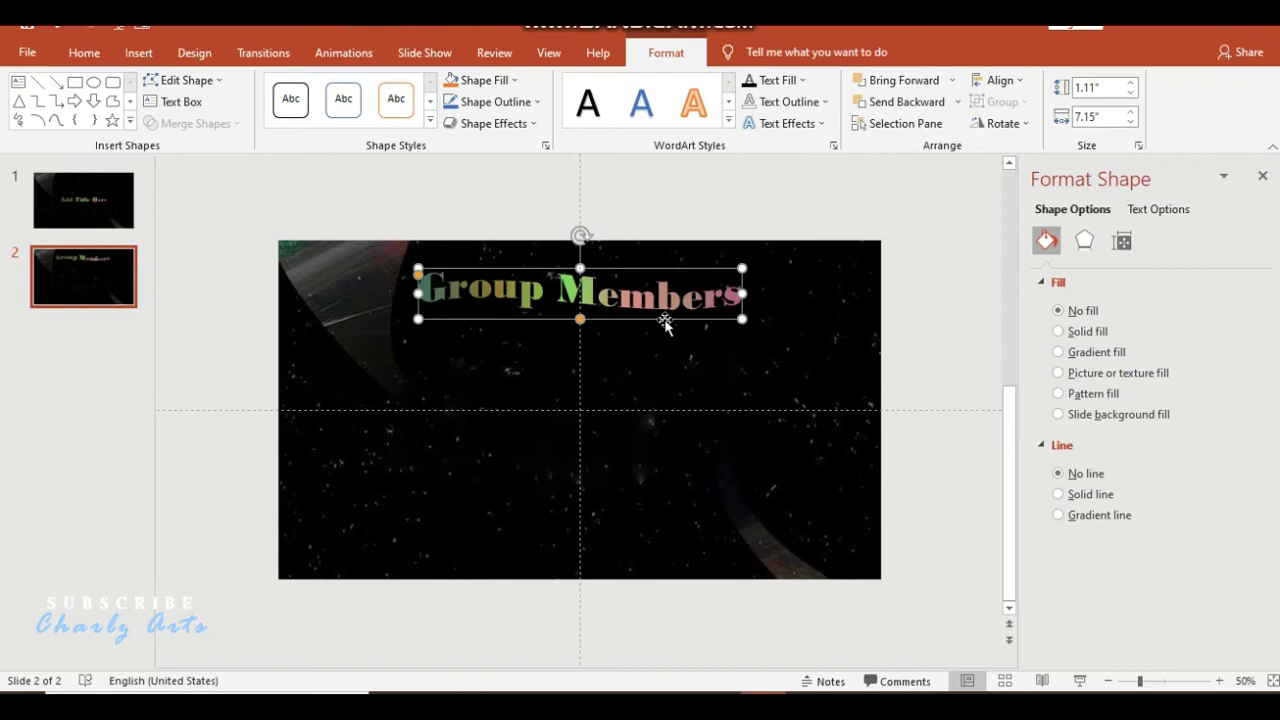
- Insert all five member pictures, Slide1–Slide5, from this device
{"action": "left_click", "coordinate": [90, 52]}
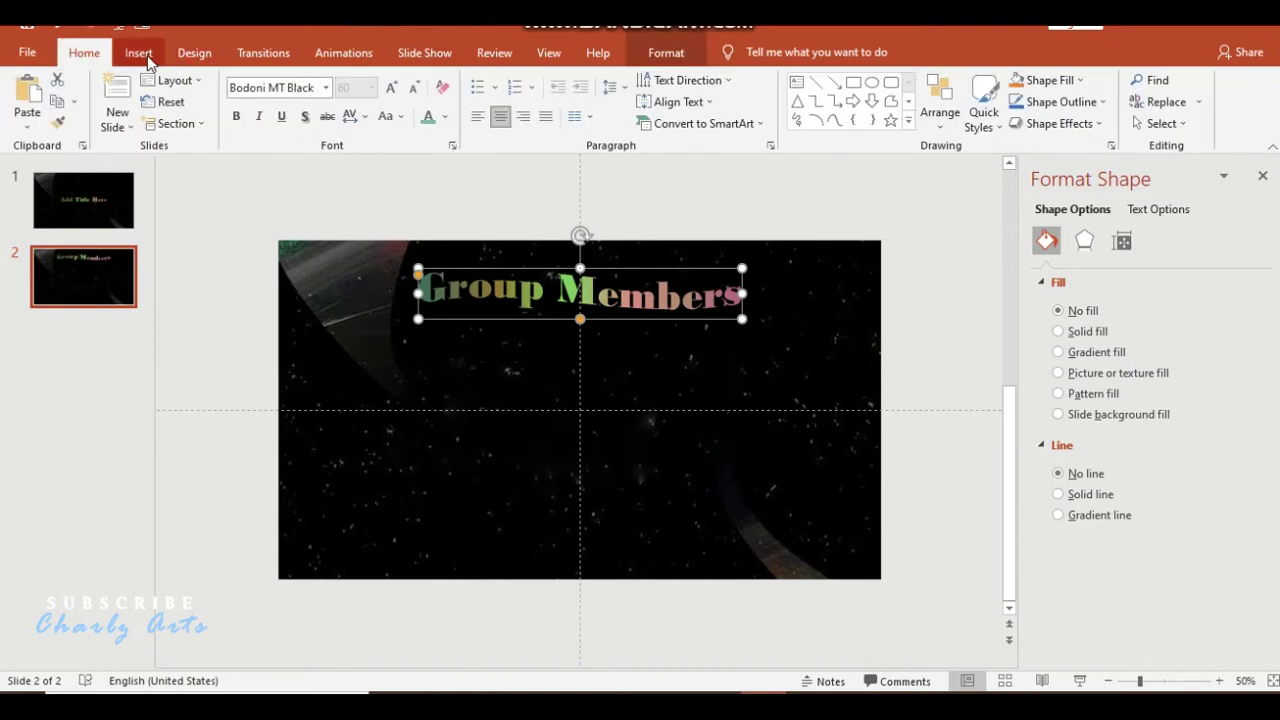
{"action": "left_click", "coordinate": [140, 54]}
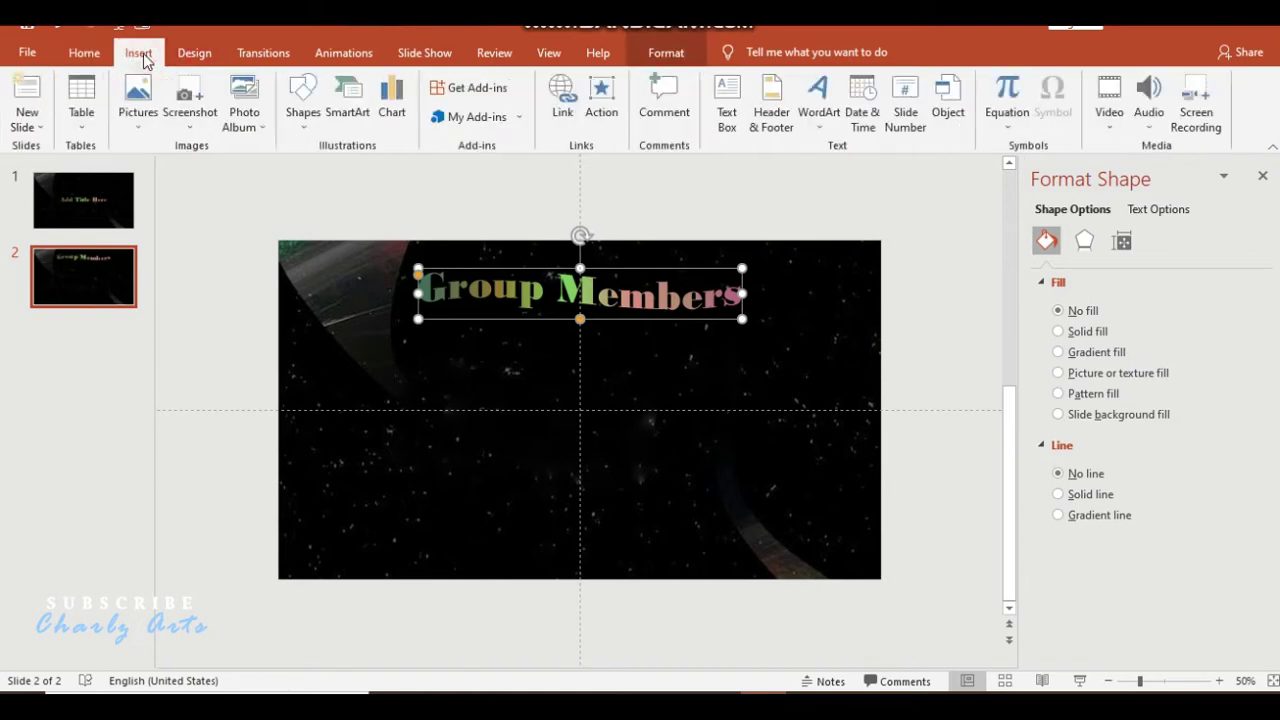
{"action": "left_click", "coordinate": [138, 112]}
{"action": "left_click", "coordinate": [152, 174]}
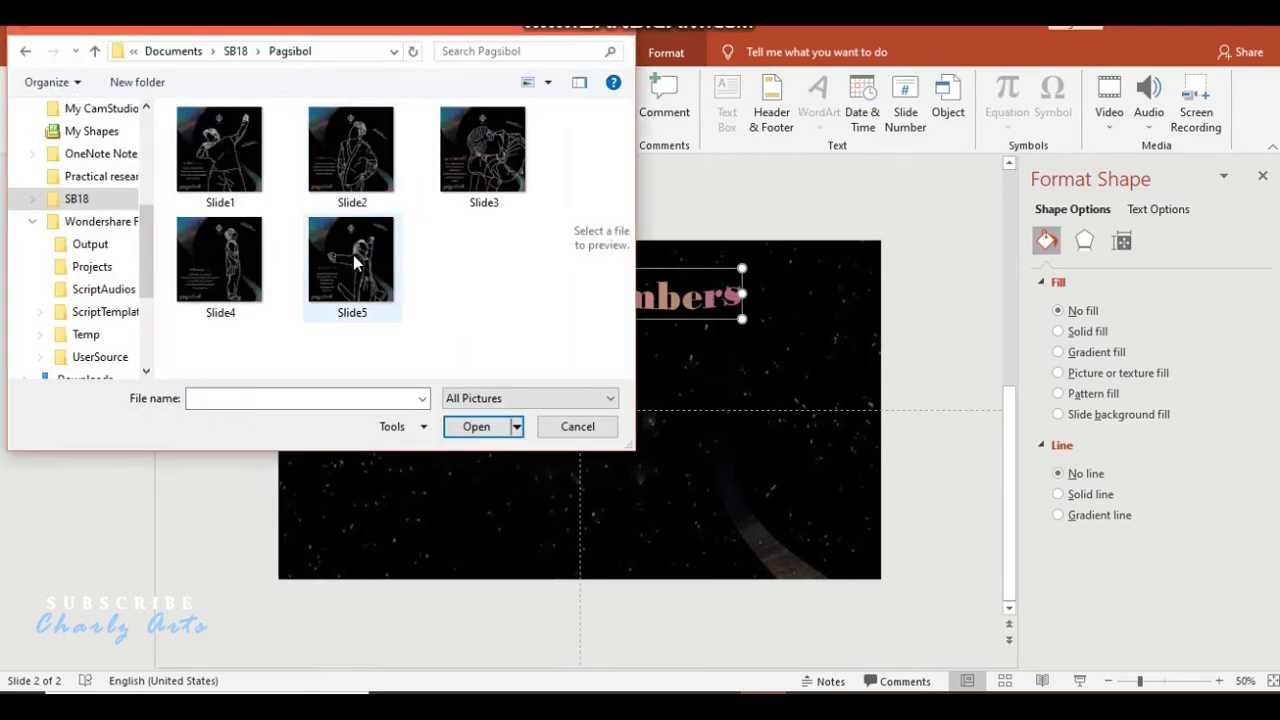
{"action": "key", "text": "ctrl+a"}
{"action": "key", "text": "Return"}
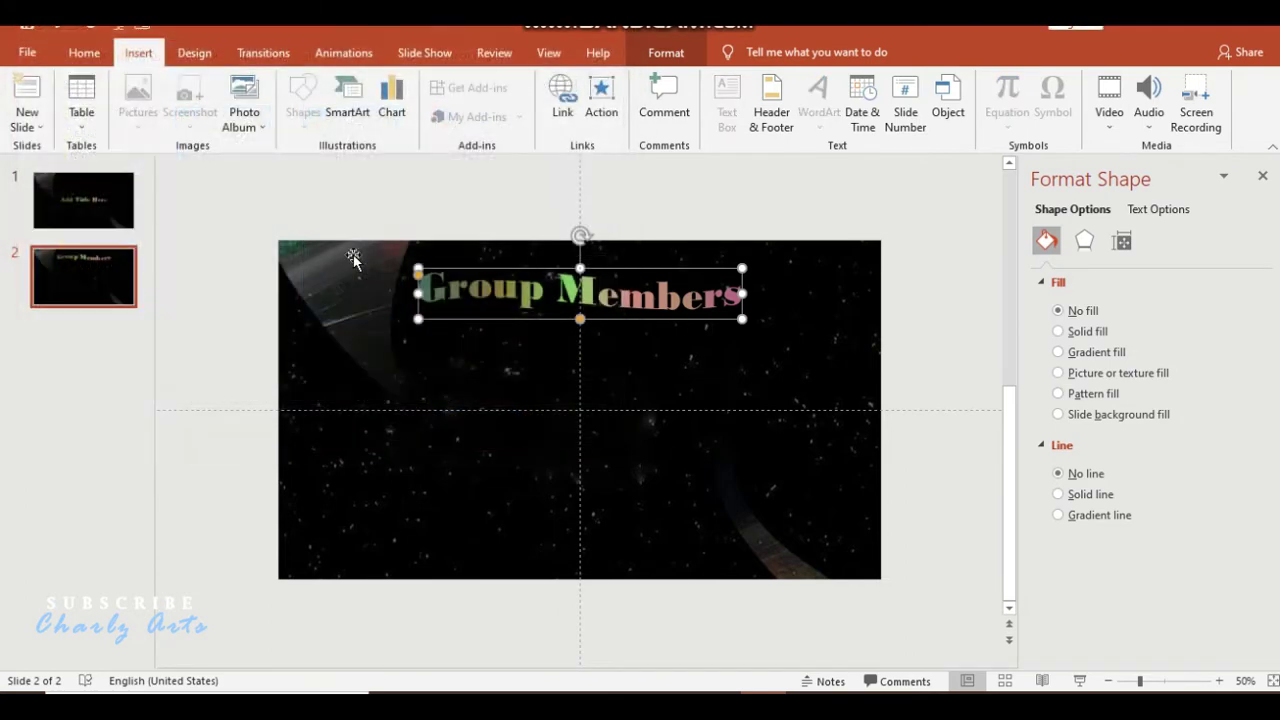
- Shrink the picture stack to 2.49 inches and move it left below the title
{"action": "left_click_drag", "start_coordinate": [773, 262], "coordinate": [537, 443]}
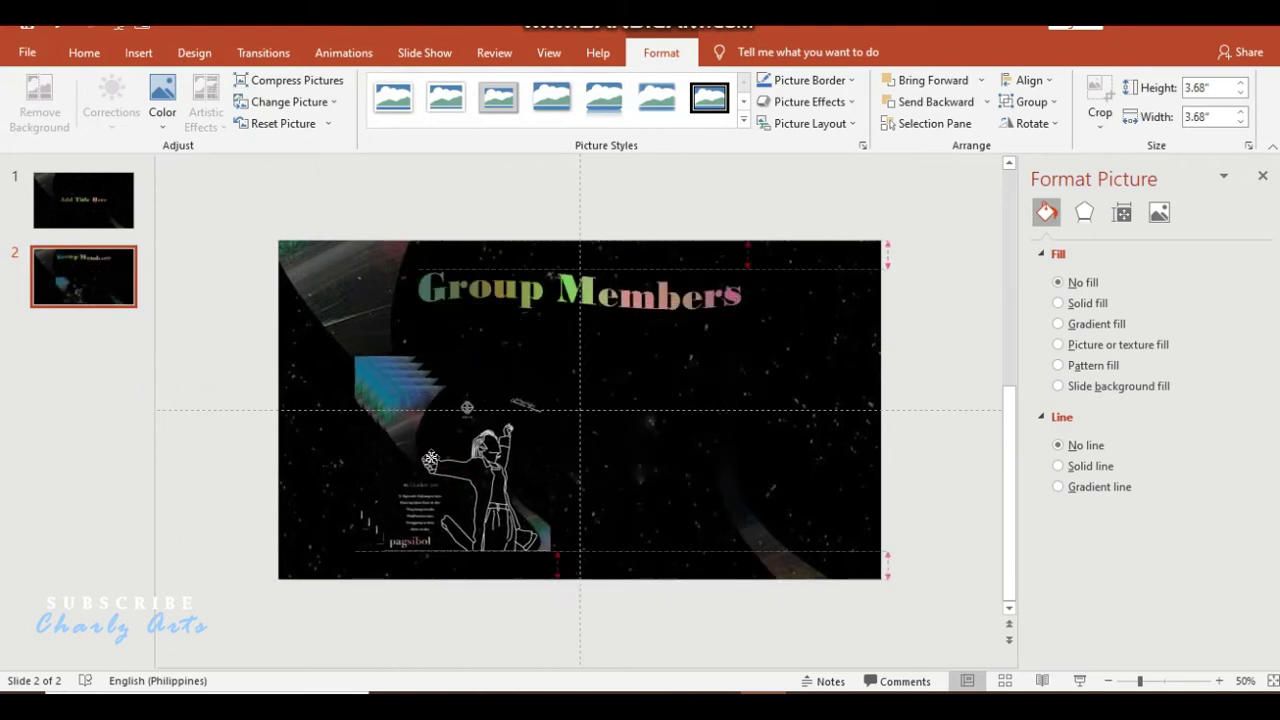
{"action": "left_click_drag", "start_coordinate": [494, 516], "coordinate": [416, 456]}
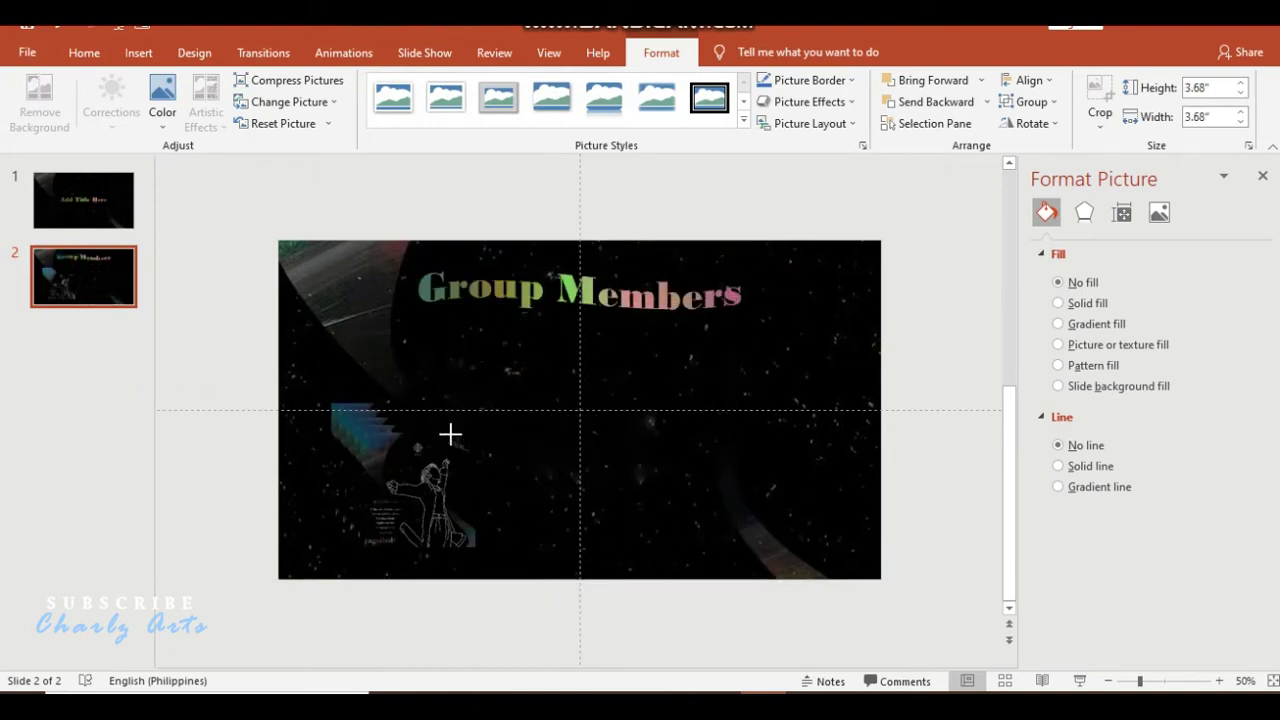
{"action": "left_click_drag", "start_coordinate": [517, 388], "coordinate": [460, 432]}
{"action": "mouse_move", "coordinate": [405, 475]}
{"action": "left_mouse_down"}
{"action": "mouse_move", "coordinate": [383, 415]}
{"action": "mouse_move", "coordinate": [730, 428]}
{"action": "mouse_move", "coordinate": [737, 447]}
{"action": "left_mouse_up"}
{"action": "left_click", "coordinate": [566, 492]}
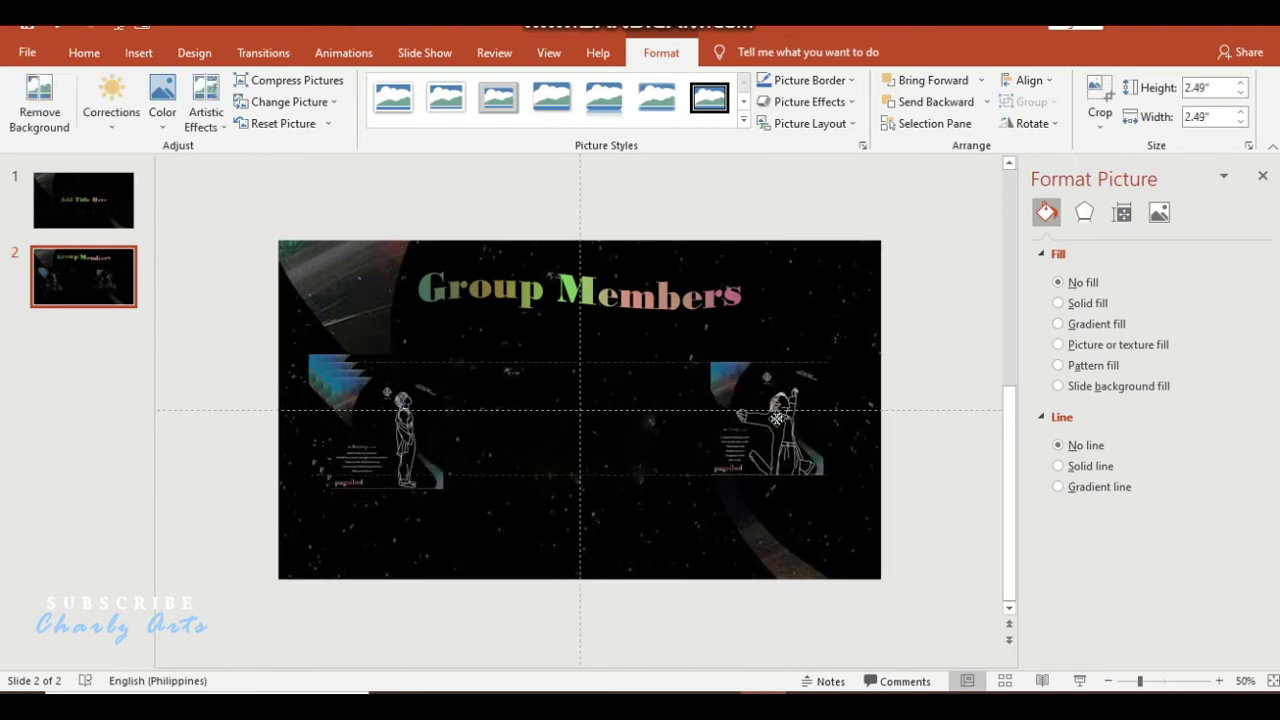
- Drag the five member pictures into a rough row across the slide's middle
{"action": "left_click_drag", "start_coordinate": [411, 428], "coordinate": [602, 415]}
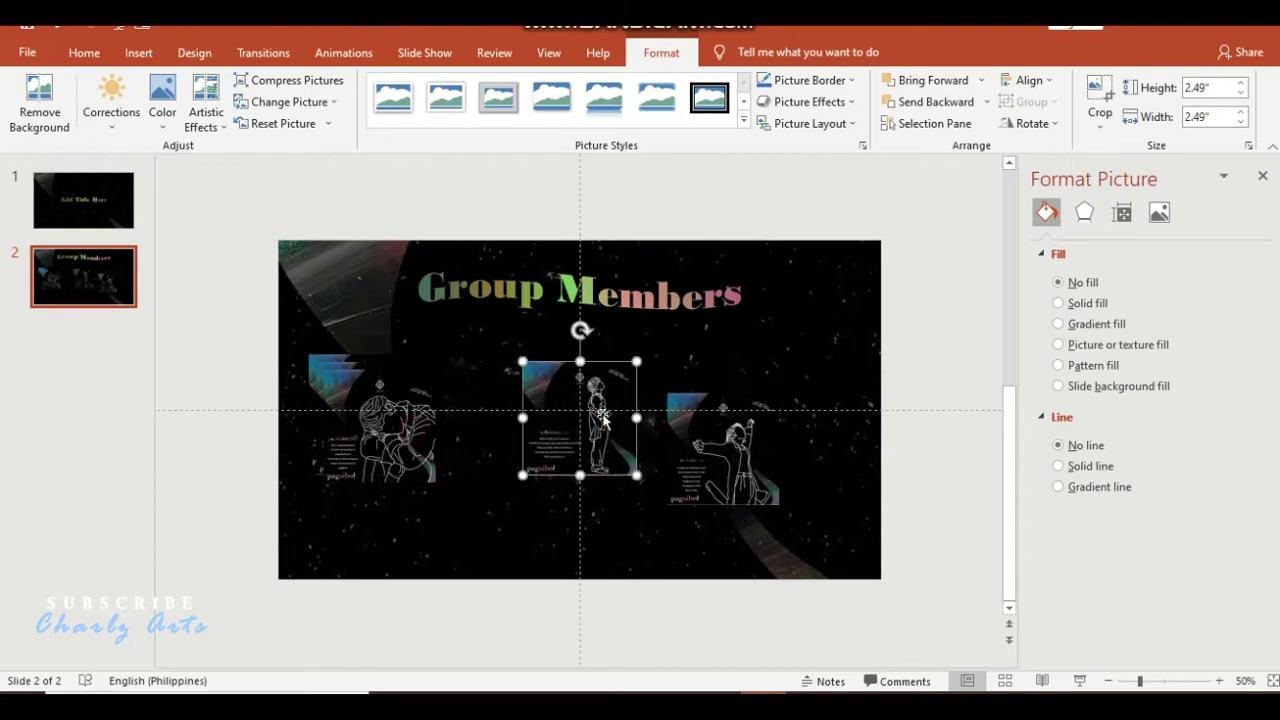
{"action": "mouse_move", "coordinate": [372, 447]}
{"action": "left_mouse_down"}
{"action": "mouse_move", "coordinate": [726, 460]}
{"action": "mouse_move", "coordinate": [682, 432]}
{"action": "left_mouse_up"}
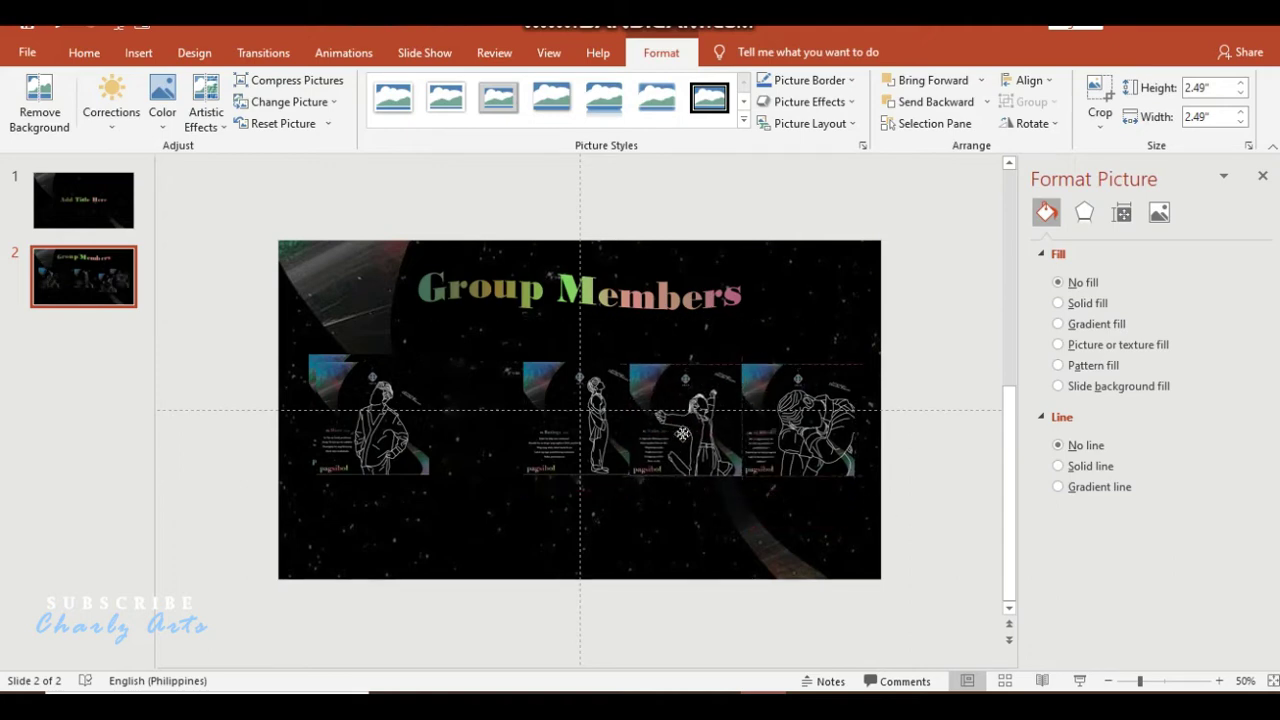
{"action": "left_click_drag", "start_coordinate": [830, 431], "coordinate": [846, 430]}
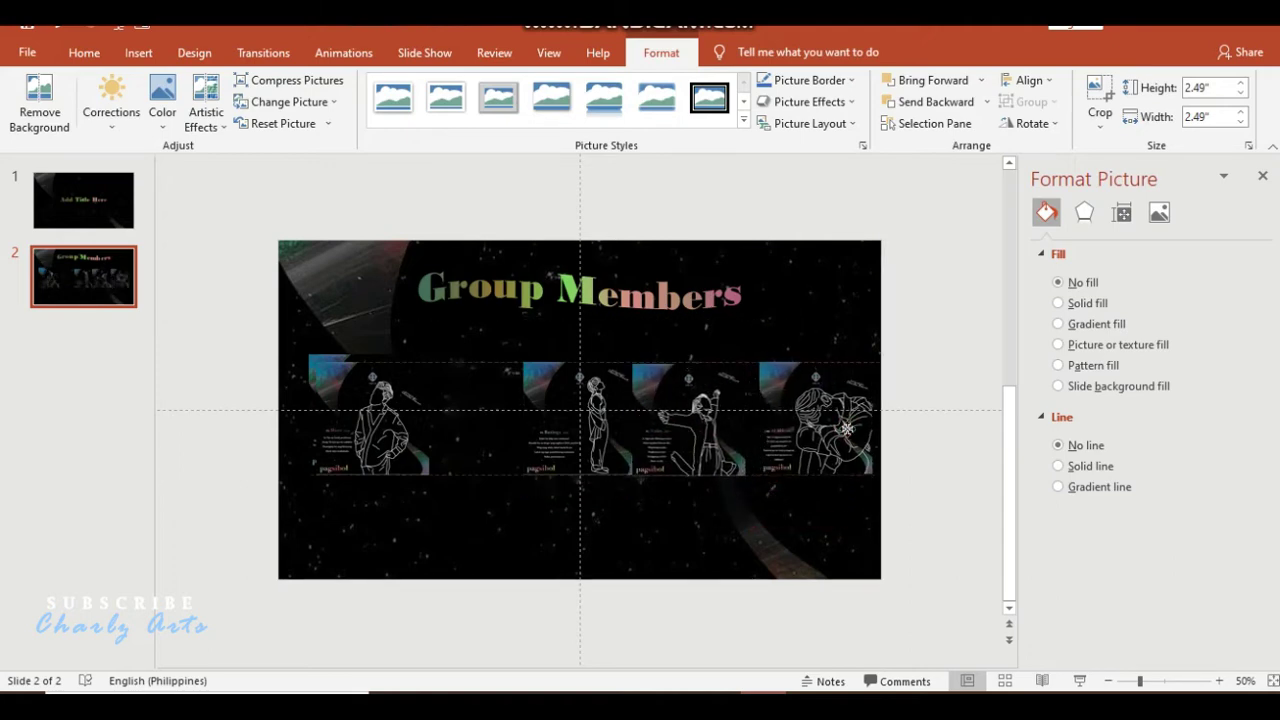
{"action": "left_click", "coordinate": [846, 430]}
{"action": "left_click", "coordinate": [724, 422]}
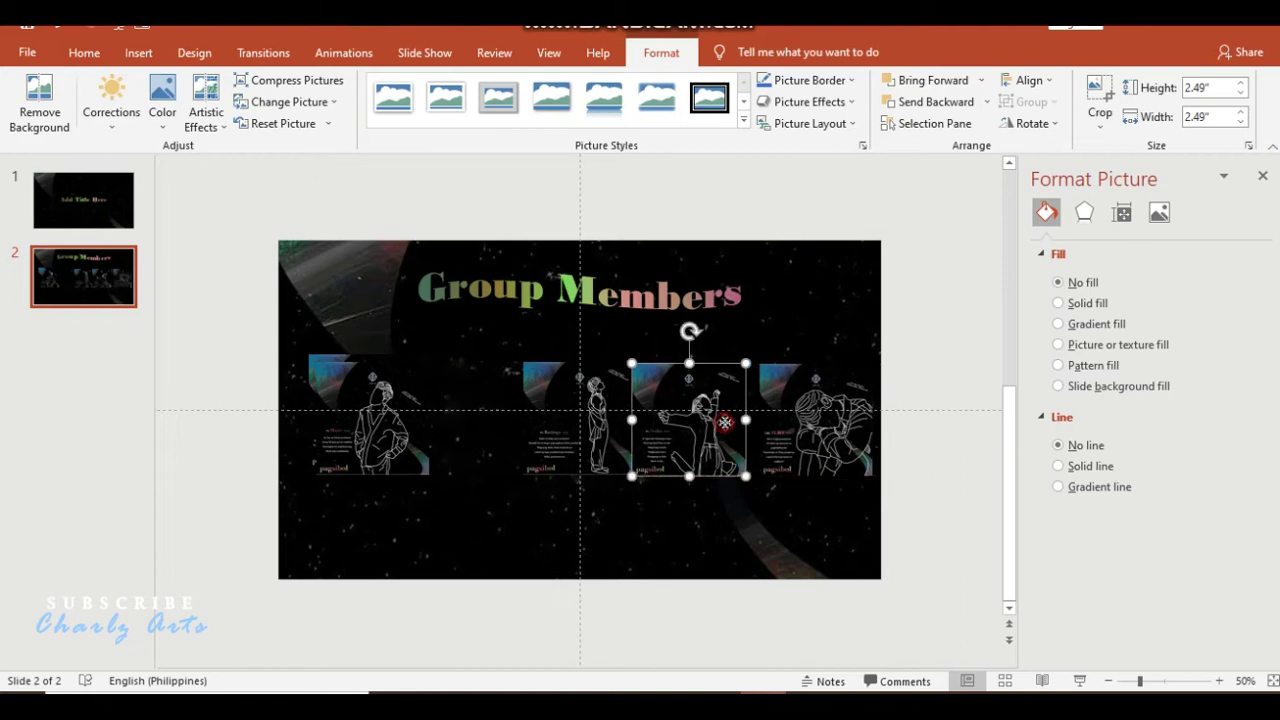
{"action": "left_click_drag", "start_coordinate": [724, 422], "coordinate": [729, 422]}
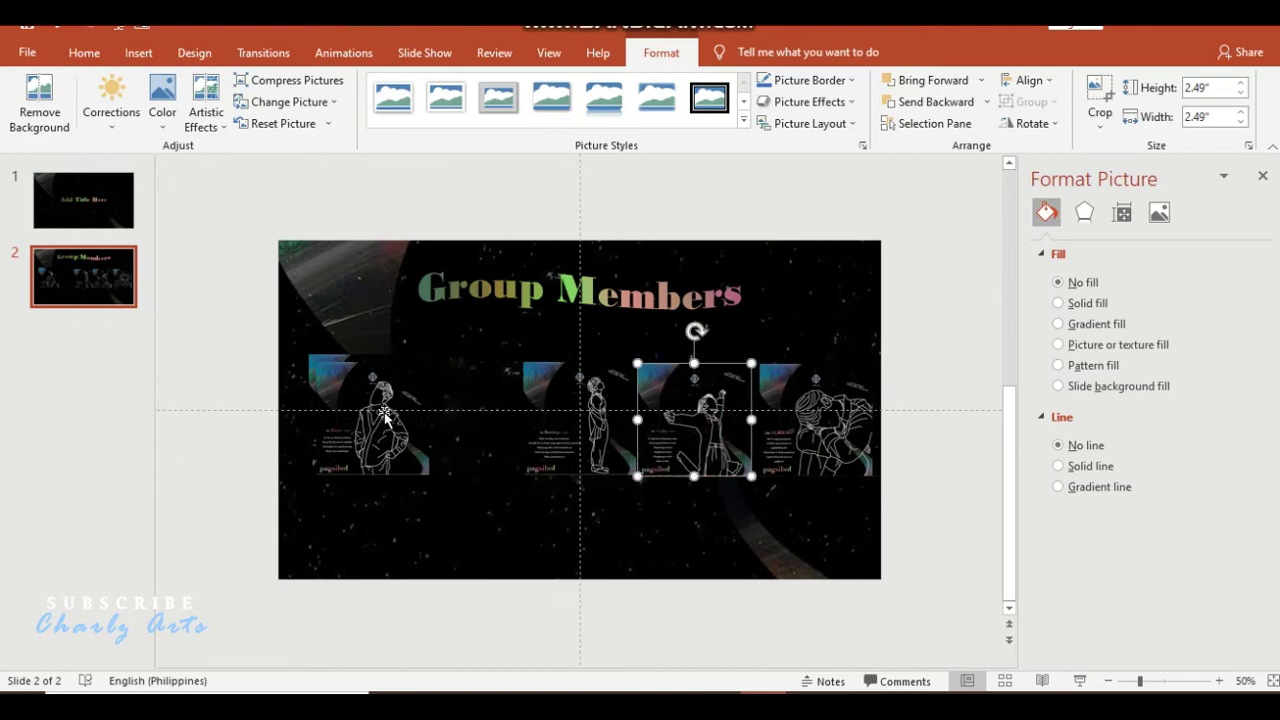
{"action": "left_click_drag", "start_coordinate": [385, 413], "coordinate": [467, 416]}
{"action": "left_click", "coordinate": [353, 395]}
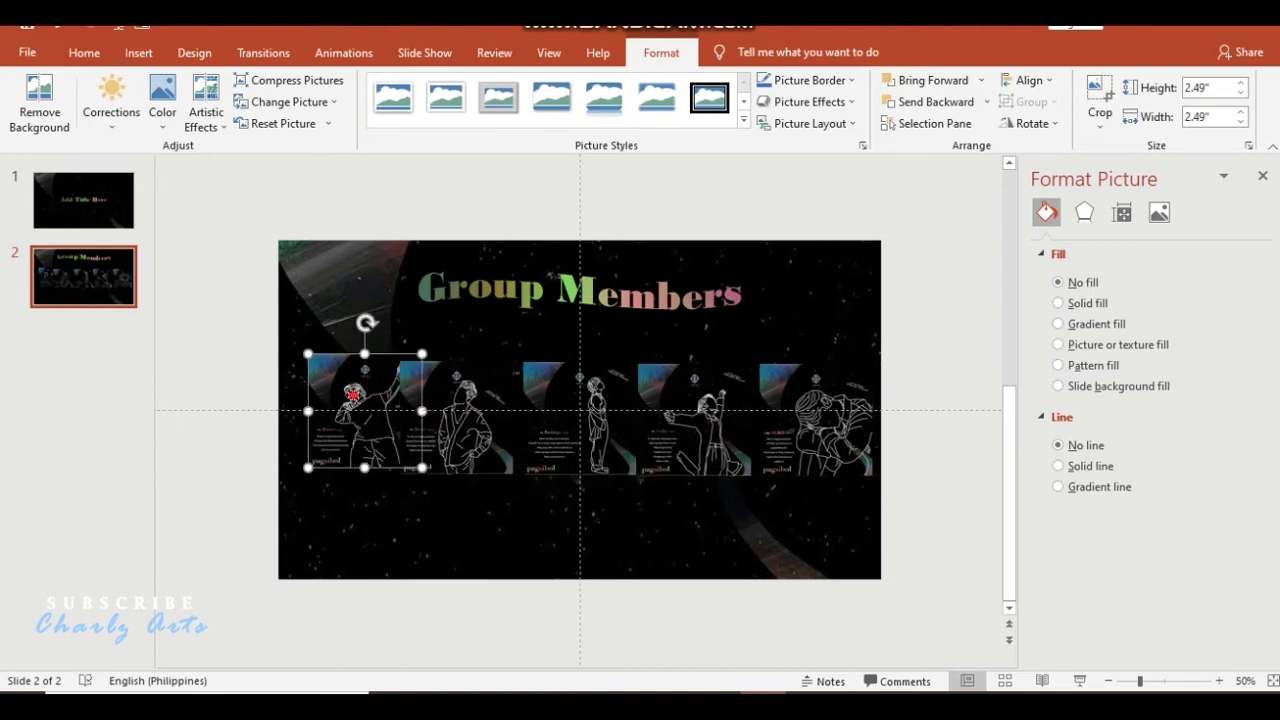
{"action": "left_click_drag", "start_coordinate": [353, 395], "coordinate": [331, 393]}
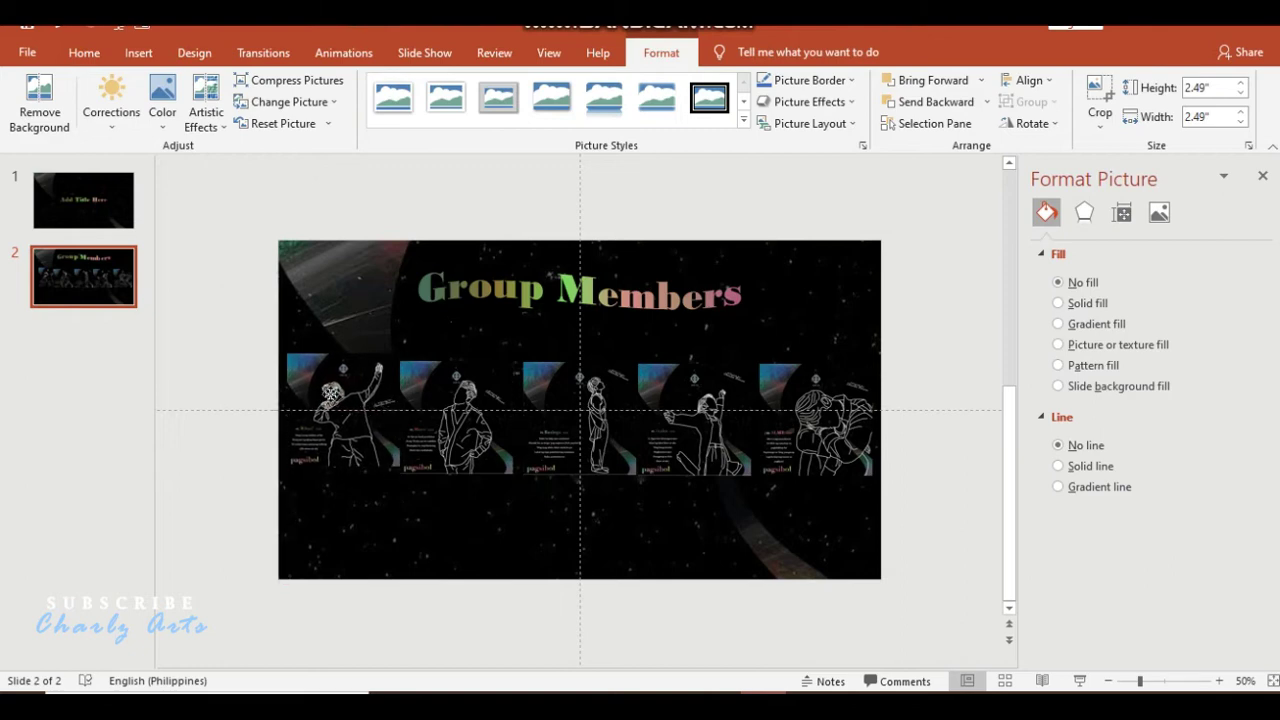
{"action": "left_click", "coordinate": [333, 400]}
{"action": "left_click_drag", "start_coordinate": [445, 400], "coordinate": [457, 400]}
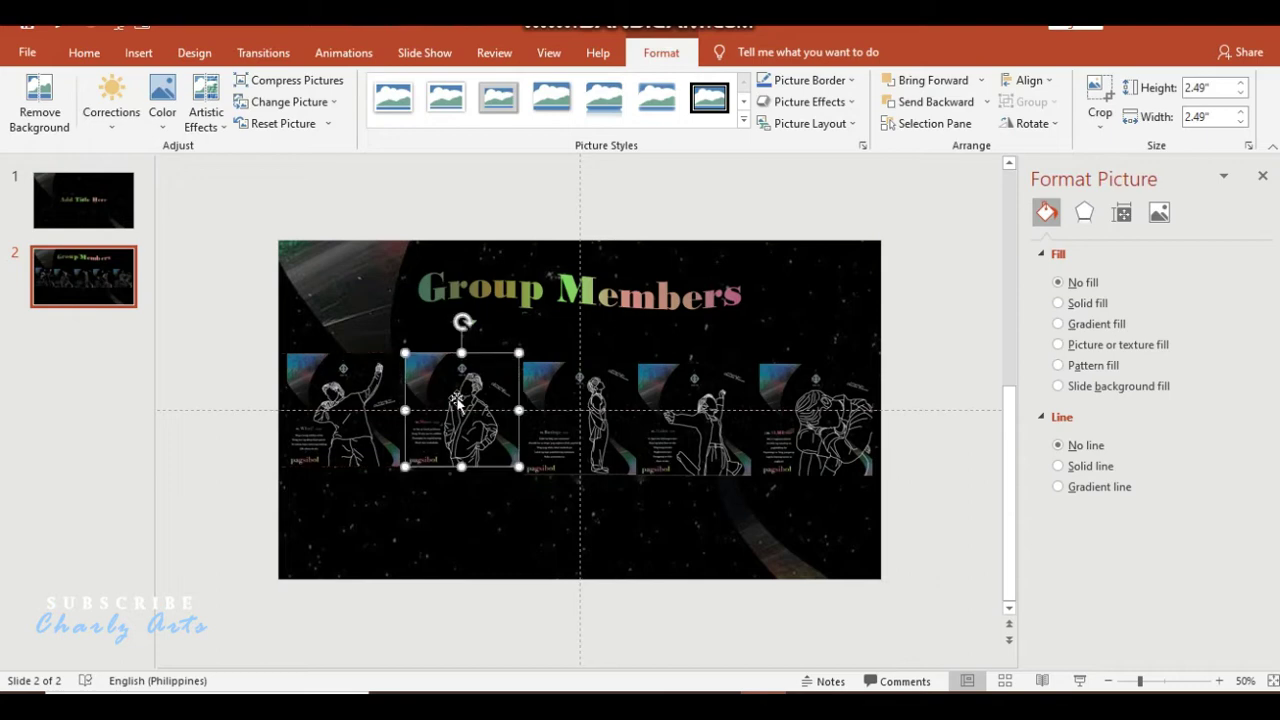
{"action": "left_click_drag", "start_coordinate": [565, 406], "coordinate": [566, 404]}
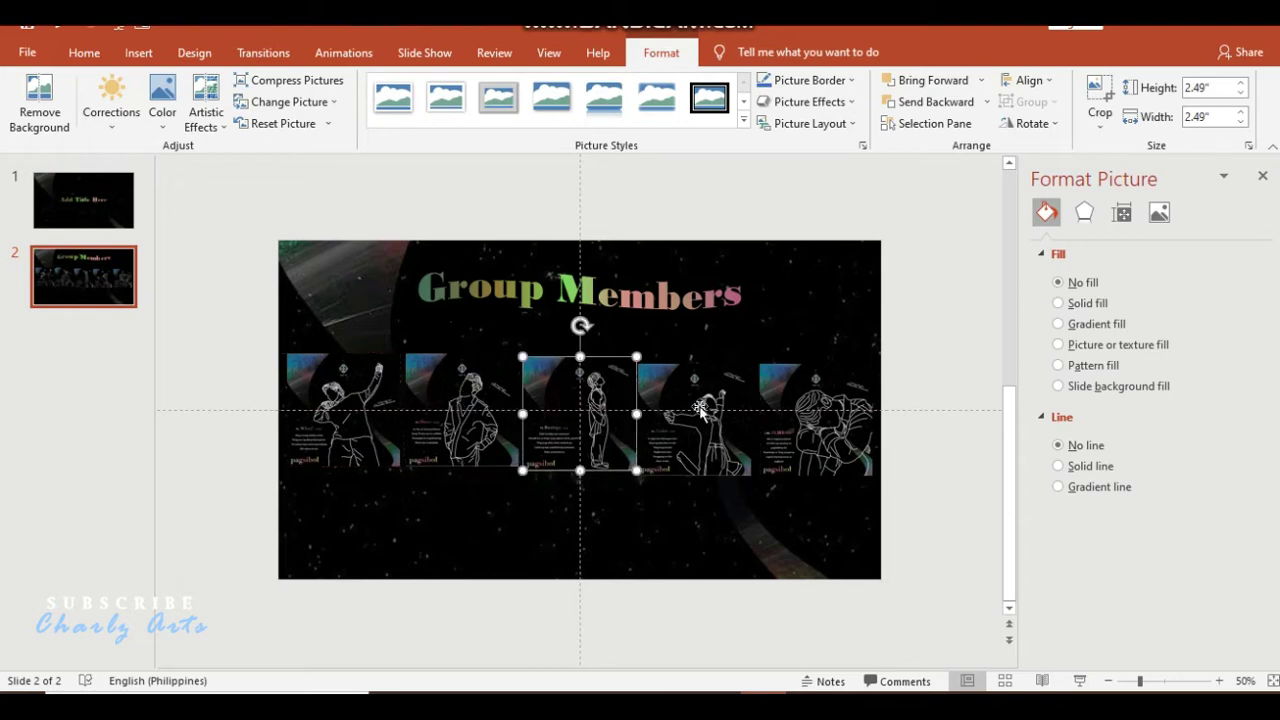
{"action": "left_click_drag", "start_coordinate": [704, 408], "coordinate": [708, 403]}
- Even out the row's spacing, then select the first two member pictures
{"action": "left_click", "coordinate": [596, 410]}
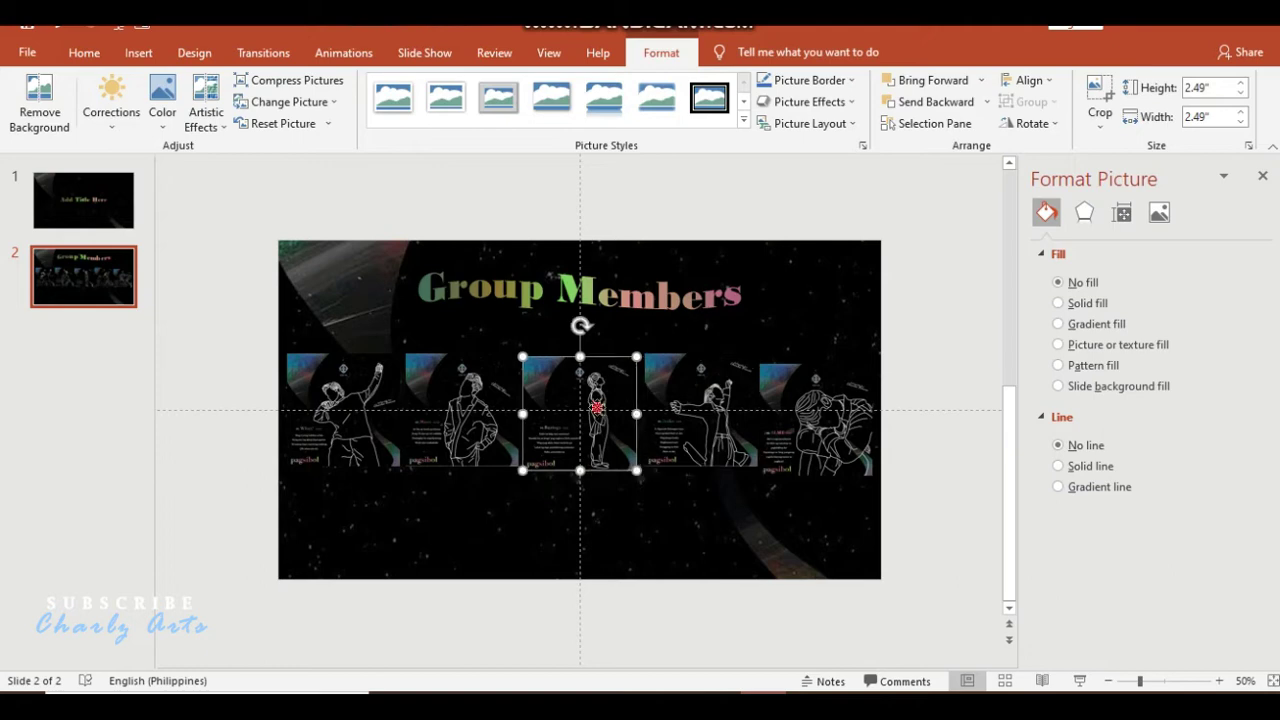
{"action": "left_click", "coordinate": [468, 405]}
{"action": "left_click_drag", "start_coordinate": [323, 415], "coordinate": [315, 418]}
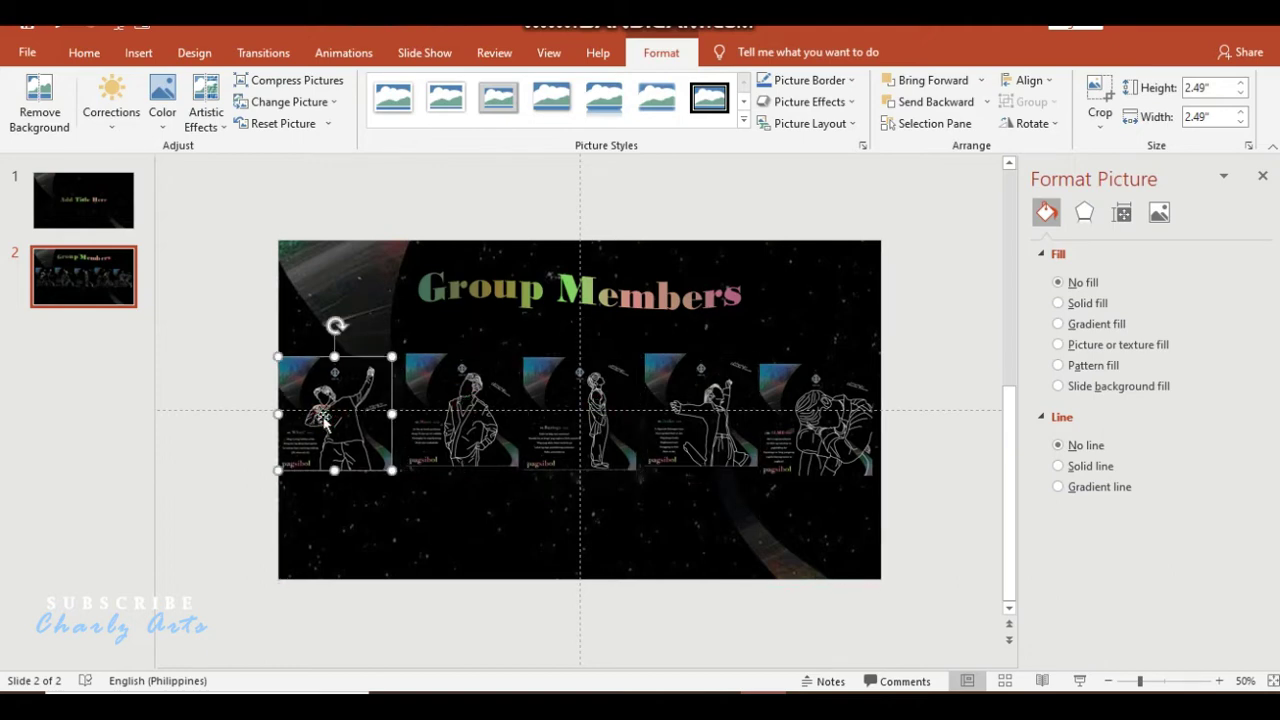
{"action": "left_click_drag", "start_coordinate": [827, 432], "coordinate": [836, 430]}
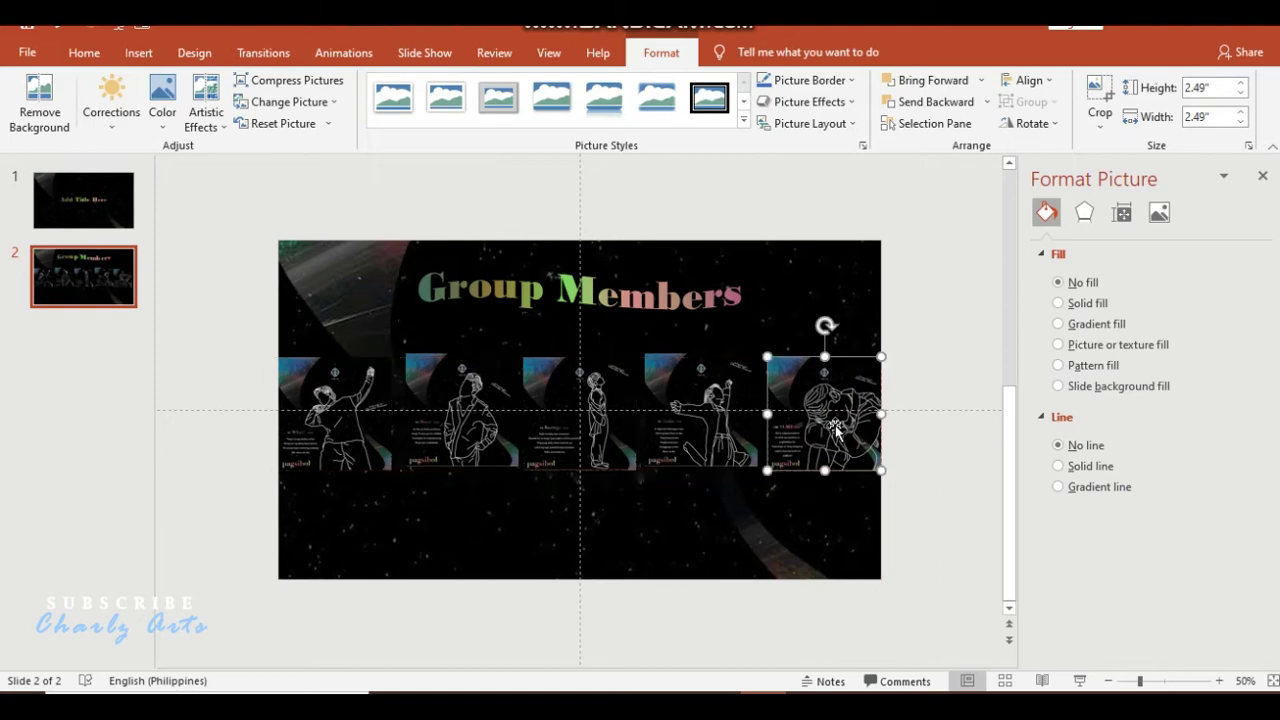
{"action": "left_click", "coordinate": [706, 421]}
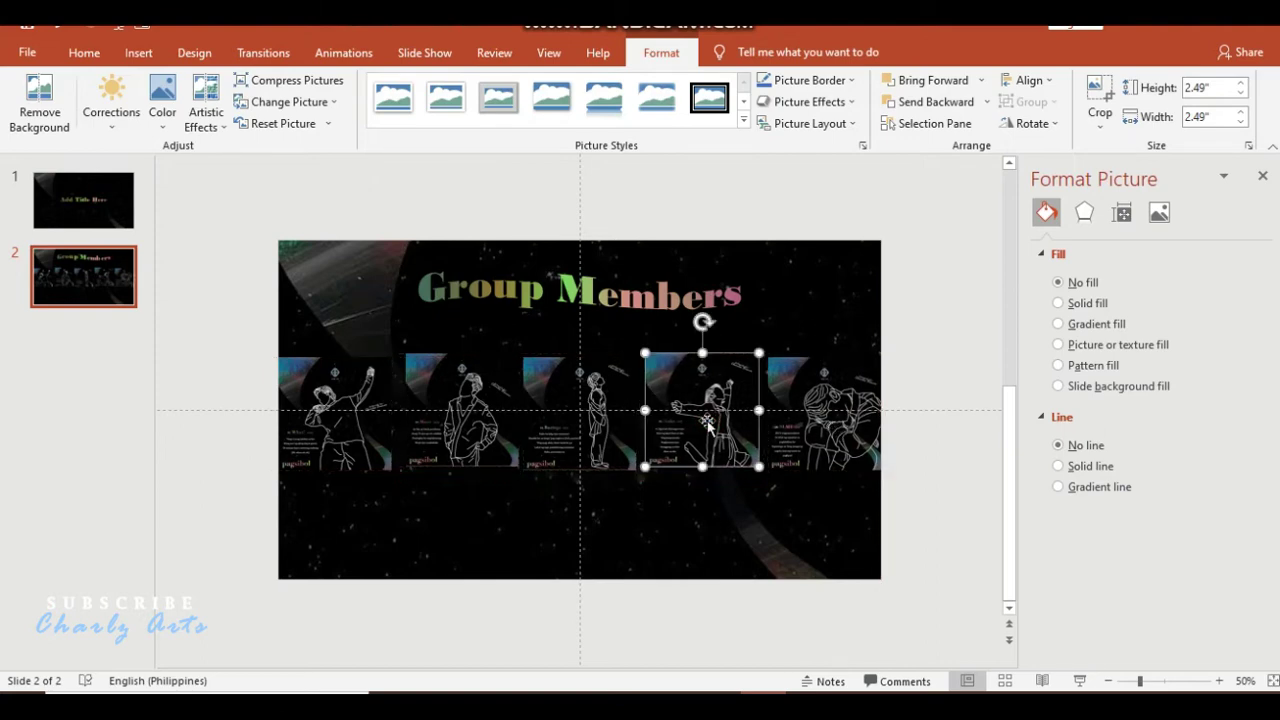
{"action": "left_click", "coordinate": [572, 420]}
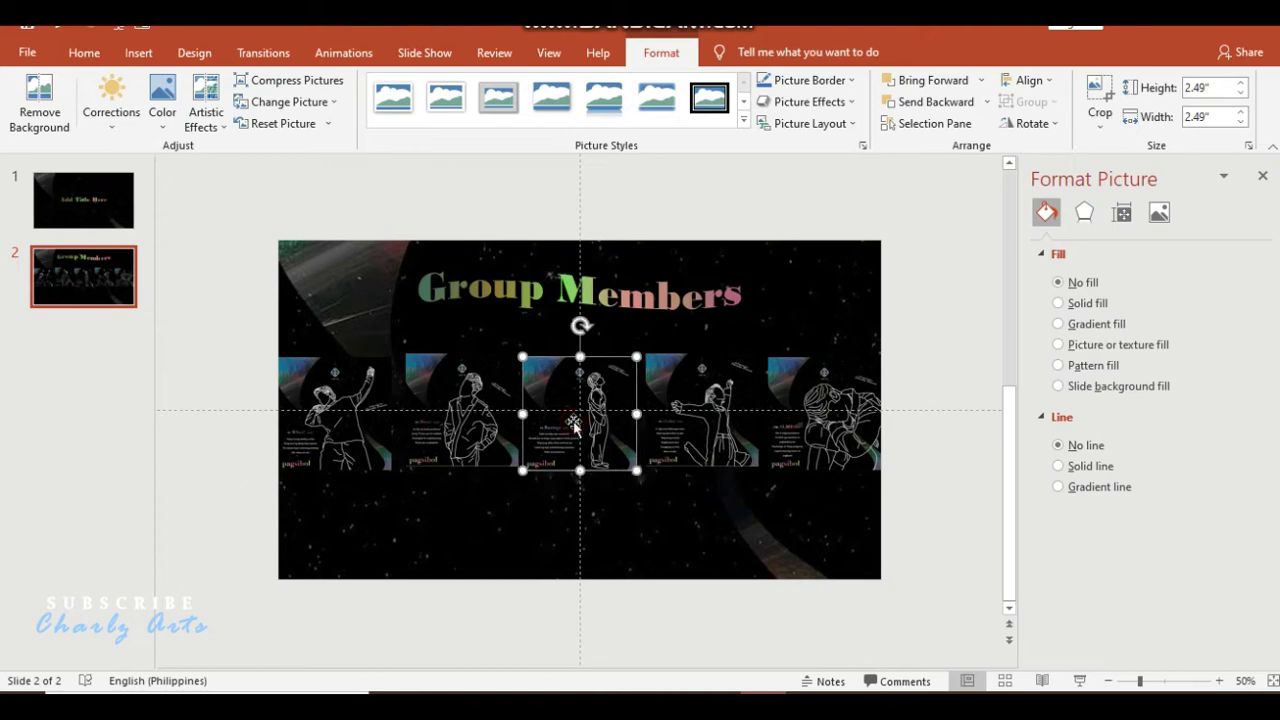
{"action": "left_click", "coordinate": [466, 414]}
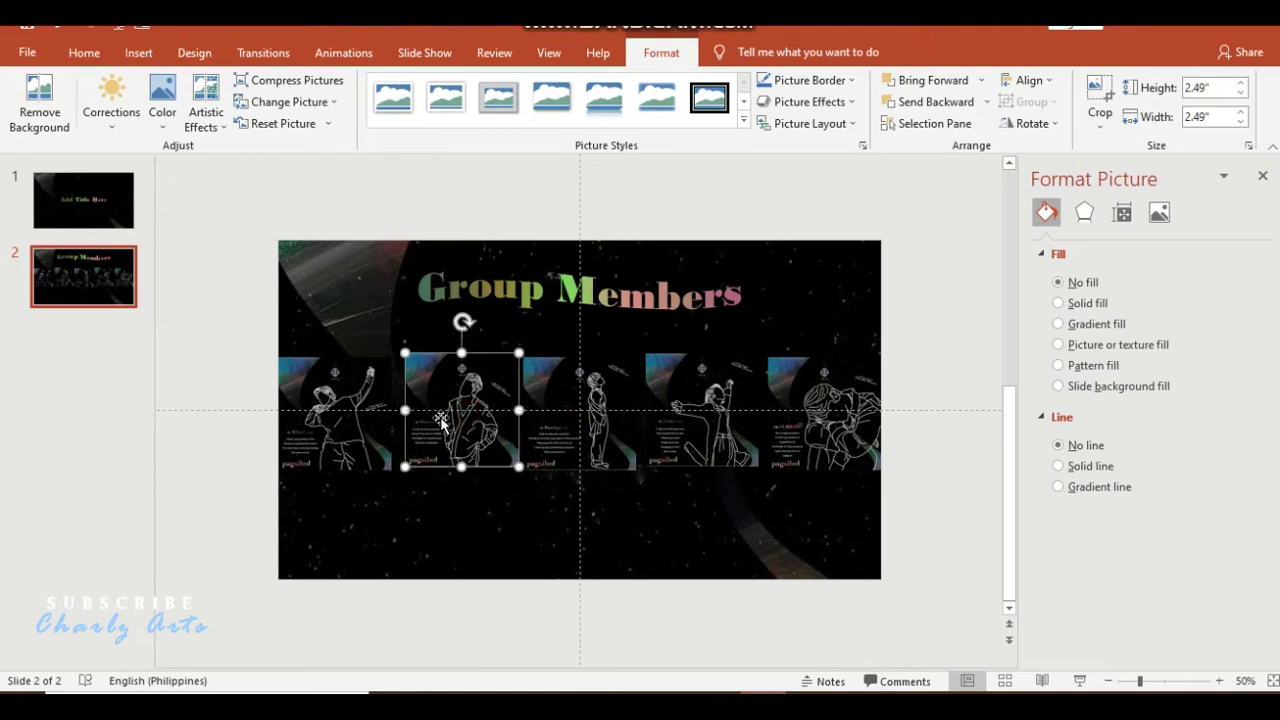
{"action": "left_click_drag", "start_coordinate": [437, 418], "coordinate": [434, 420]}
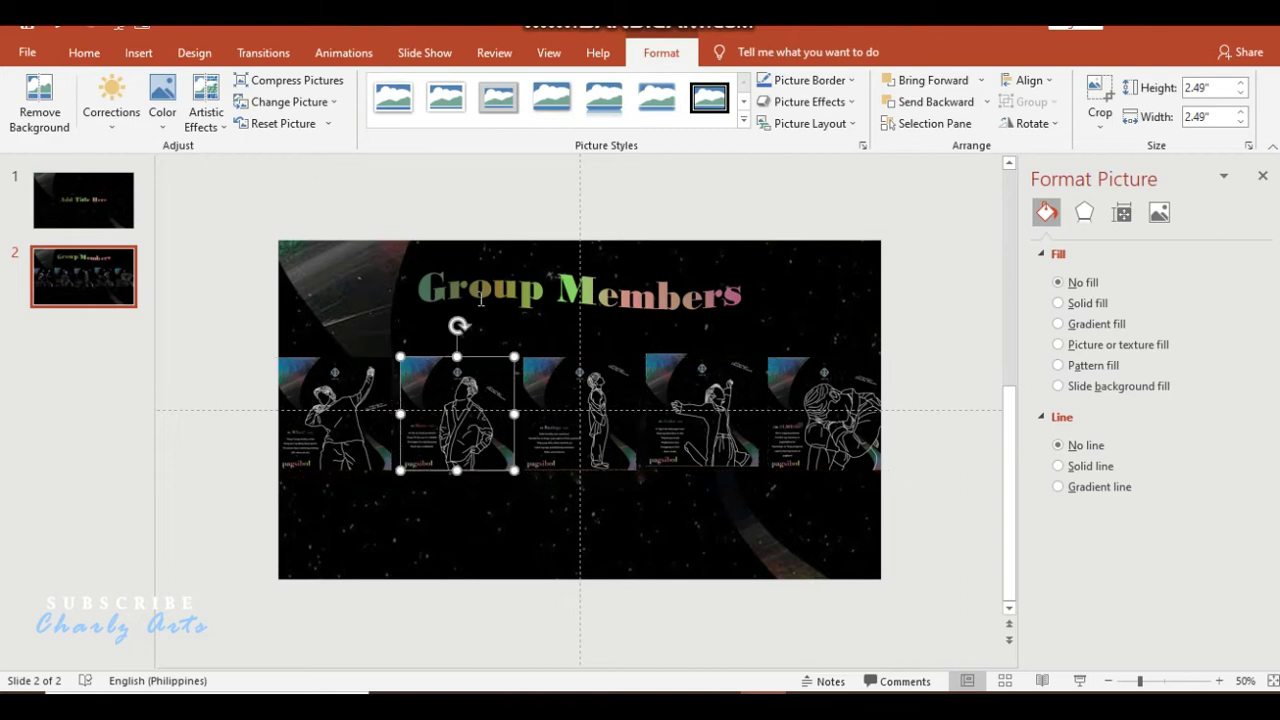
{"action": "left_click", "coordinate": [363, 384]}
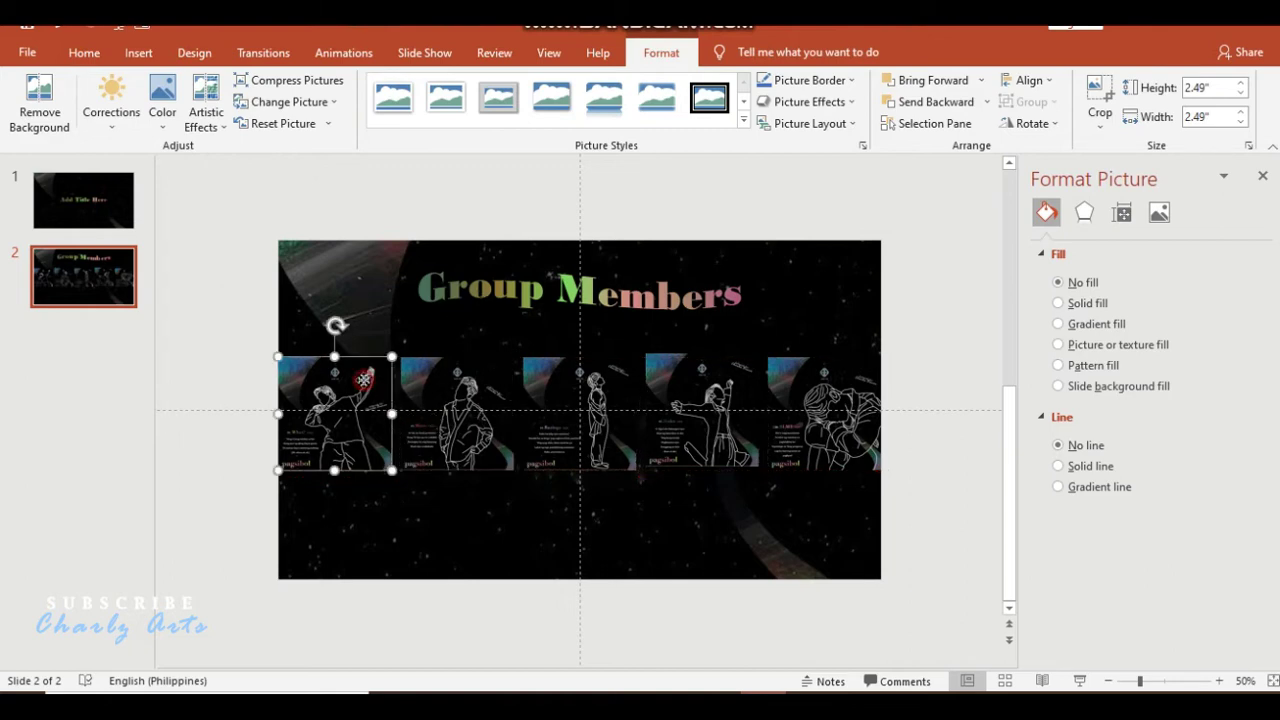
{"action": "left_click", "coordinate": [497, 398], "text": "shift"}
- Add the other three pictures to the selection and apply the Drop Shadow Rectangle picture style
{"action": "left_click", "coordinate": [598, 397], "text": "shift"}
{"action": "left_click", "coordinate": [674, 385], "text": "shift"}
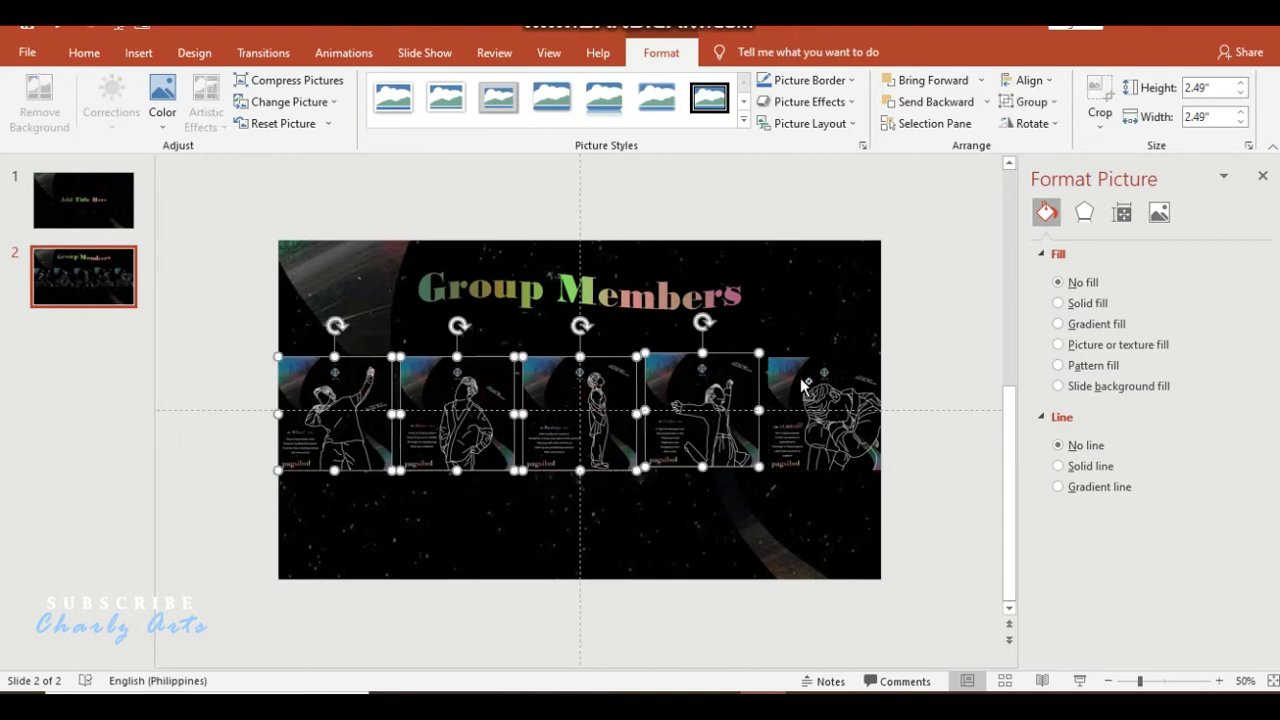
{"action": "left_click", "coordinate": [804, 380], "text": "shift"}
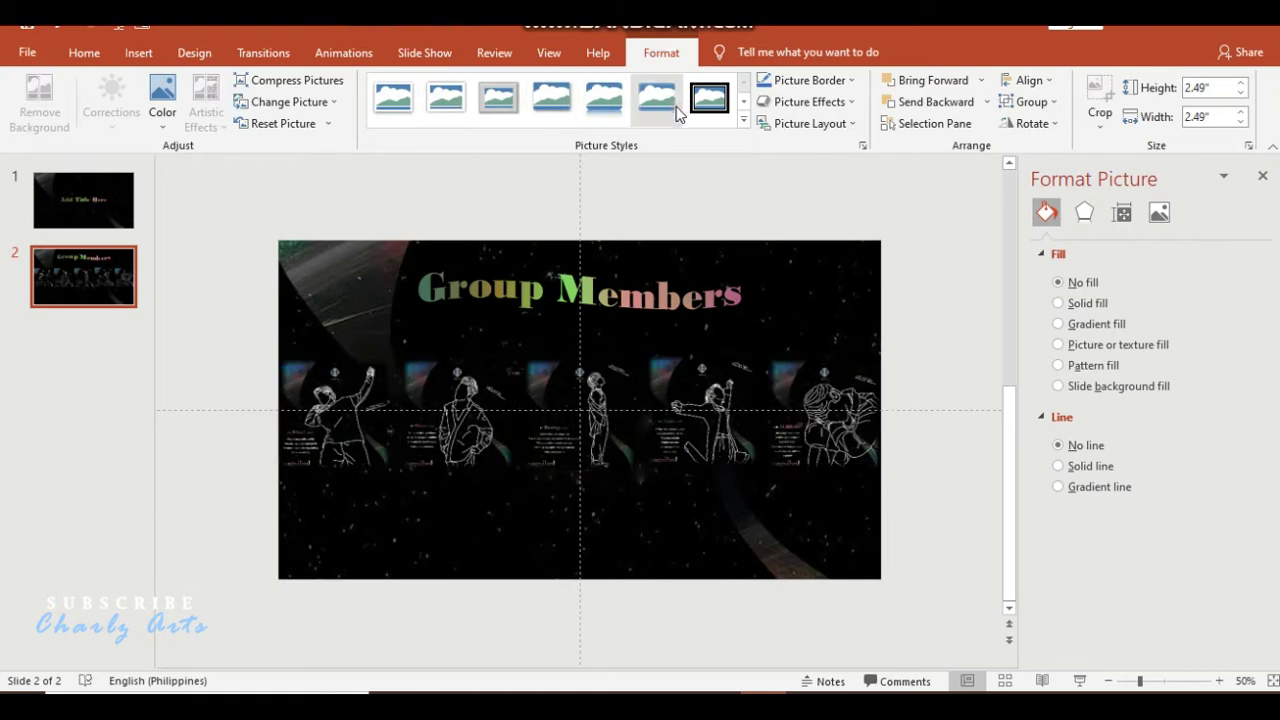
{"action": "left_click", "coordinate": [570, 118]}
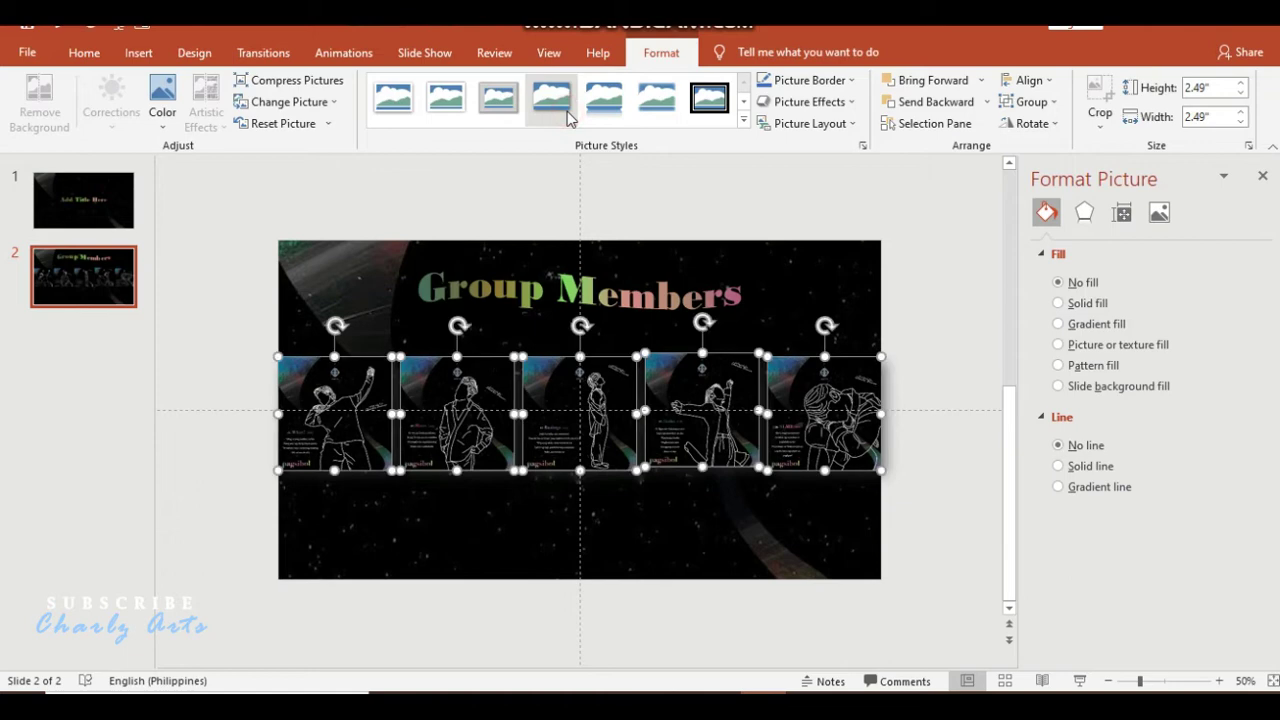
{"action": "left_click", "coordinate": [913, 532]}
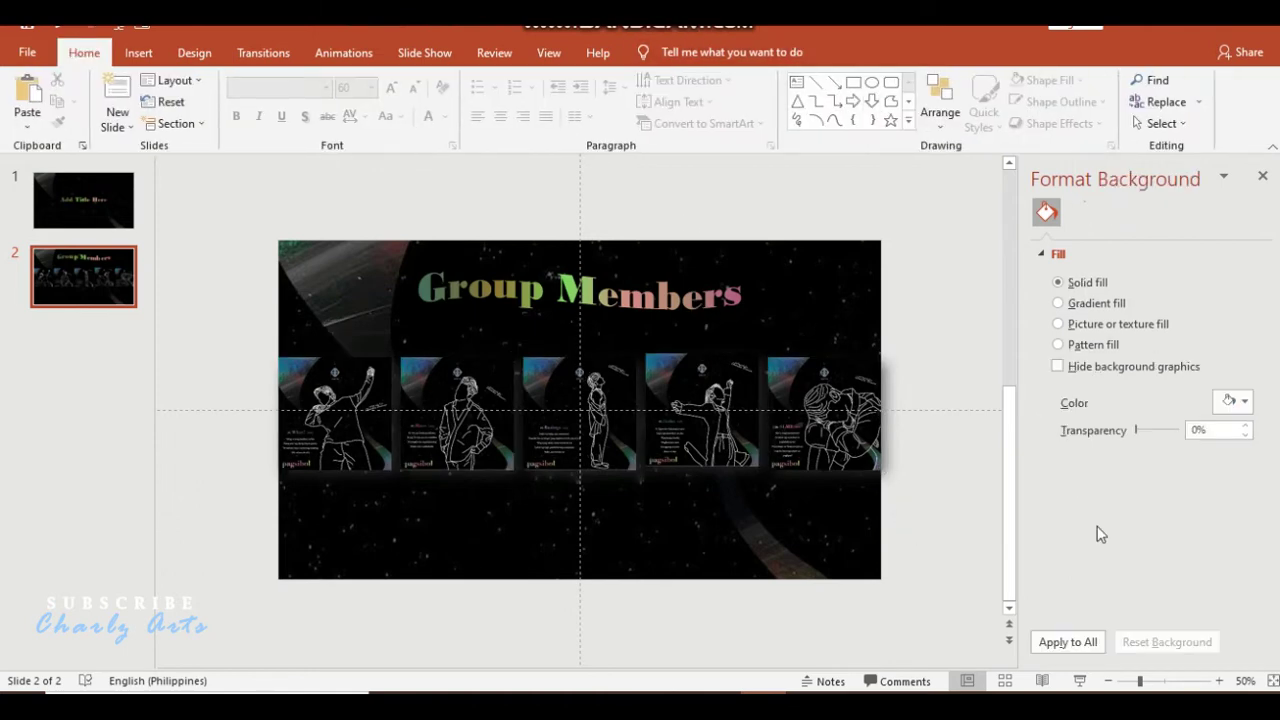
- At 80% zoom, draw a blue 0.63" by 2.36" rounded rectangle under the first member picture
{"action": "left_click", "coordinate": [1219, 681]}
{"action": "left_click", "coordinate": [1219, 681]}
{"action": "left_click", "coordinate": [1219, 681]}
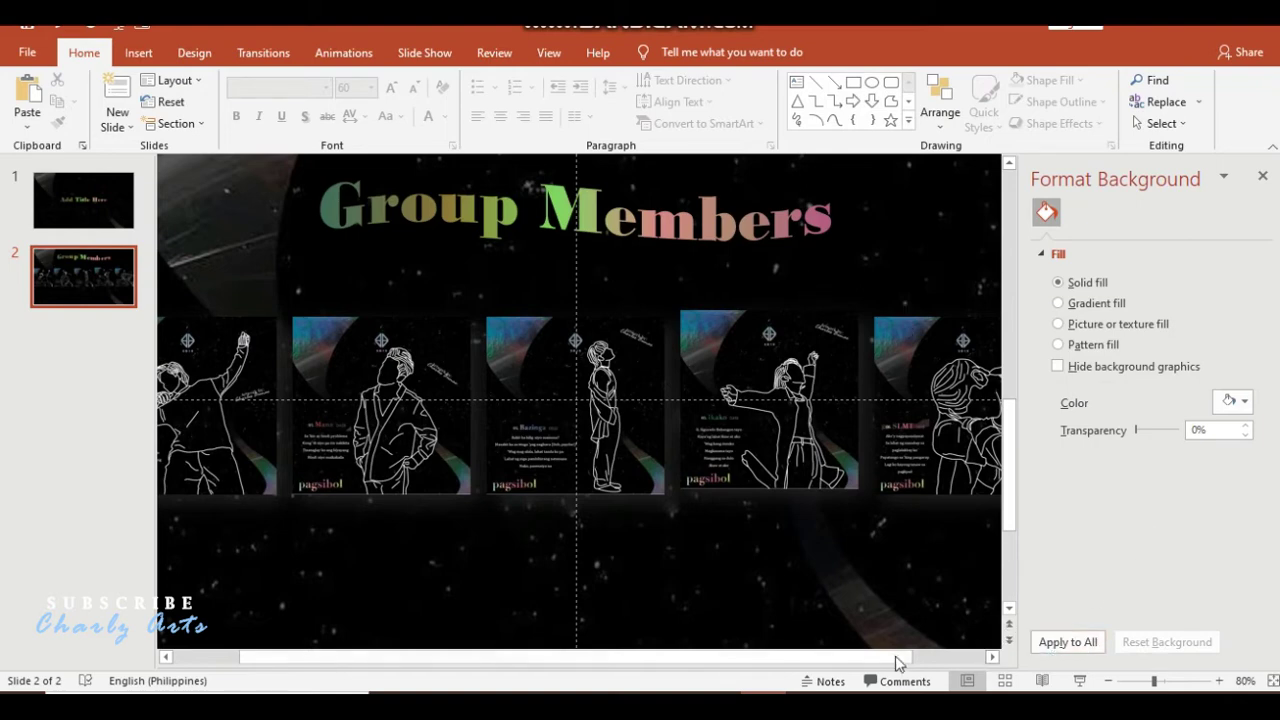
{"action": "left_click_drag", "start_coordinate": [897, 663], "coordinate": [831, 663]}
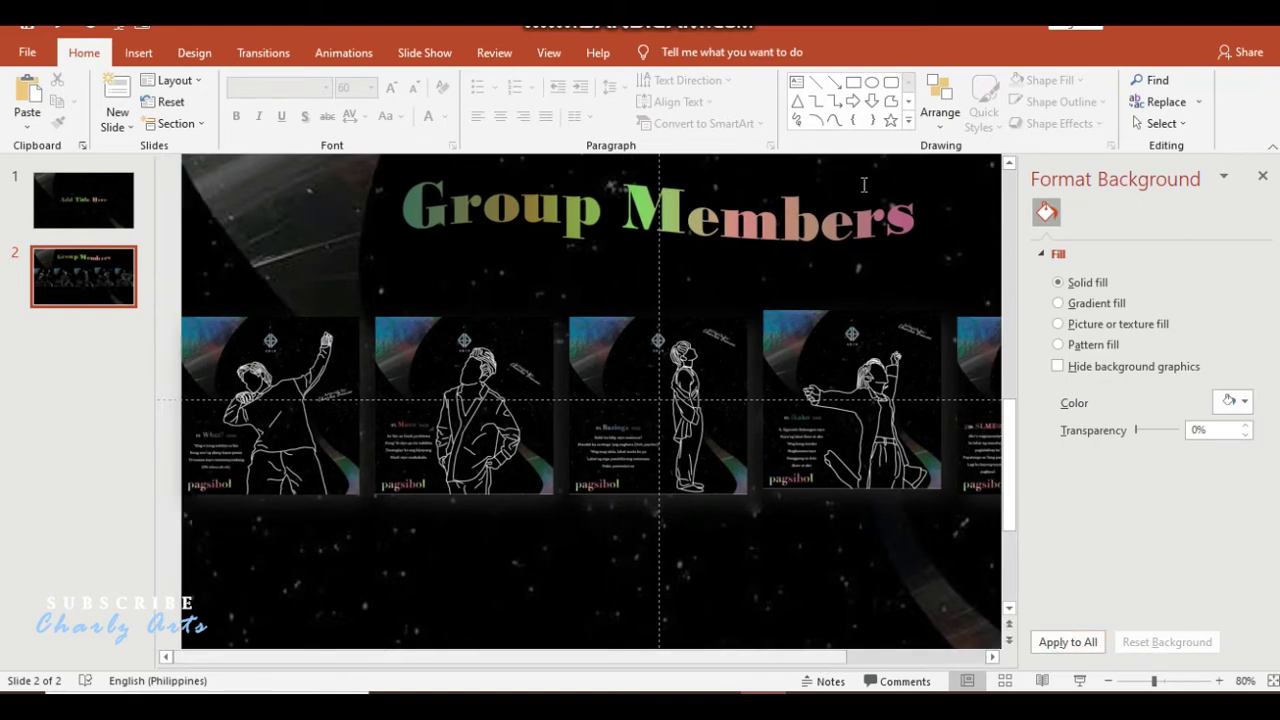
{"action": "left_click", "coordinate": [887, 86]}
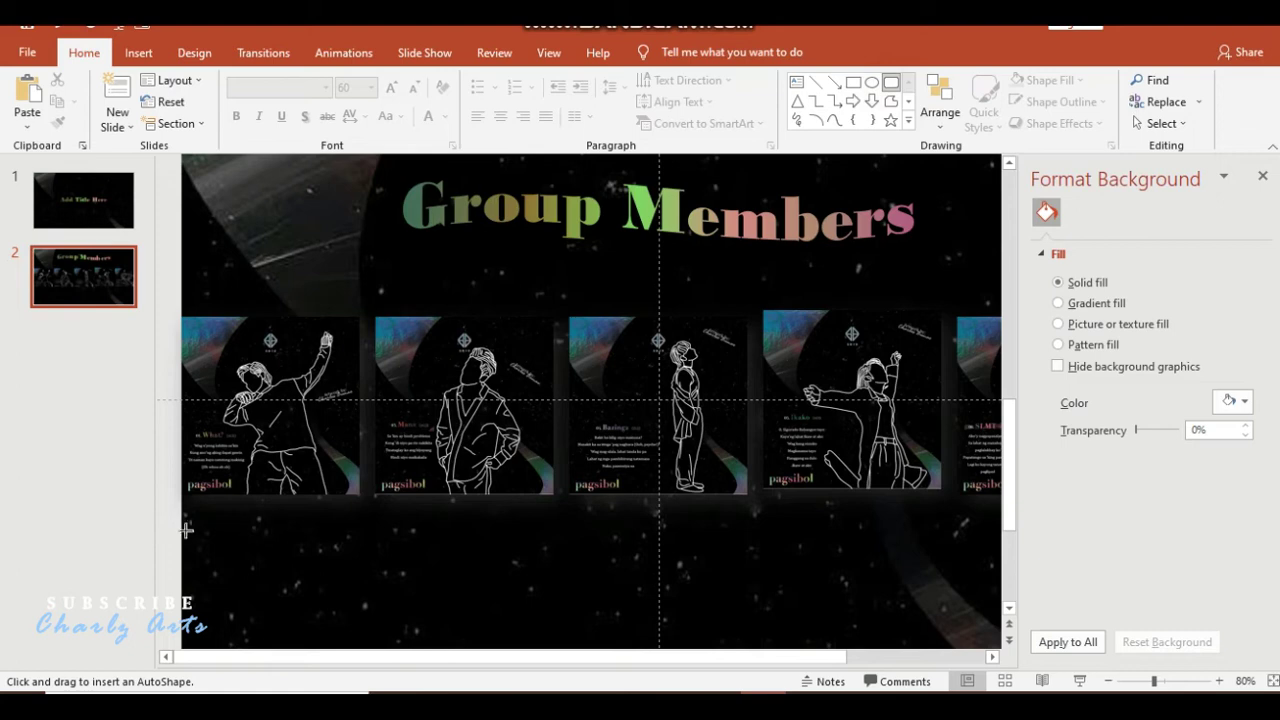
{"action": "left_click_drag", "start_coordinate": [187, 520], "coordinate": [349, 566]}
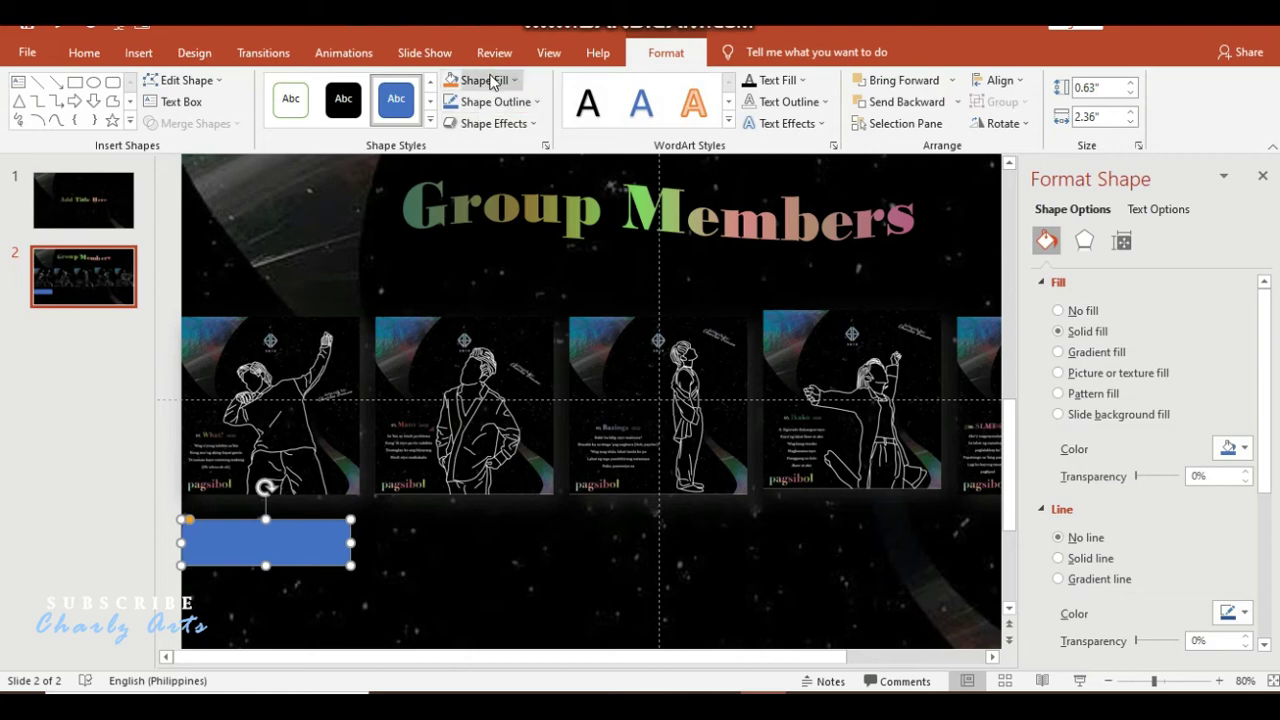
- Style the rectangle with the black Abc style, then No Fill and a white outline
{"action": "left_click", "coordinate": [355, 103]}
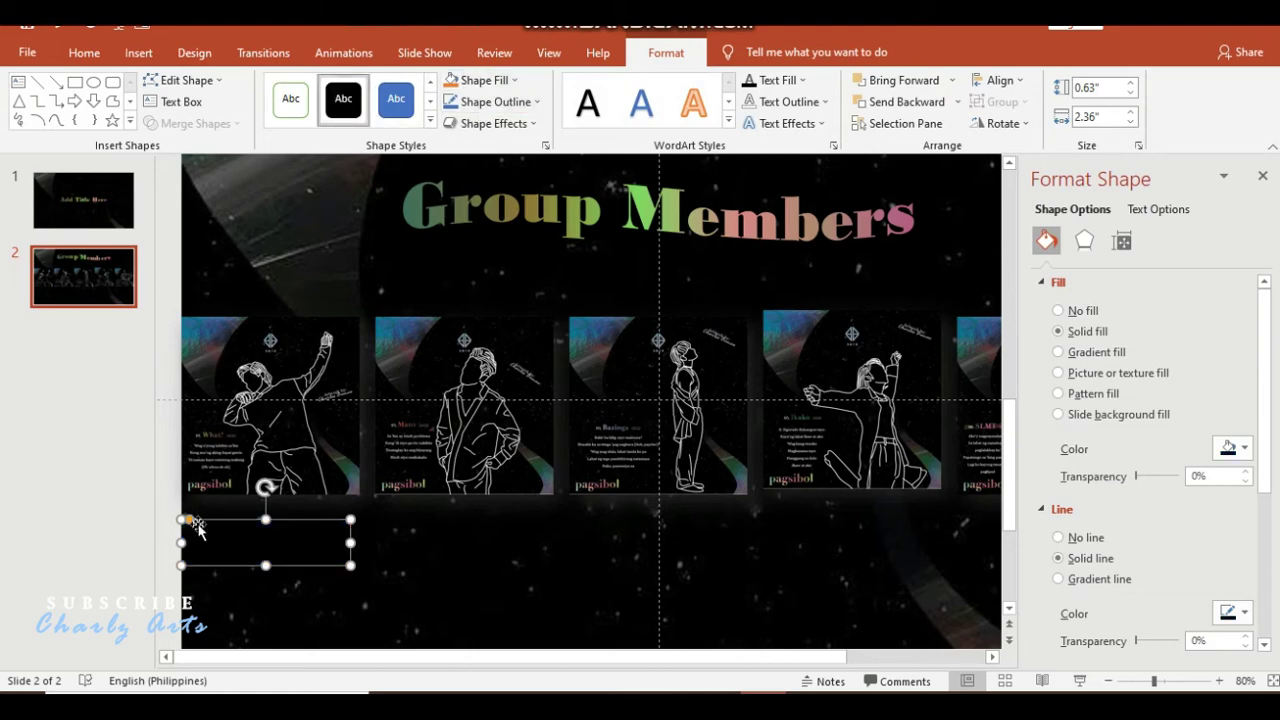
{"action": "left_click", "coordinate": [420, 550]}
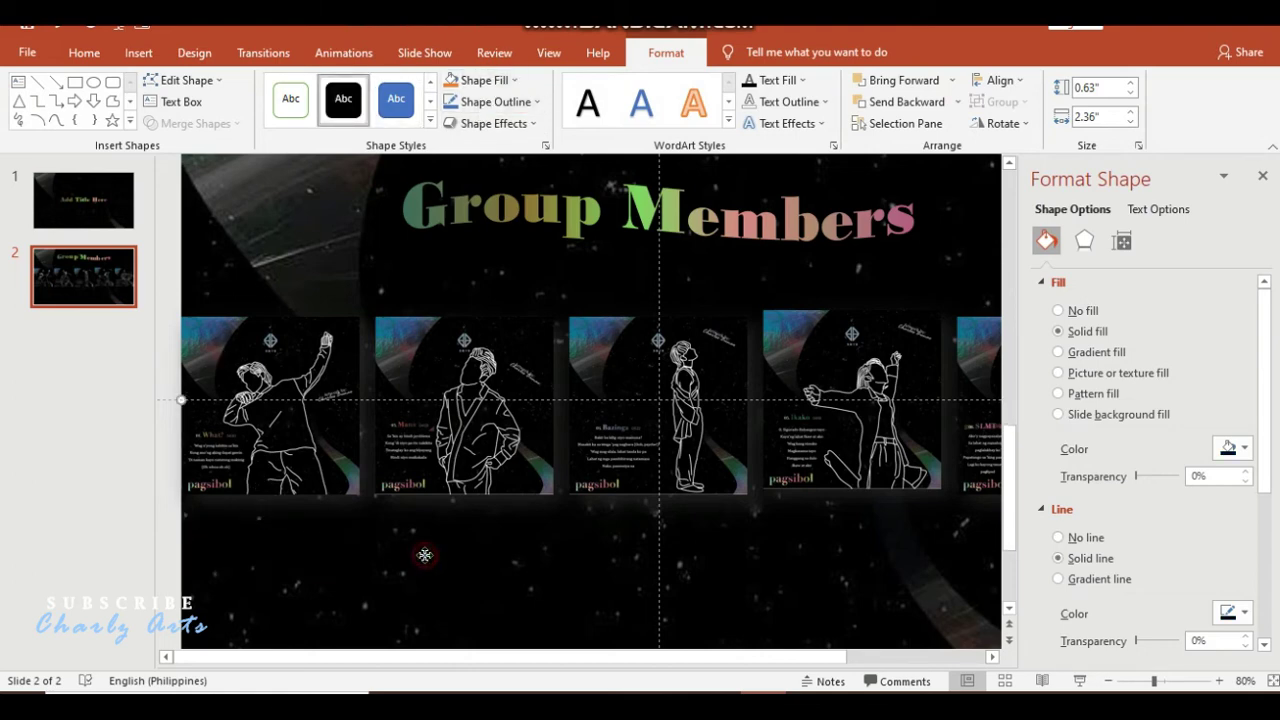
{"action": "left_click", "coordinate": [314, 551]}
{"action": "left_click", "coordinate": [478, 80]}
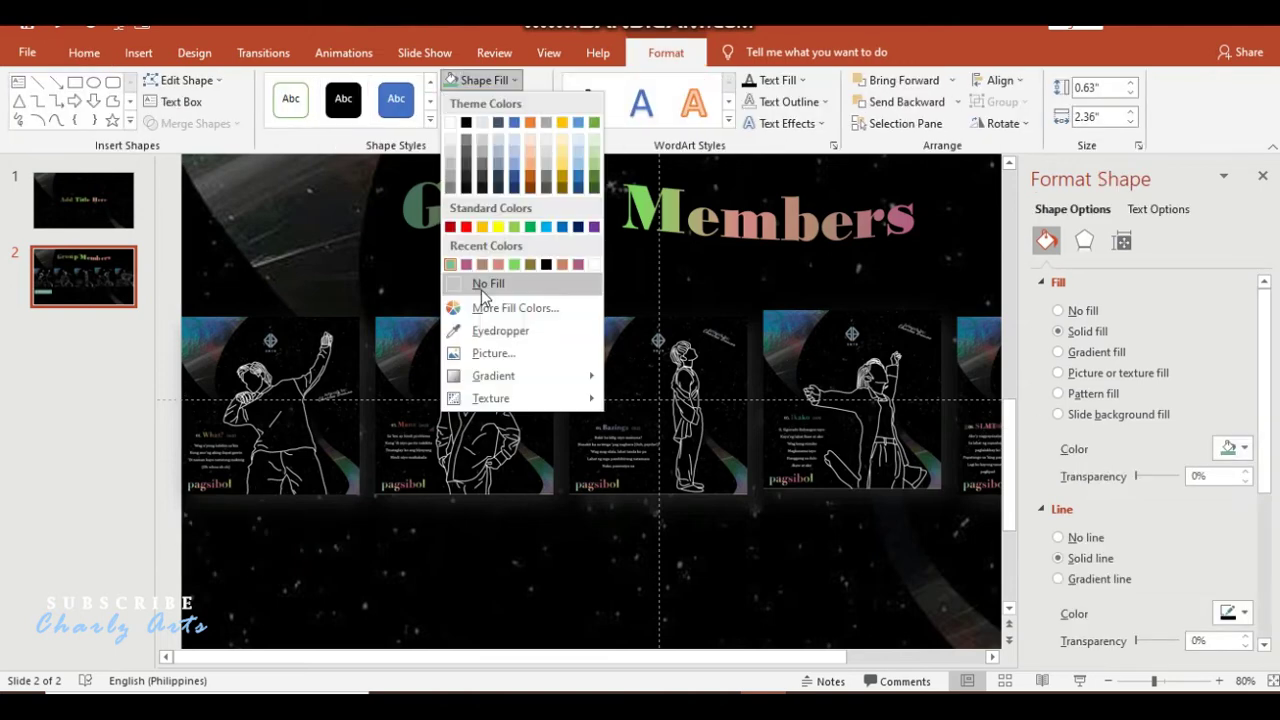
{"action": "left_click", "coordinate": [484, 284]}
{"action": "left_click", "coordinate": [495, 101]}
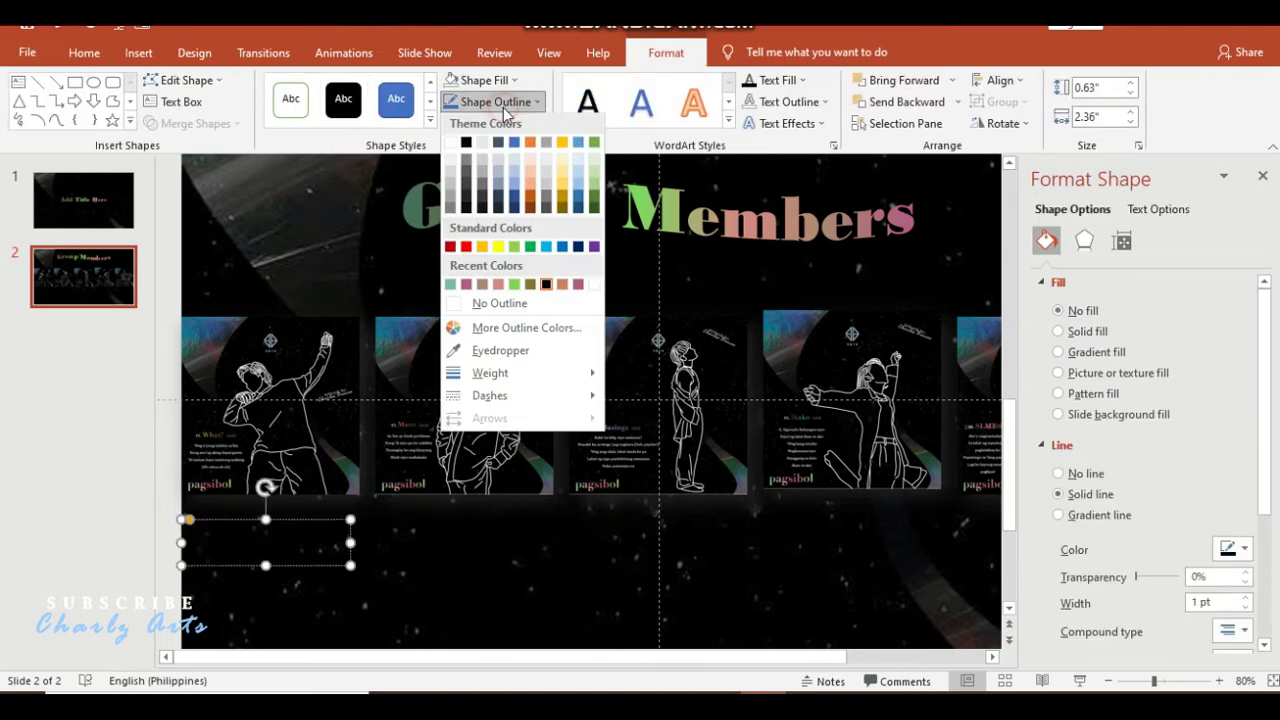
{"action": "left_click", "coordinate": [448, 145]}
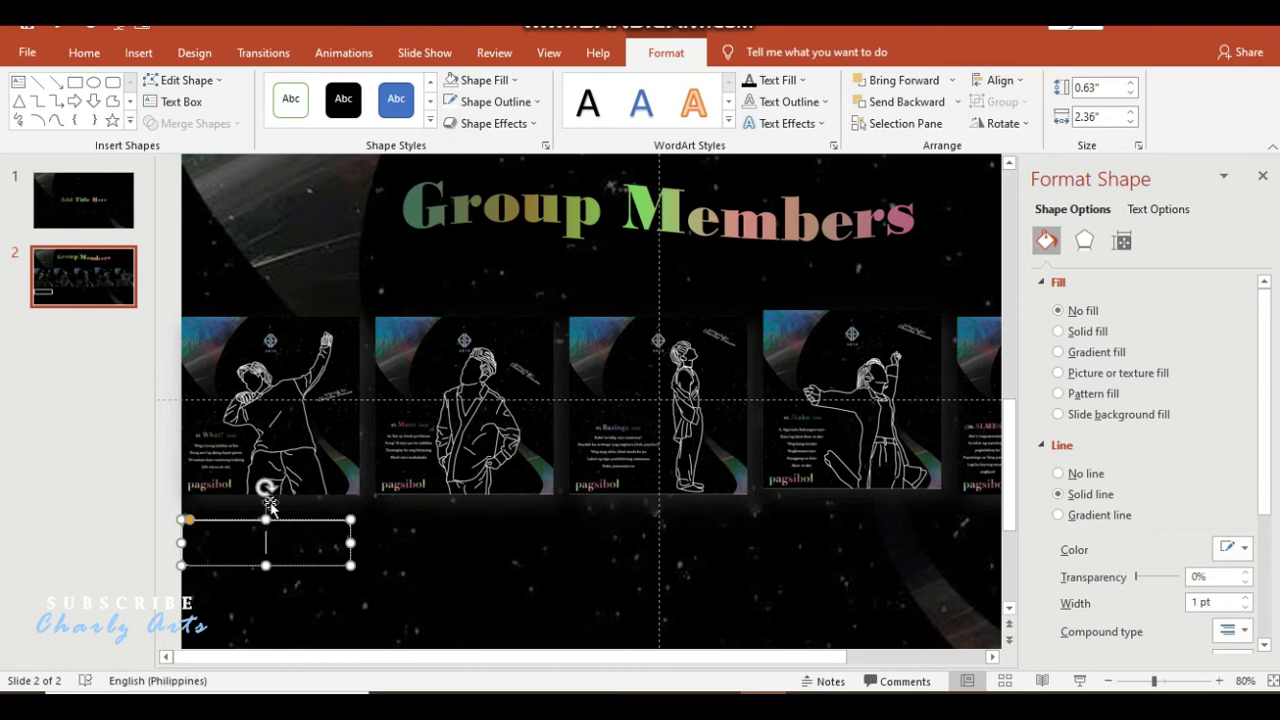
- Type 'ADD NAME' in the box, narrow it to 2.16 inches, and nudge it into place
{"action": "type", "text": "A"}
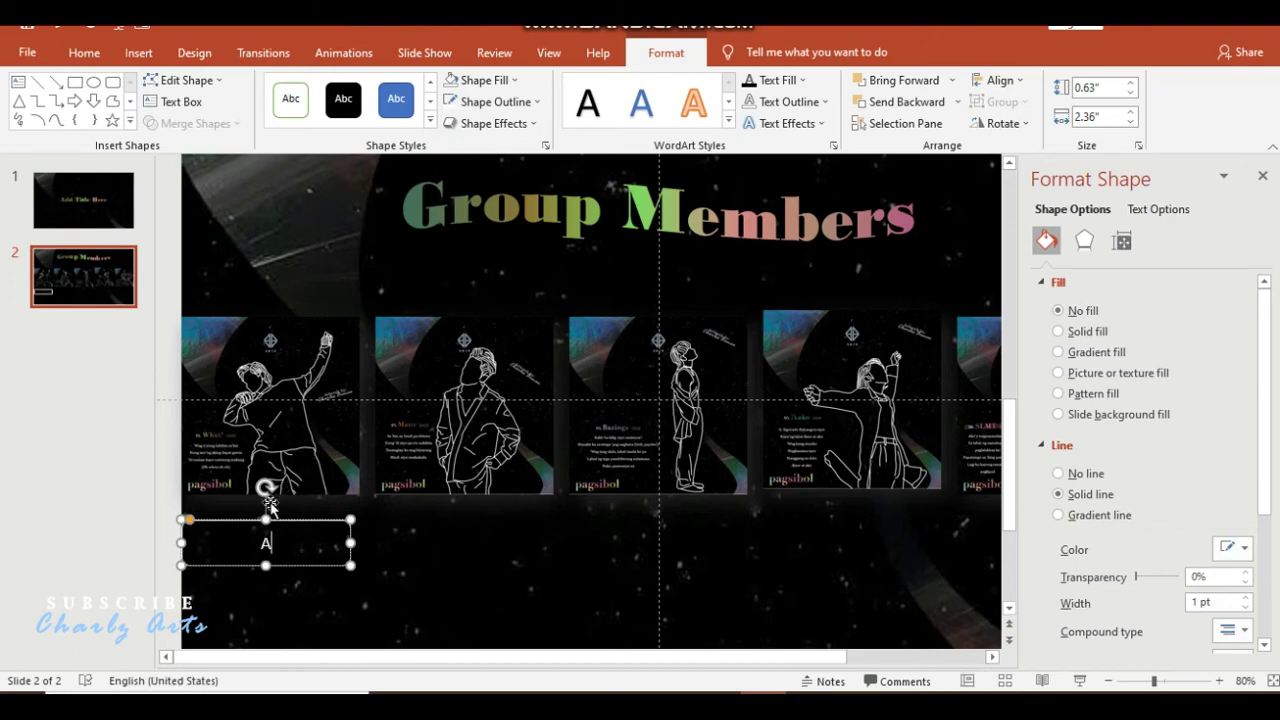
{"action": "type", "text": "DD "}
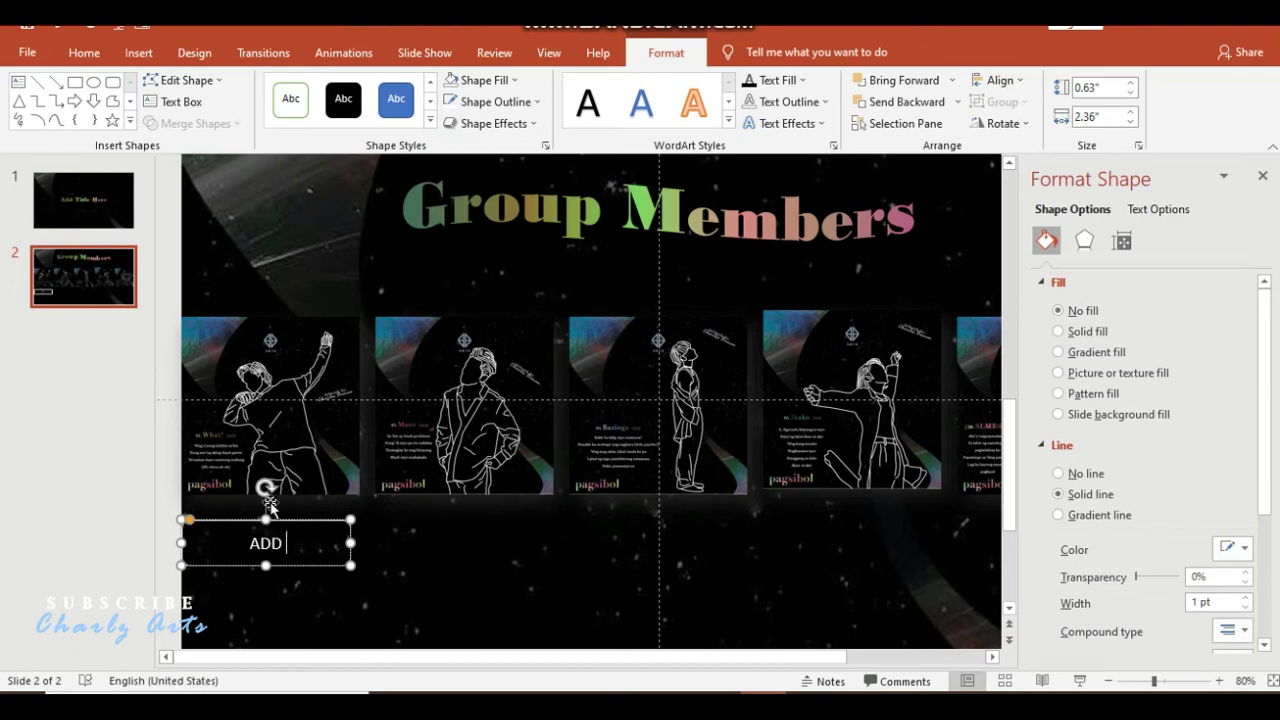
{"action": "type", "text": "NAME"}
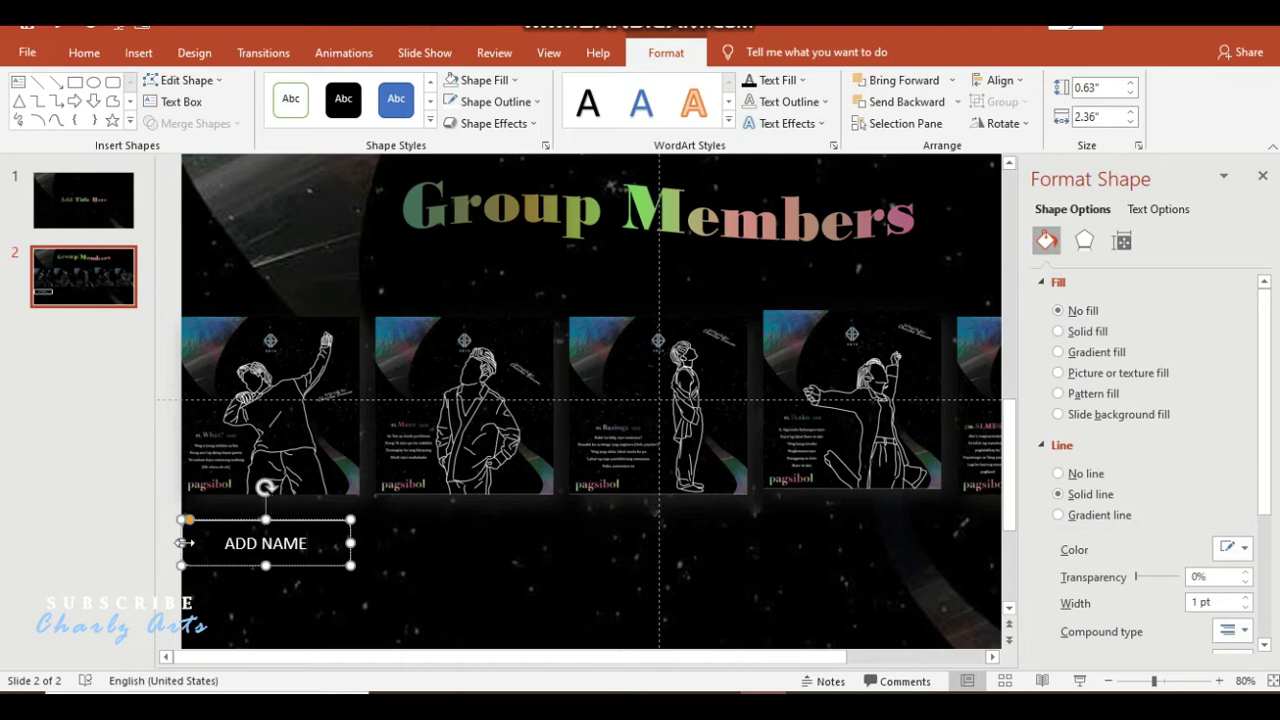
{"action": "left_click_drag", "start_coordinate": [184, 543], "coordinate": [195, 543]}
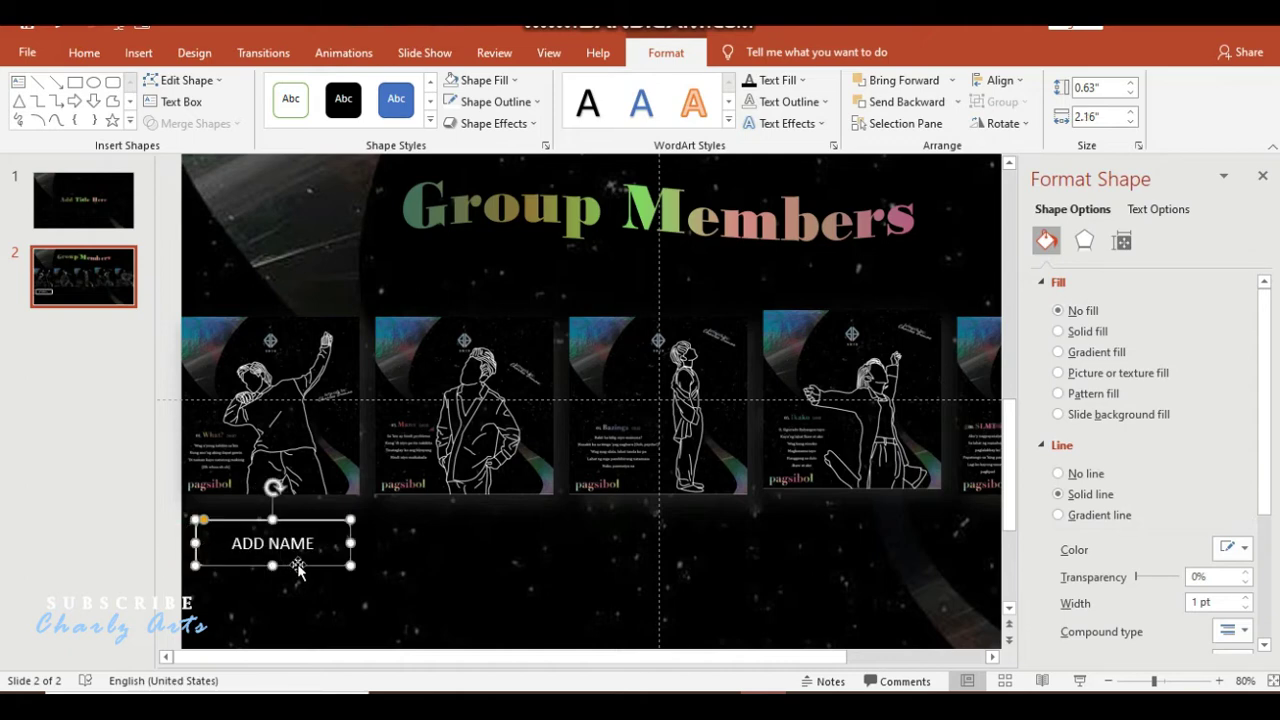
{"action": "left_click_drag", "start_coordinate": [294, 565], "coordinate": [508, 558]}
- Duplicate the ADD NAME box and place a copy under the third member card
{"action": "key", "text": "ctrl+c"}
{"action": "key", "text": "ctrl+v"}
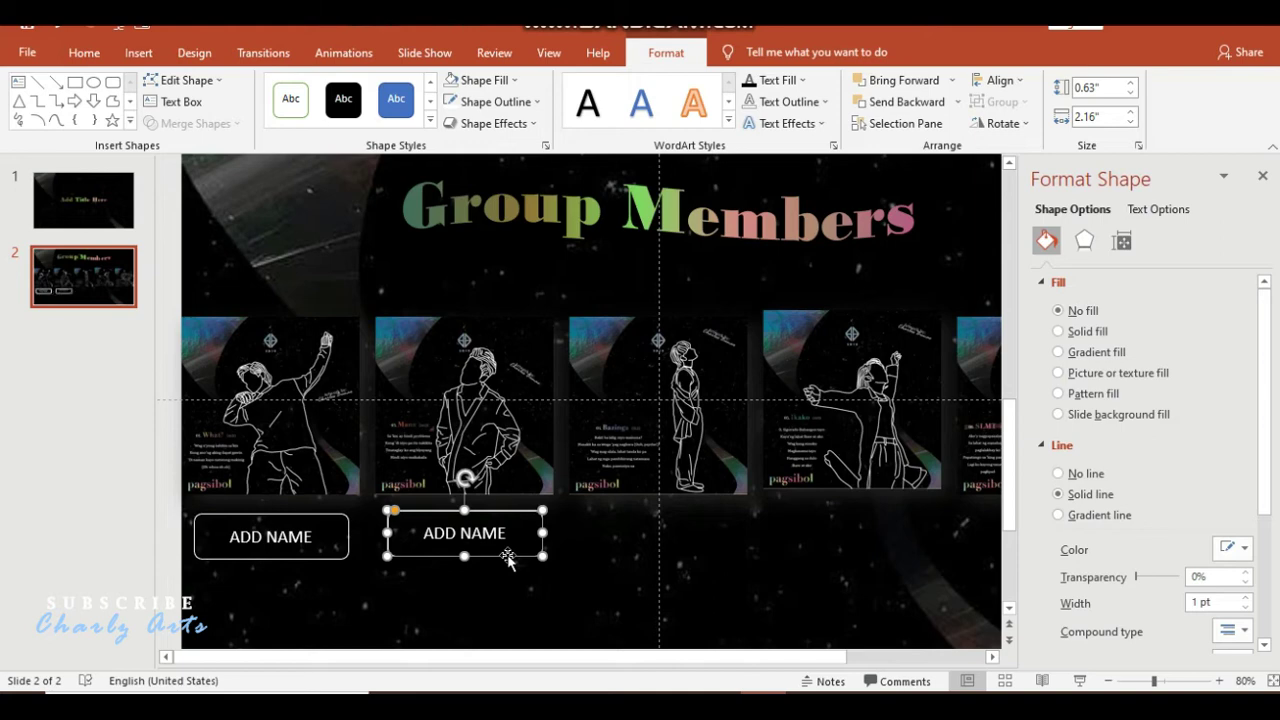
{"action": "key", "text": "ctrl+v"}
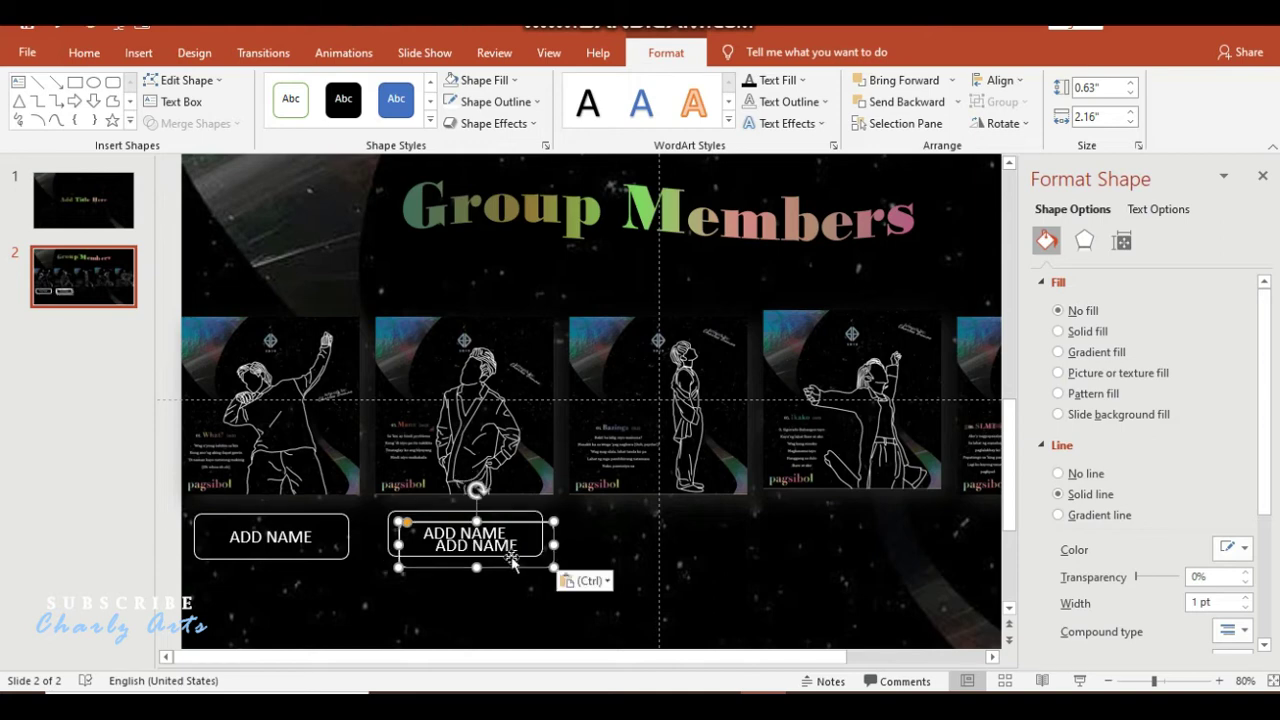
{"action": "left_click_drag", "start_coordinate": [512, 570], "coordinate": [691, 555]}
- Paste another ADD NAME copy and undo an accidental shift of the background picture
{"action": "key", "text": "ctrl+v"}
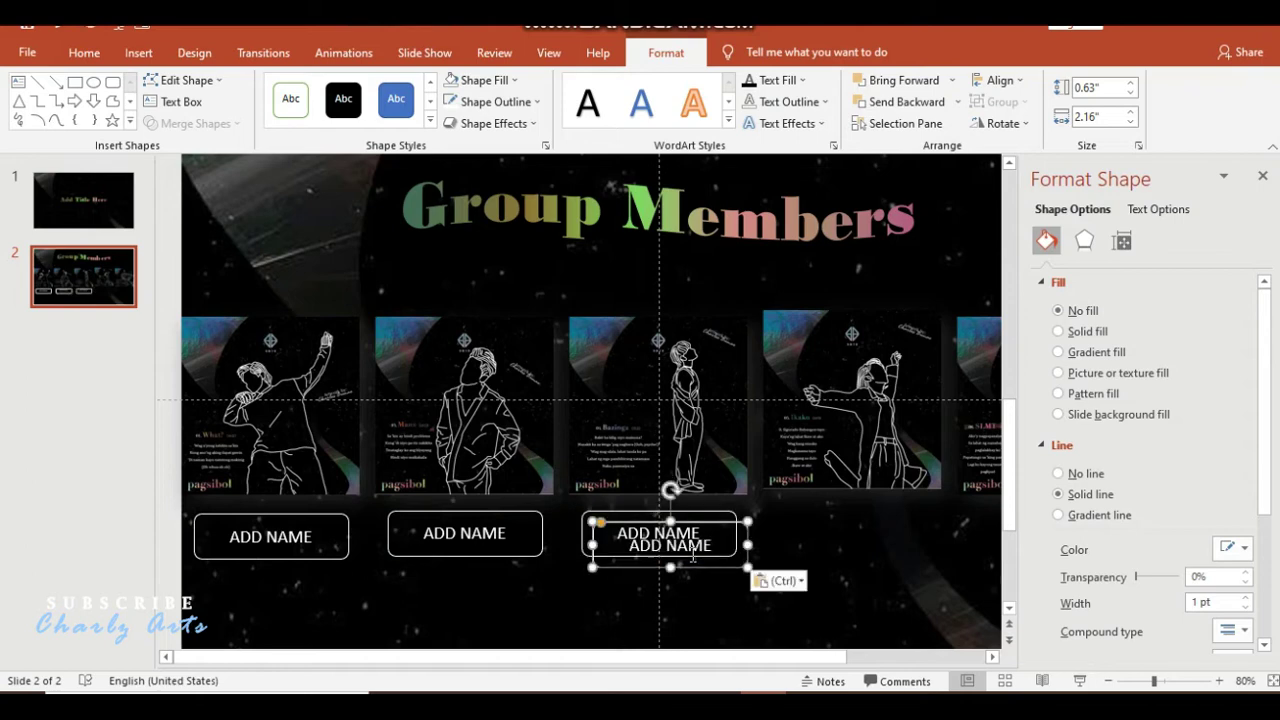
{"action": "left_click_drag", "start_coordinate": [181, 383], "coordinate": [359, 383]}
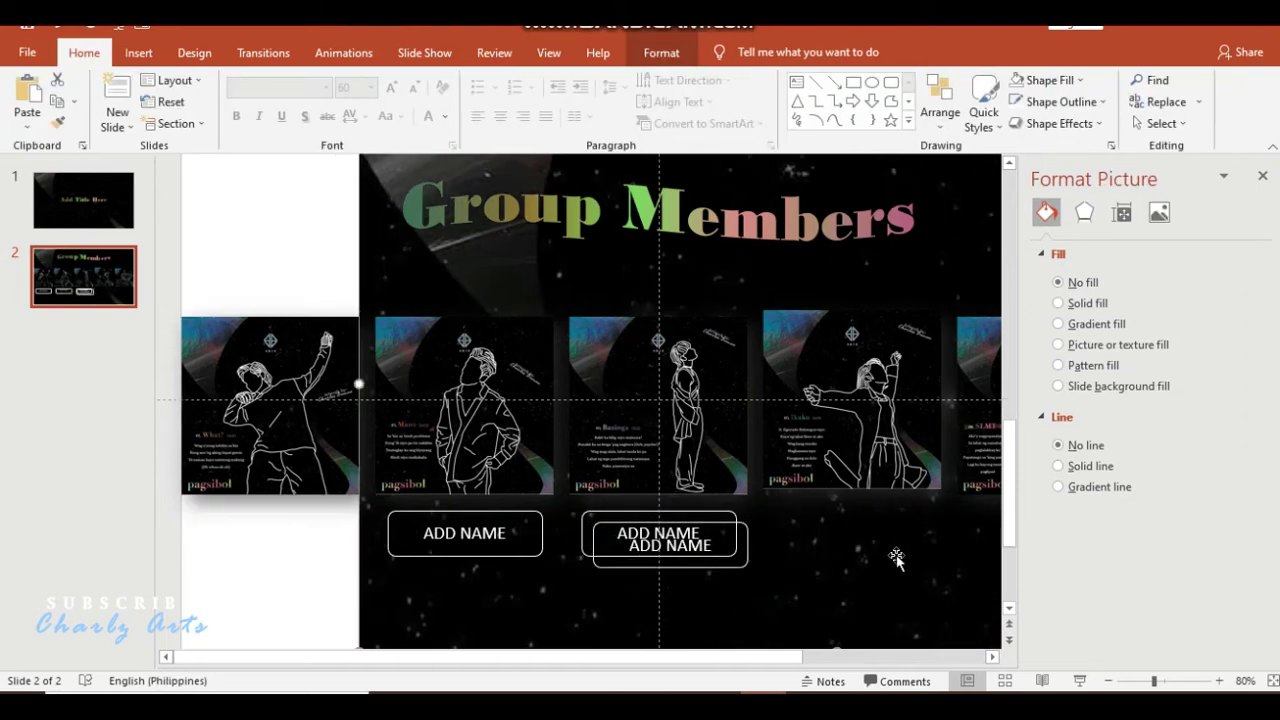
{"action": "key", "text": "ctrl+z"}
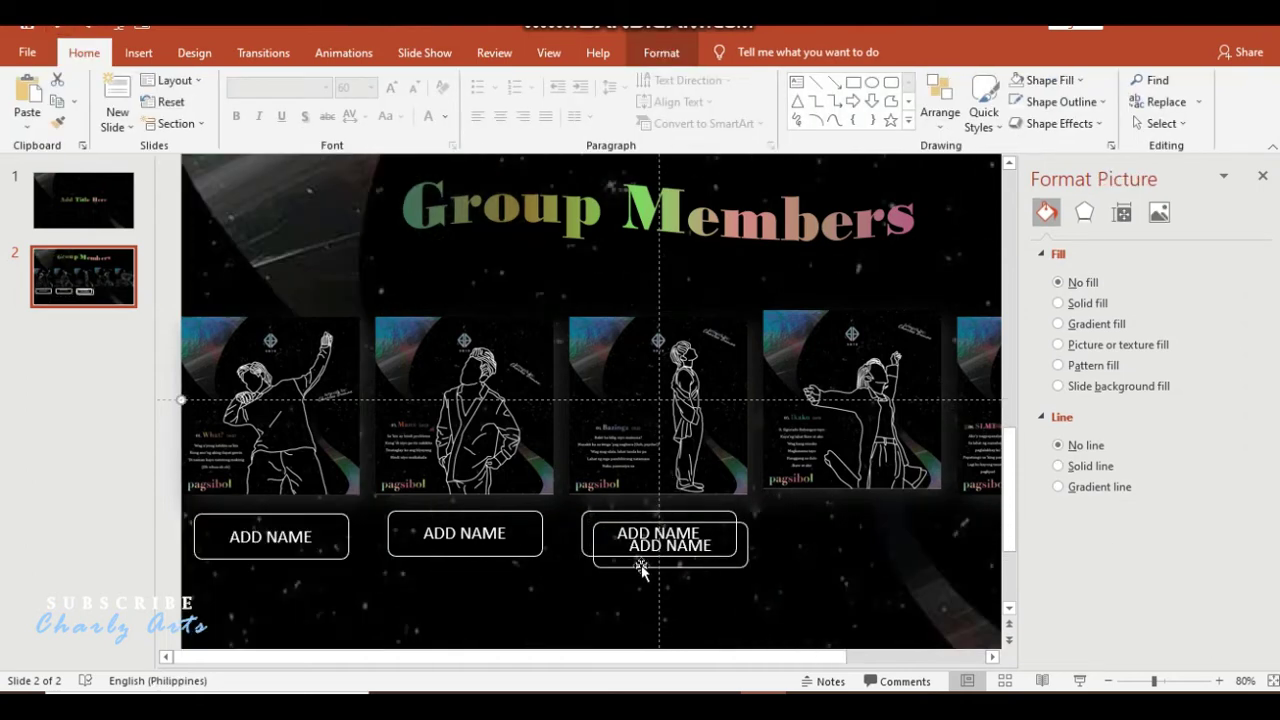
{"action": "left_click_drag", "start_coordinate": [181, 399], "coordinate": [285, 397]}
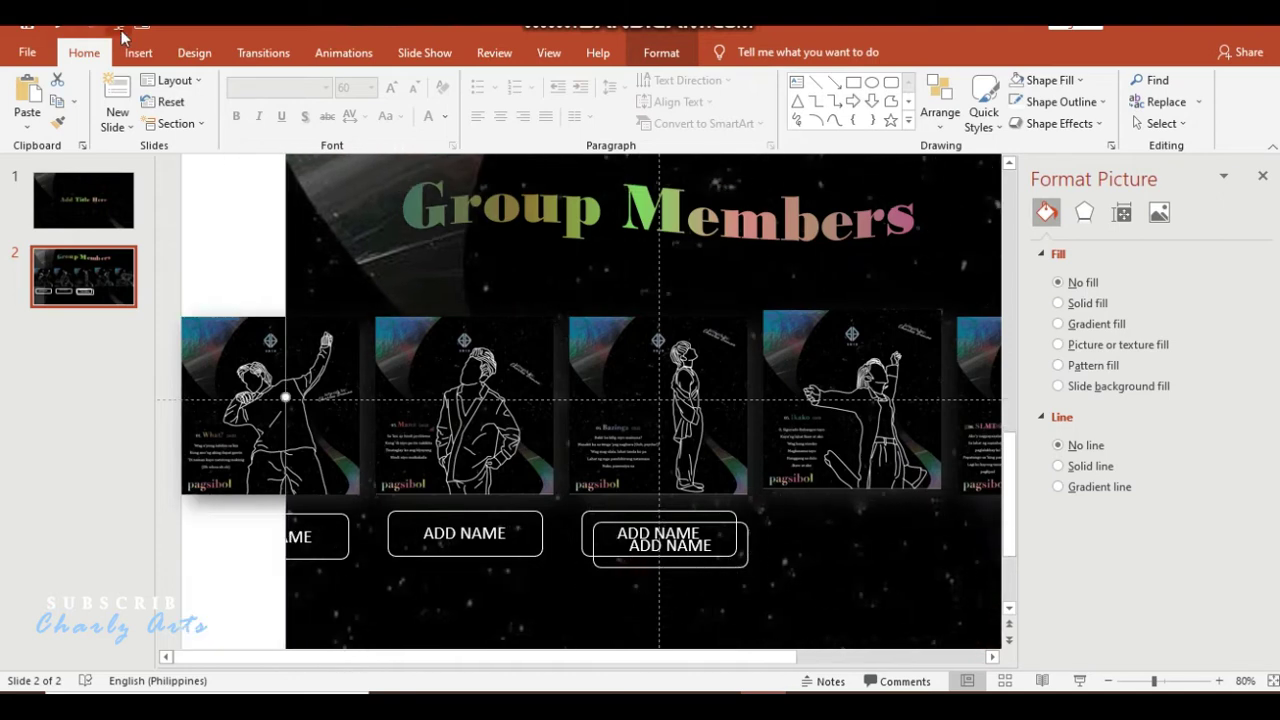
{"action": "left_click", "coordinate": [57, 24]}
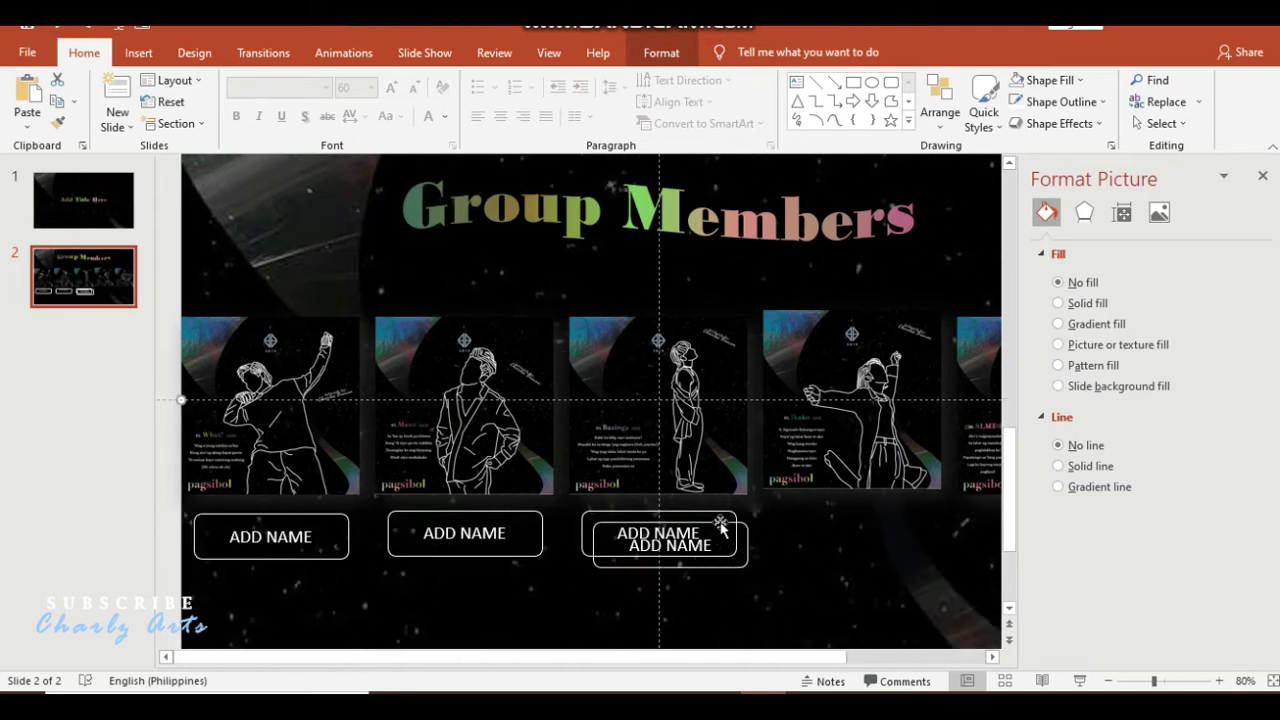
- Place the fourth and fifth ADD NAME boxes under the remaining member cards, then zoom out
{"action": "mouse_move", "coordinate": [720, 527]}
{"action": "left_mouse_down"}
{"action": "mouse_move", "coordinate": [731, 538]}
{"action": "mouse_move", "coordinate": [900, 513]}
{"action": "left_mouse_up"}
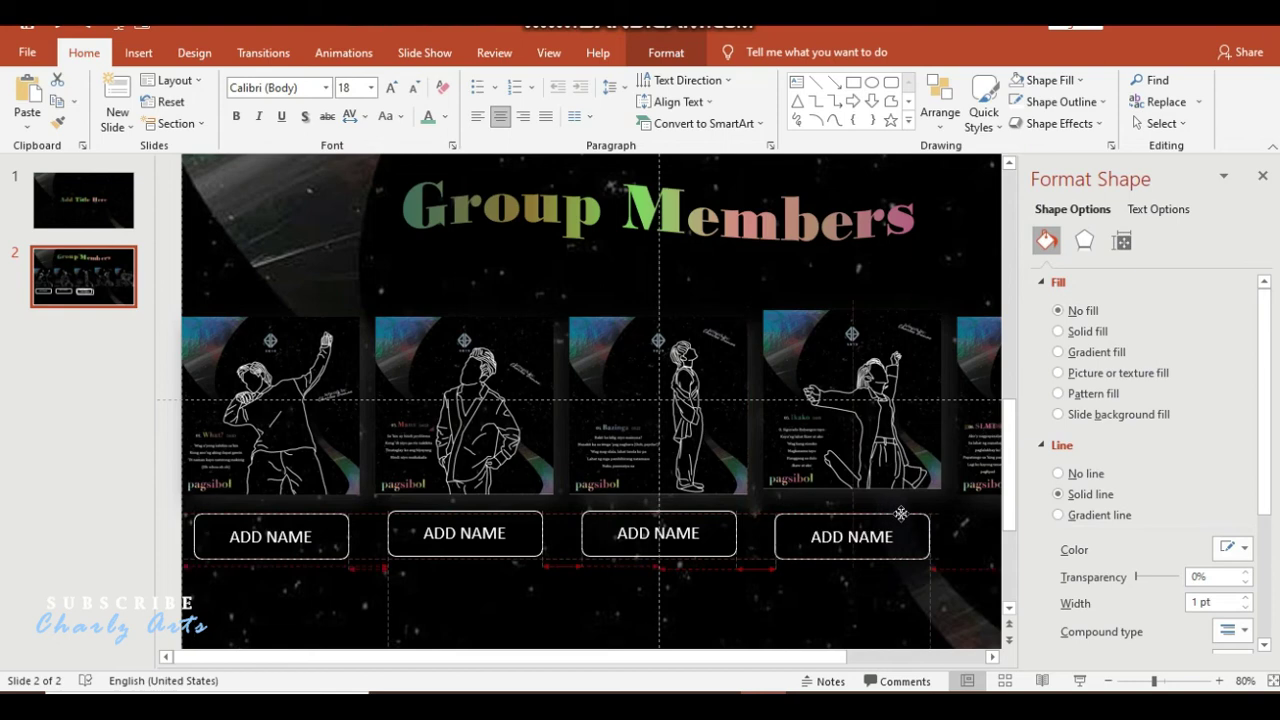
{"action": "left_click_drag", "start_coordinate": [690, 657], "coordinate": [830, 660]}
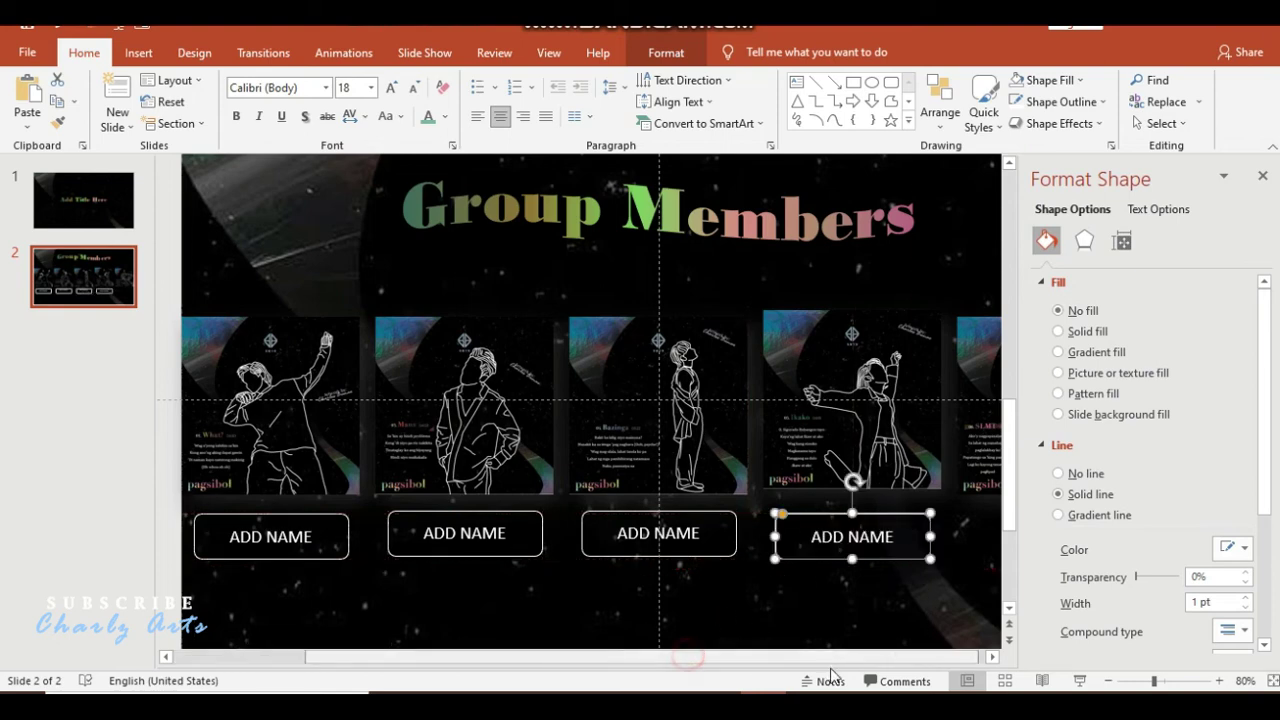
{"action": "key", "text": "ctrl+v"}
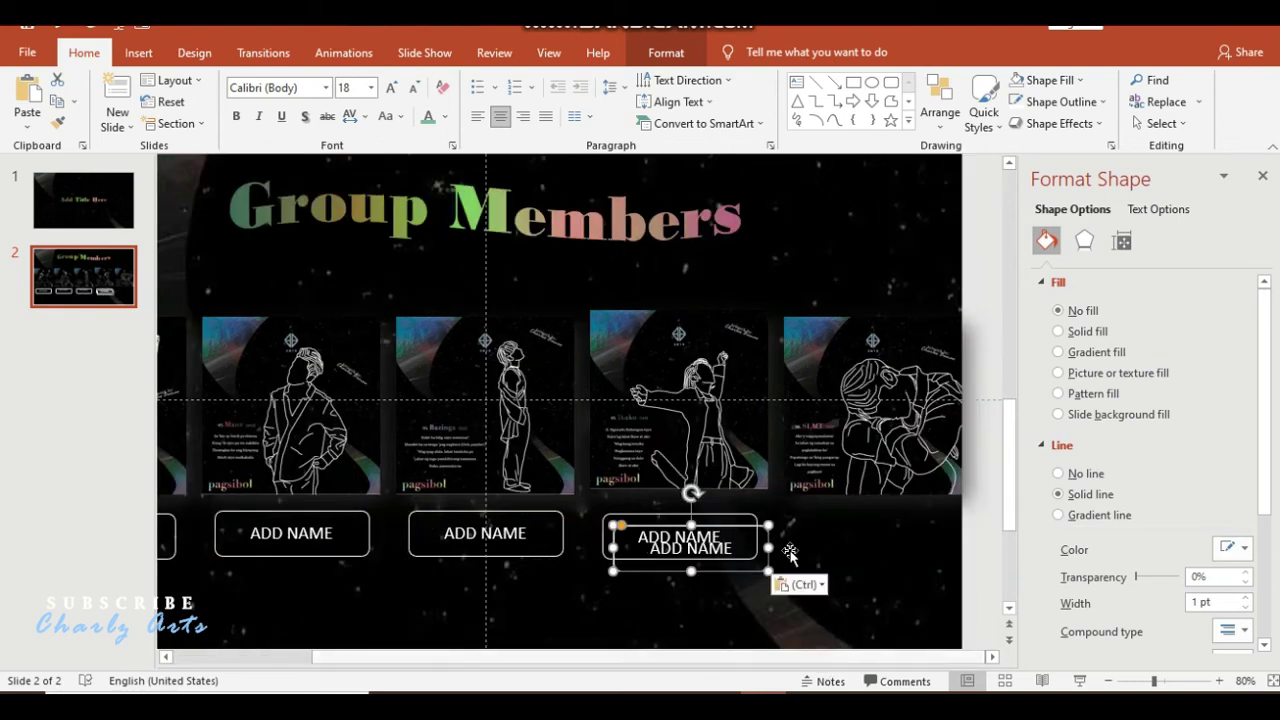
{"action": "left_click_drag", "start_coordinate": [765, 527], "coordinate": [928, 511]}
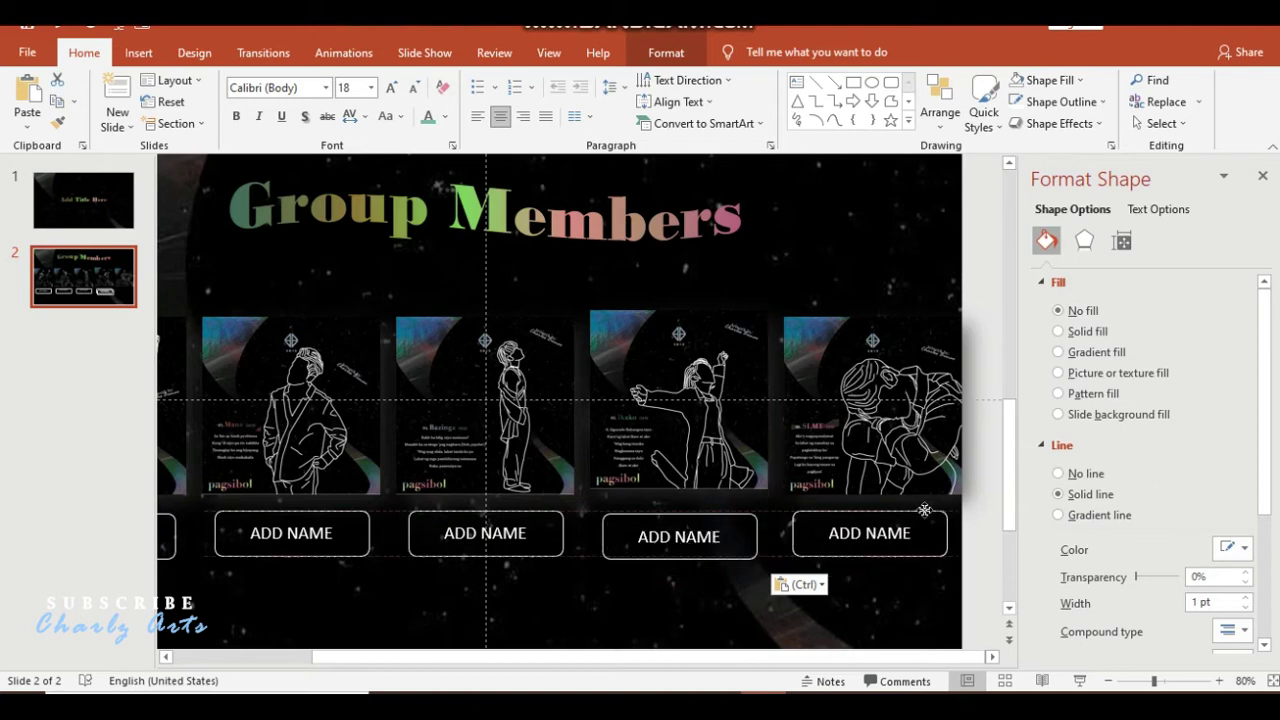
{"action": "left_click", "coordinate": [1109, 681]}
{"action": "left_click", "coordinate": [1109, 681]}
{"action": "left_click", "coordinate": [1109, 681]}
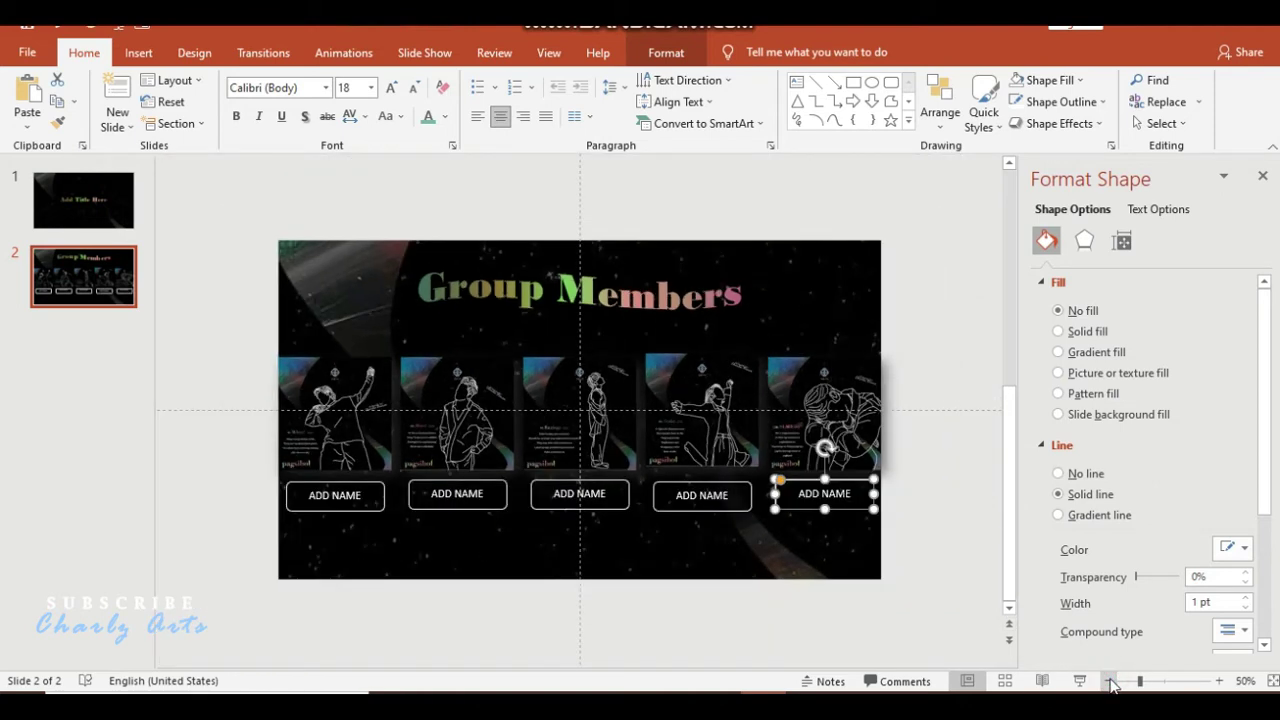
{"action": "left_click", "coordinate": [946, 534]}
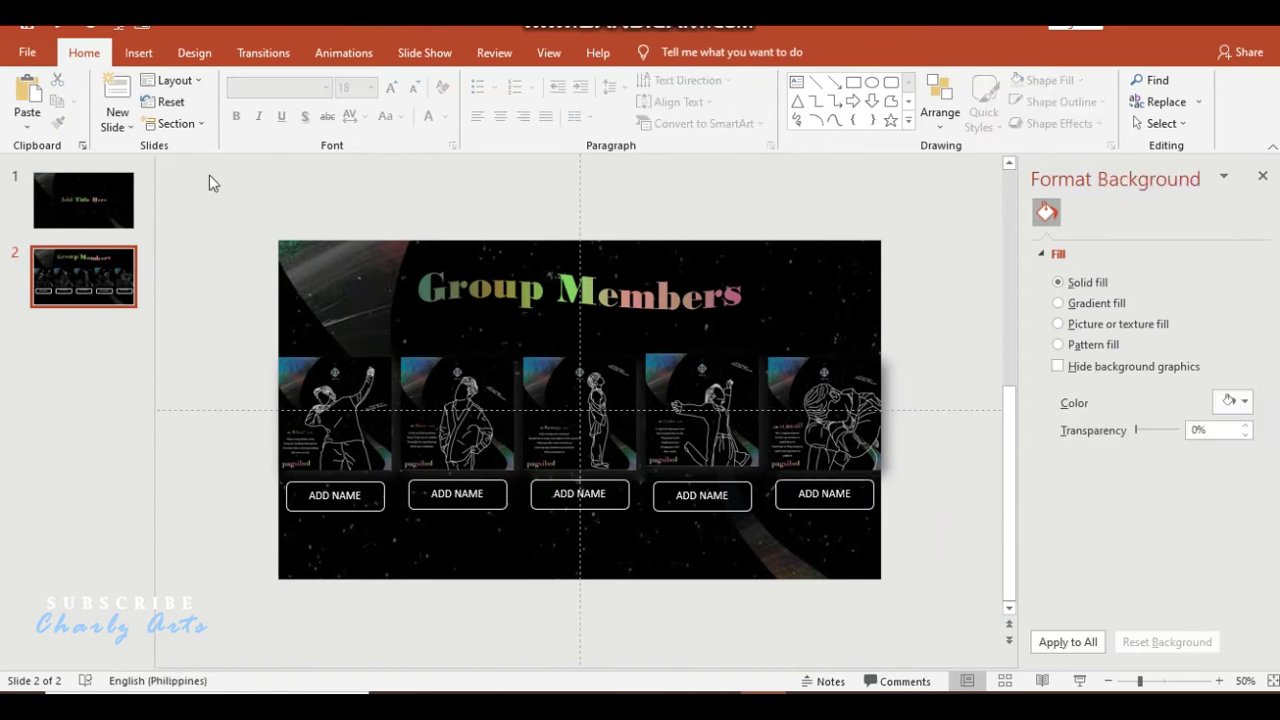
- Add a new third slide titled CONTENTS and move the title up near the top
{"action": "left_click", "coordinate": [117, 110]}
{"action": "left_click", "coordinate": [588, 394]}
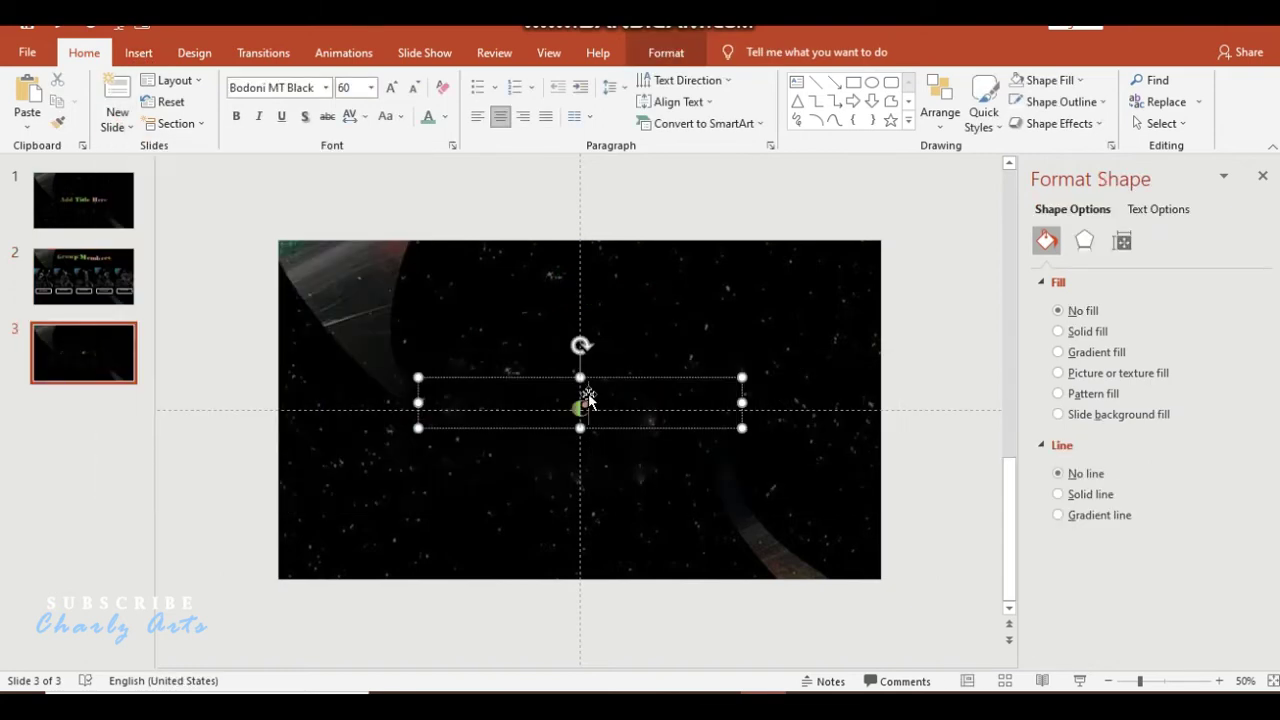
{"action": "type", "text": "CO"}
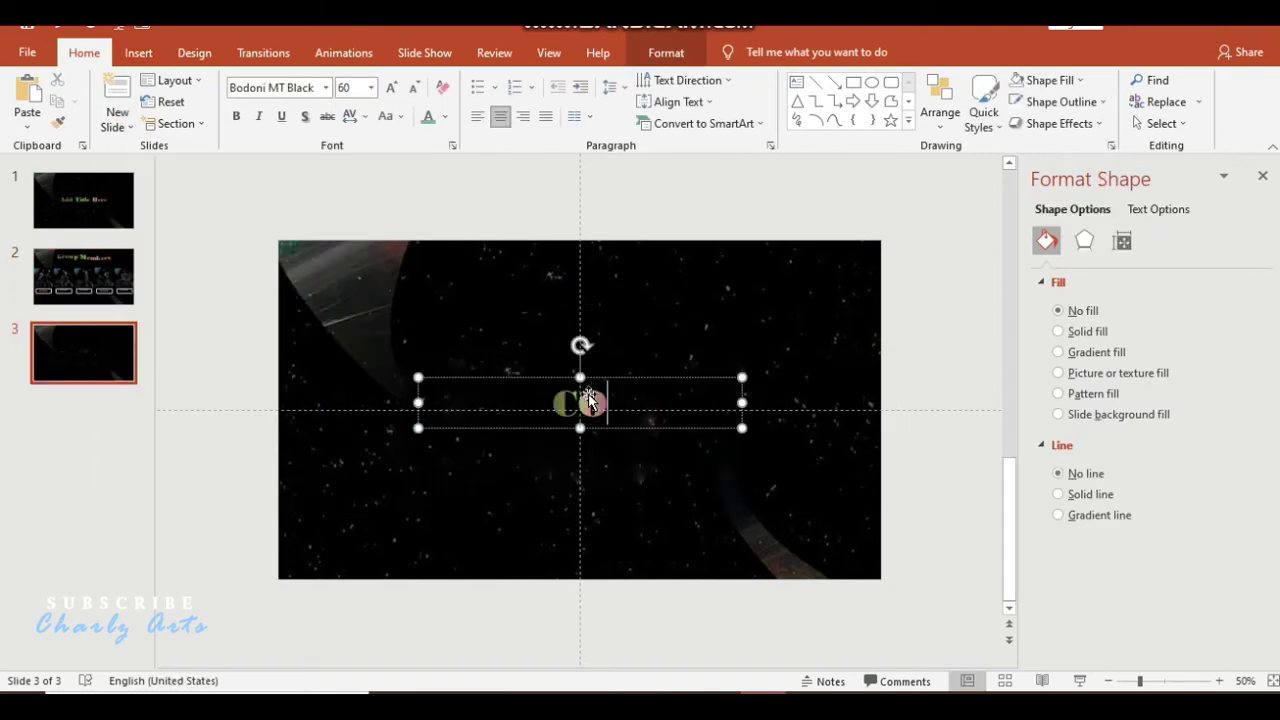
{"action": "type", "text": "NTENTS"}
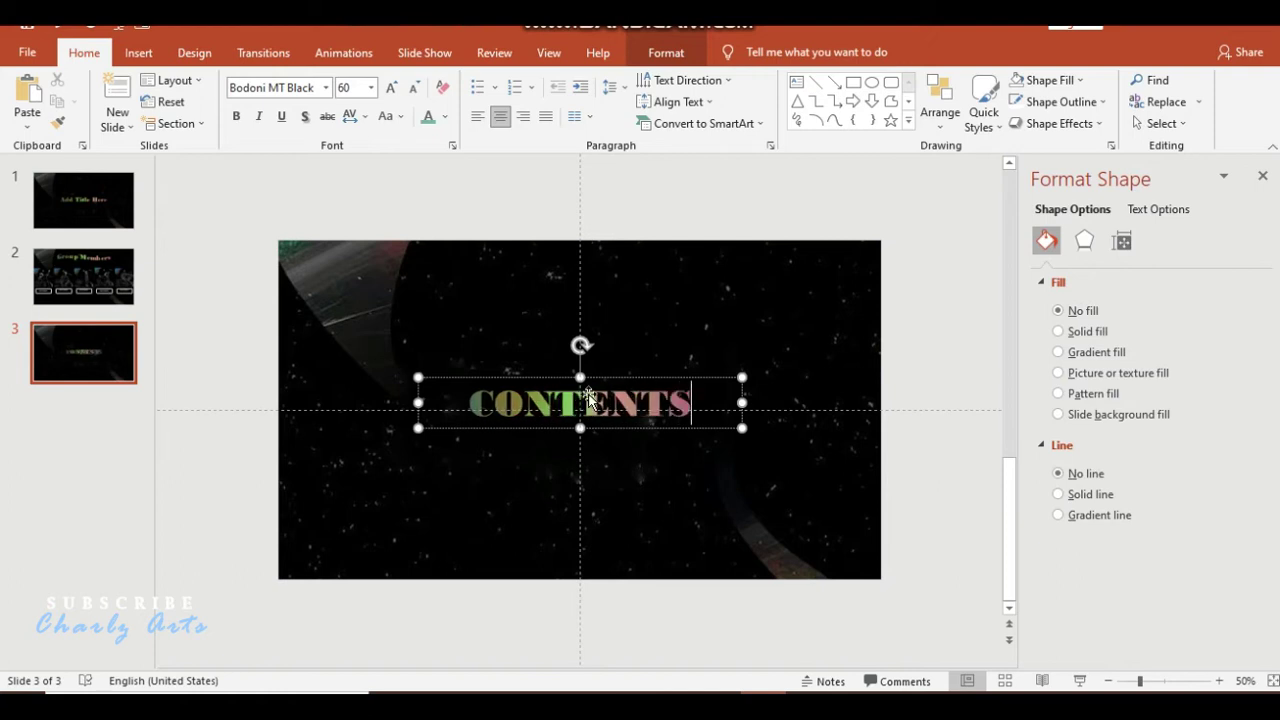
{"action": "left_click_drag", "start_coordinate": [610, 378], "coordinate": [608, 247]}
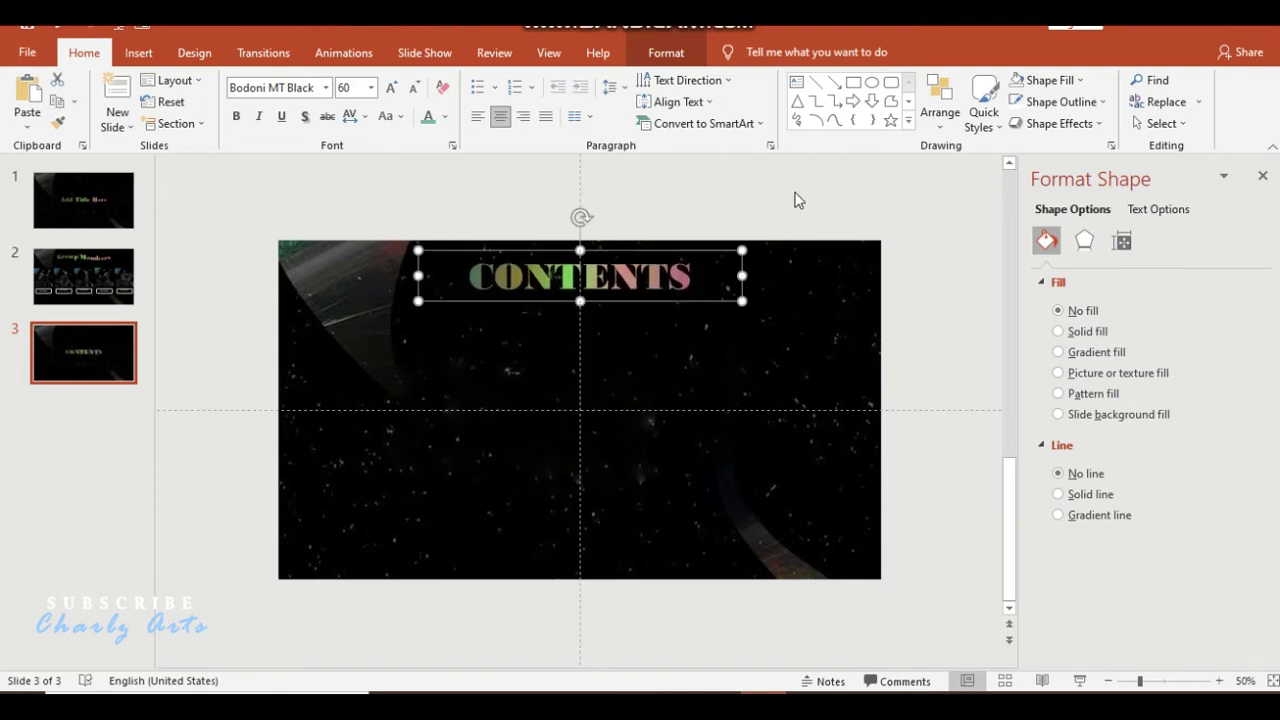
{"action": "left_click", "coordinate": [420, 489]}
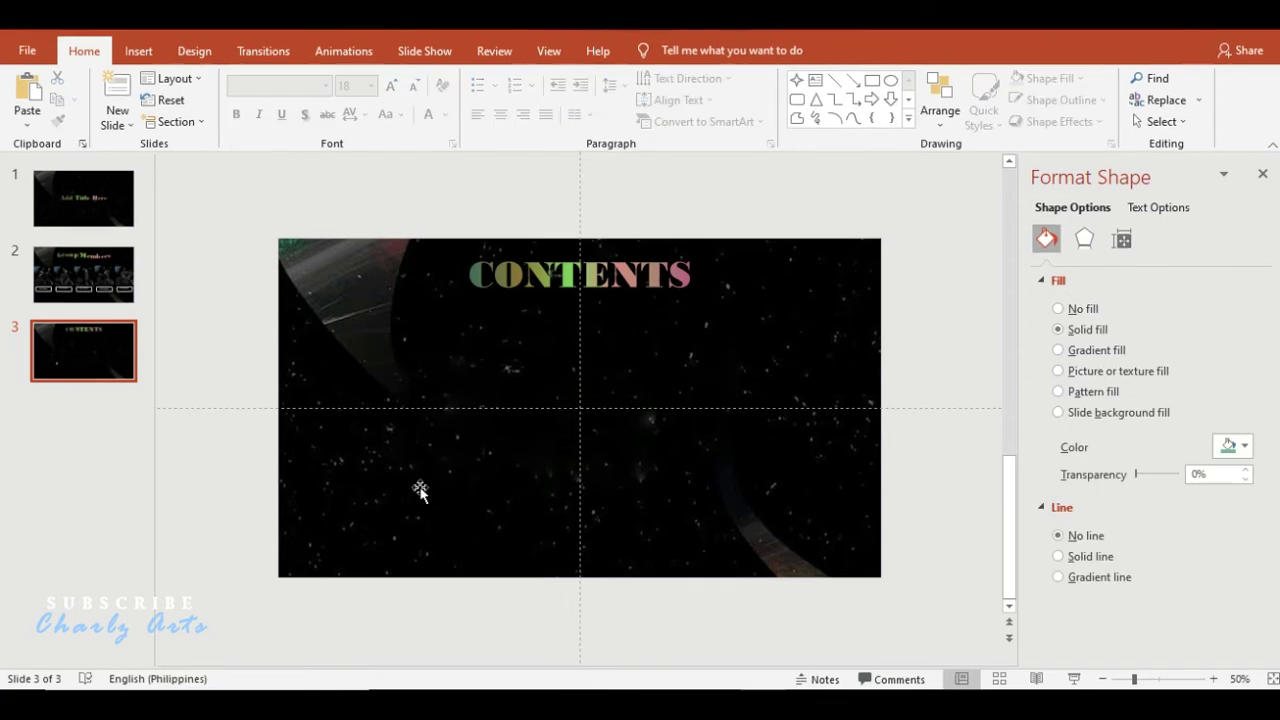
- Draw a text box below CONTENTS with the pasted text set in Bodoni MT
{"action": "left_click", "coordinate": [815, 84]}
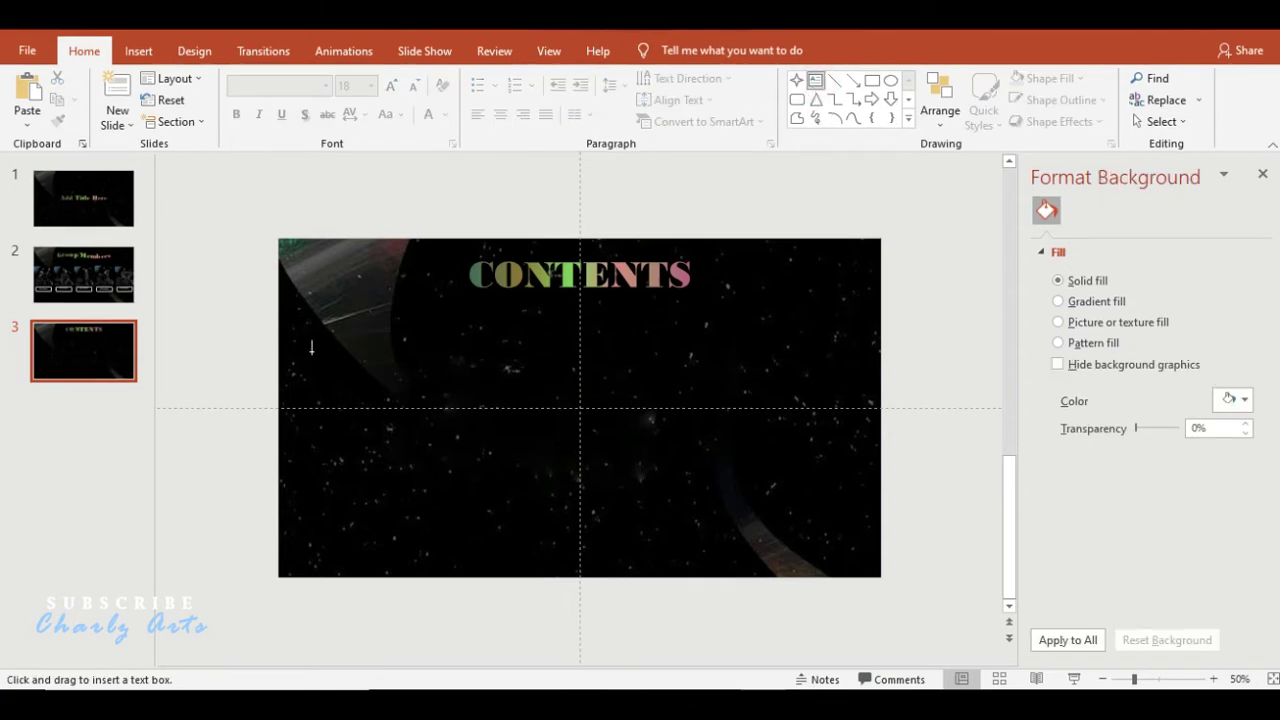
{"action": "left_click_drag", "start_coordinate": [312, 350], "coordinate": [419, 380]}
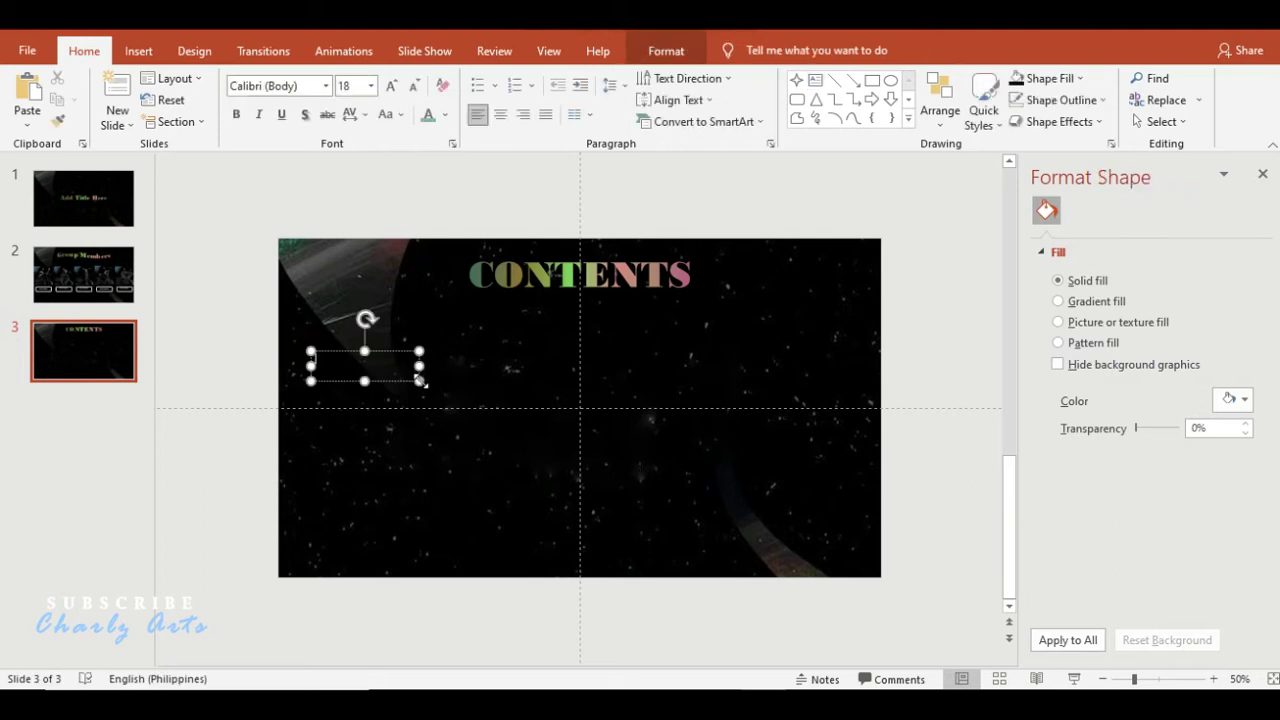
{"action": "key", "text": "ctrl+v"}
{"action": "key", "text": "ctrl+a"}
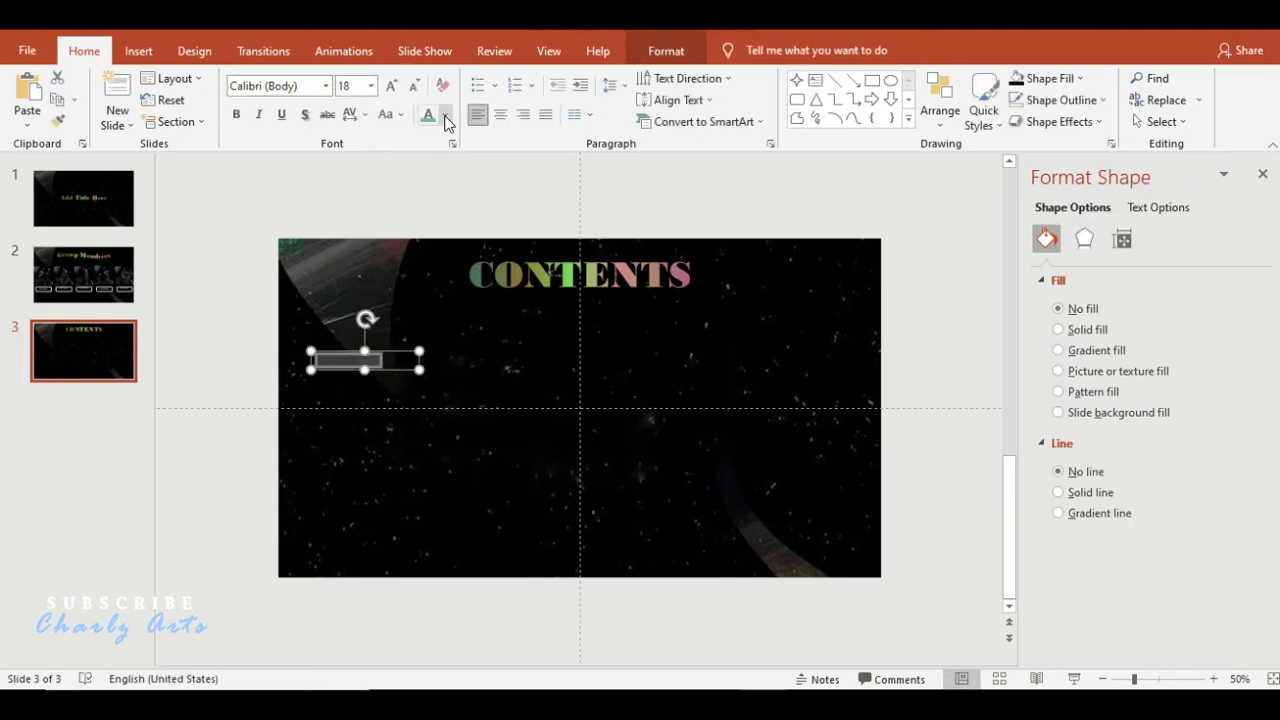
{"action": "left_click", "coordinate": [392, 86]}
{"action": "left_click", "coordinate": [325, 86]}
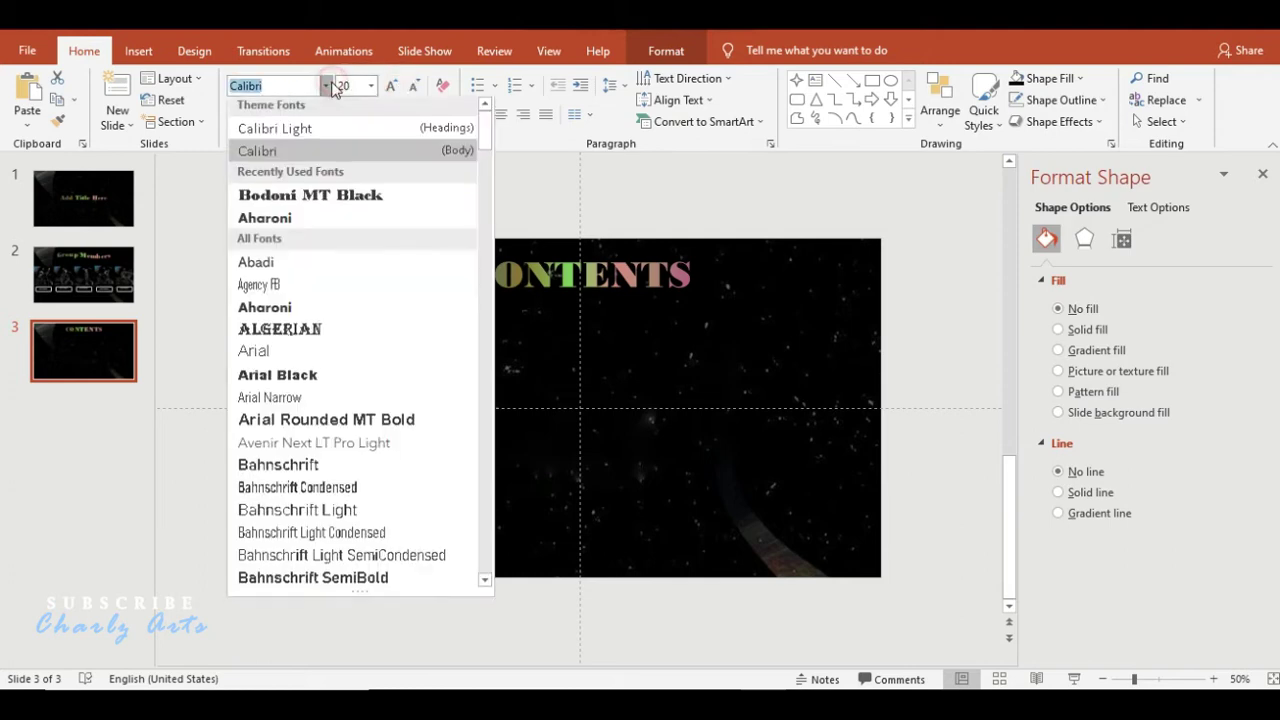
{"action": "left_click_drag", "start_coordinate": [486, 137], "coordinate": [488, 177]}
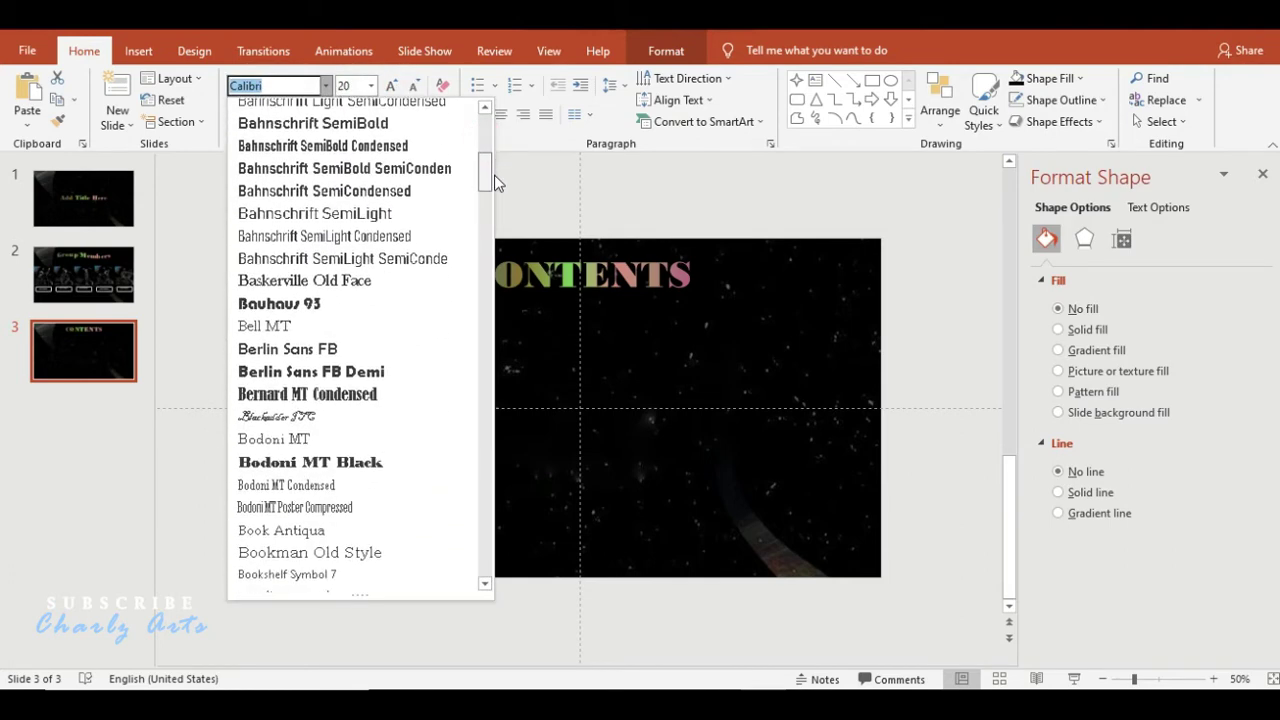
{"action": "left_click", "coordinate": [308, 439]}
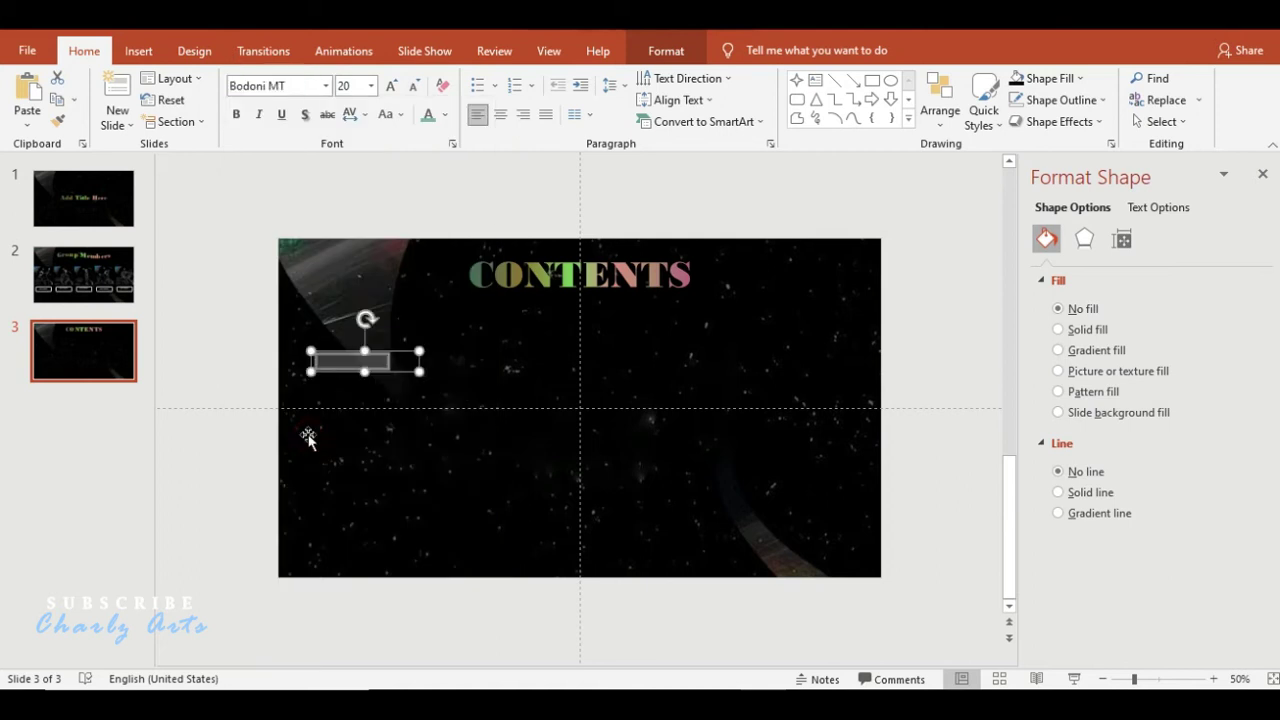
- Give the text a gradient fill and enlarge it to size 28
{"action": "left_click", "coordinate": [665, 50]}
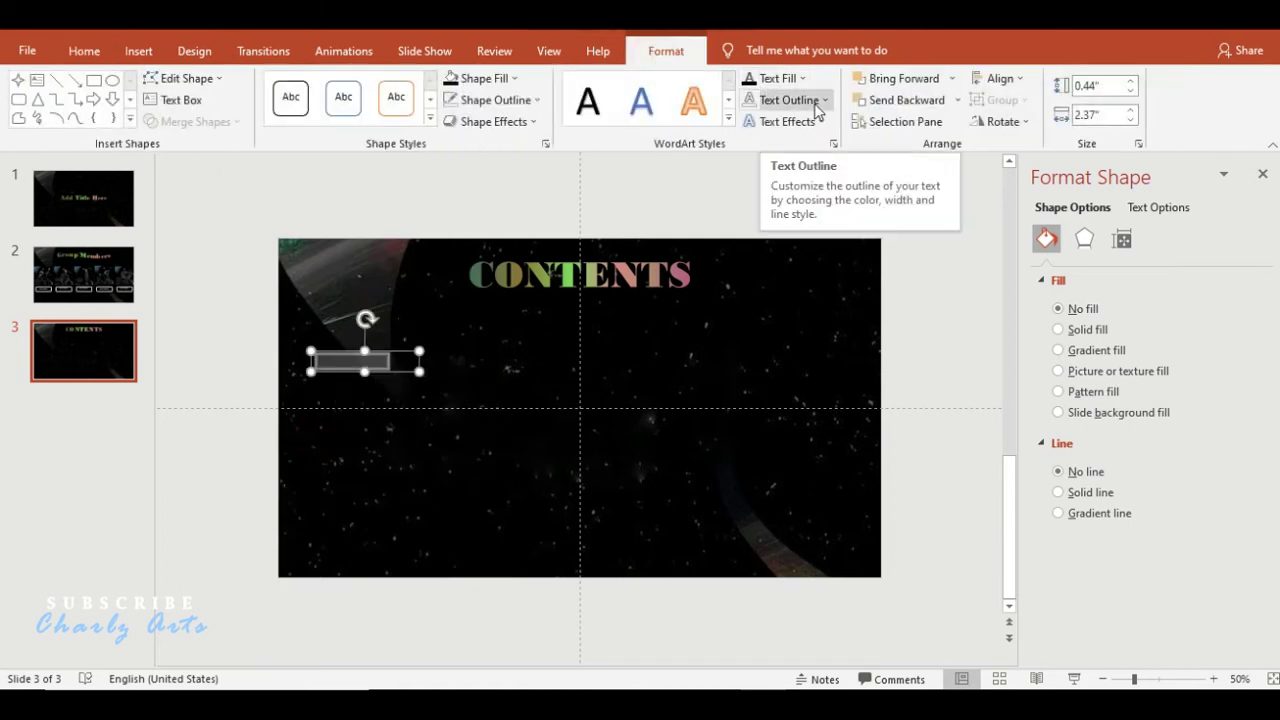
{"action": "left_click", "coordinate": [803, 79]}
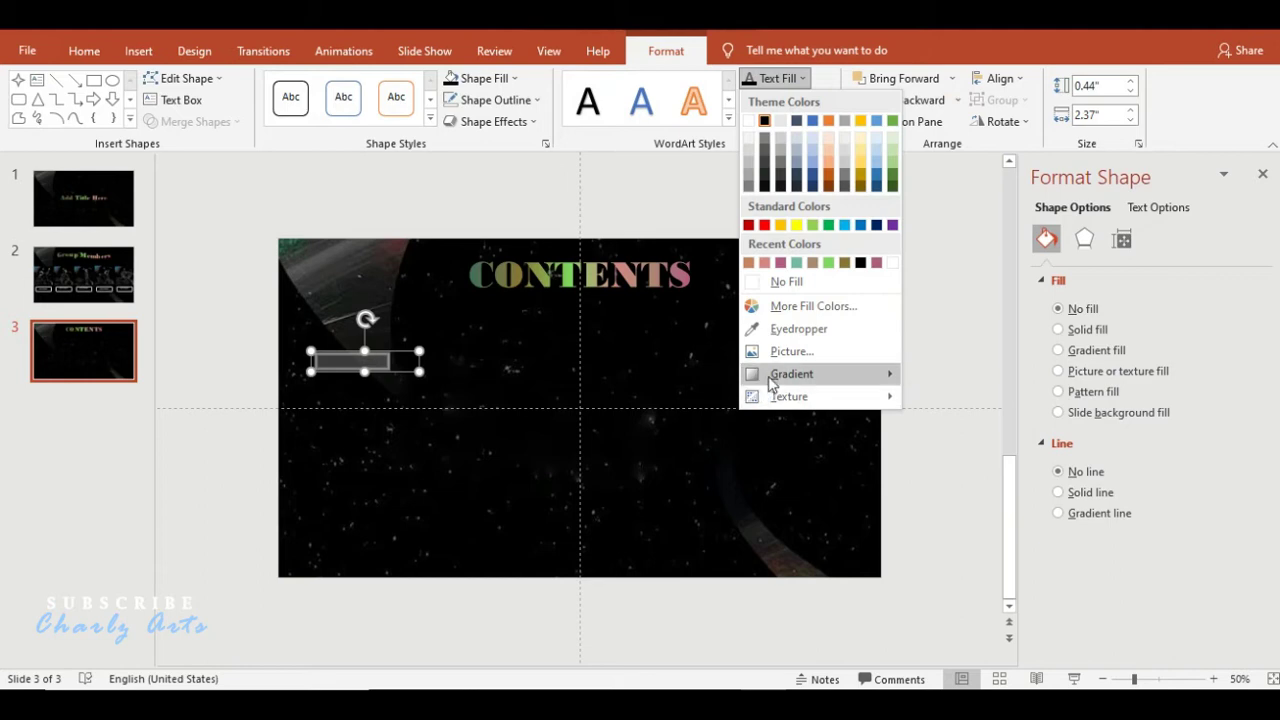
{"action": "mouse_move", "coordinate": [772, 383]}
{"action": "left_click", "coordinate": [958, 581]}
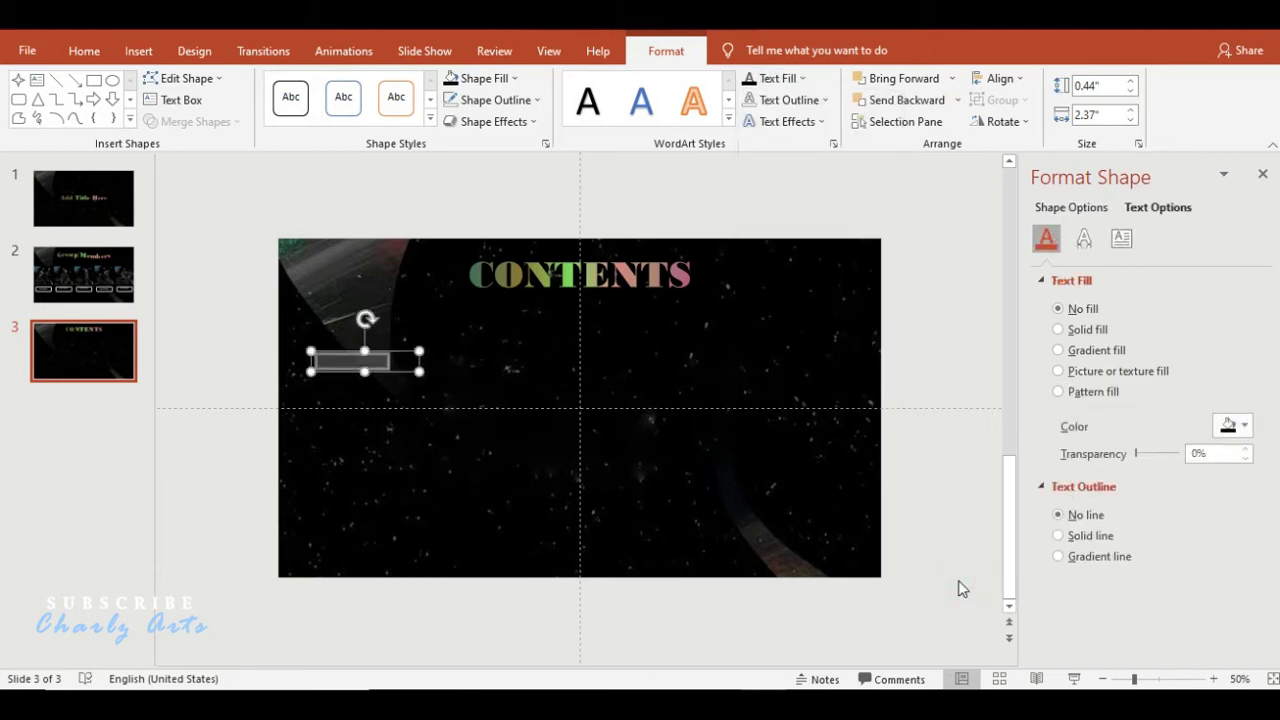
{"action": "left_click", "coordinate": [1058, 352]}
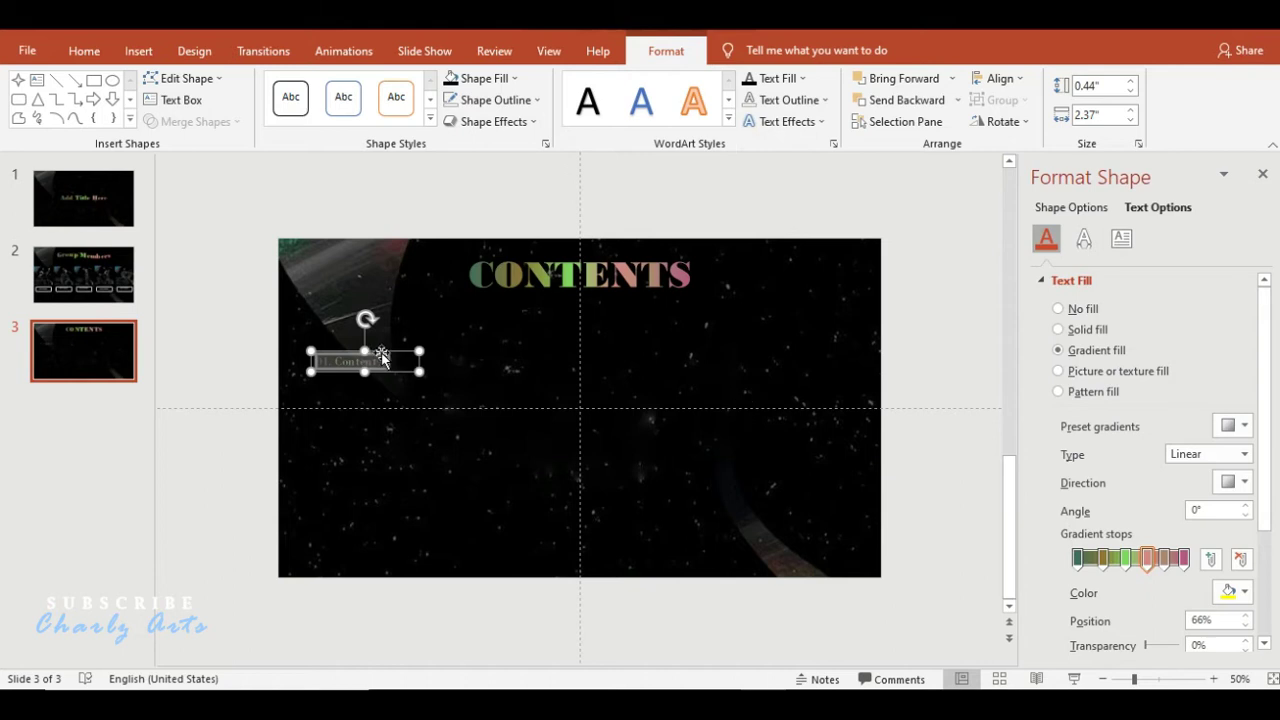
{"action": "left_click", "coordinate": [84, 53]}
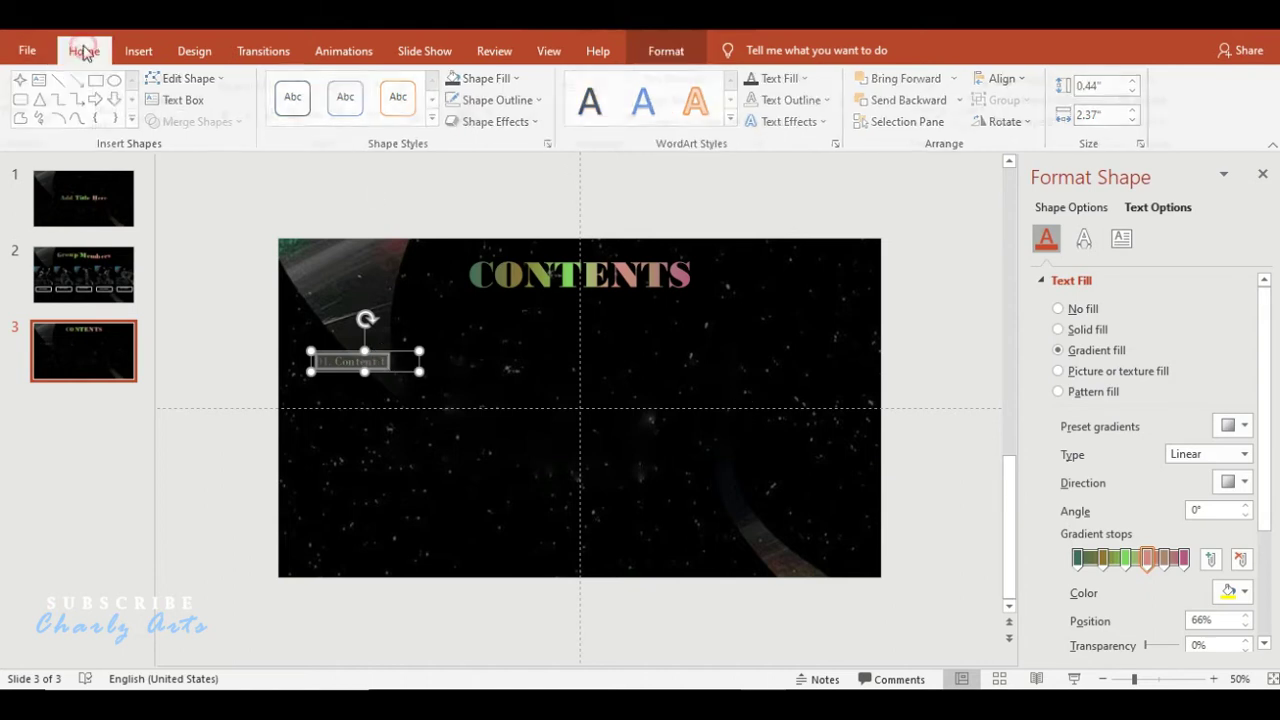
{"action": "left_click", "coordinate": [391, 86]}
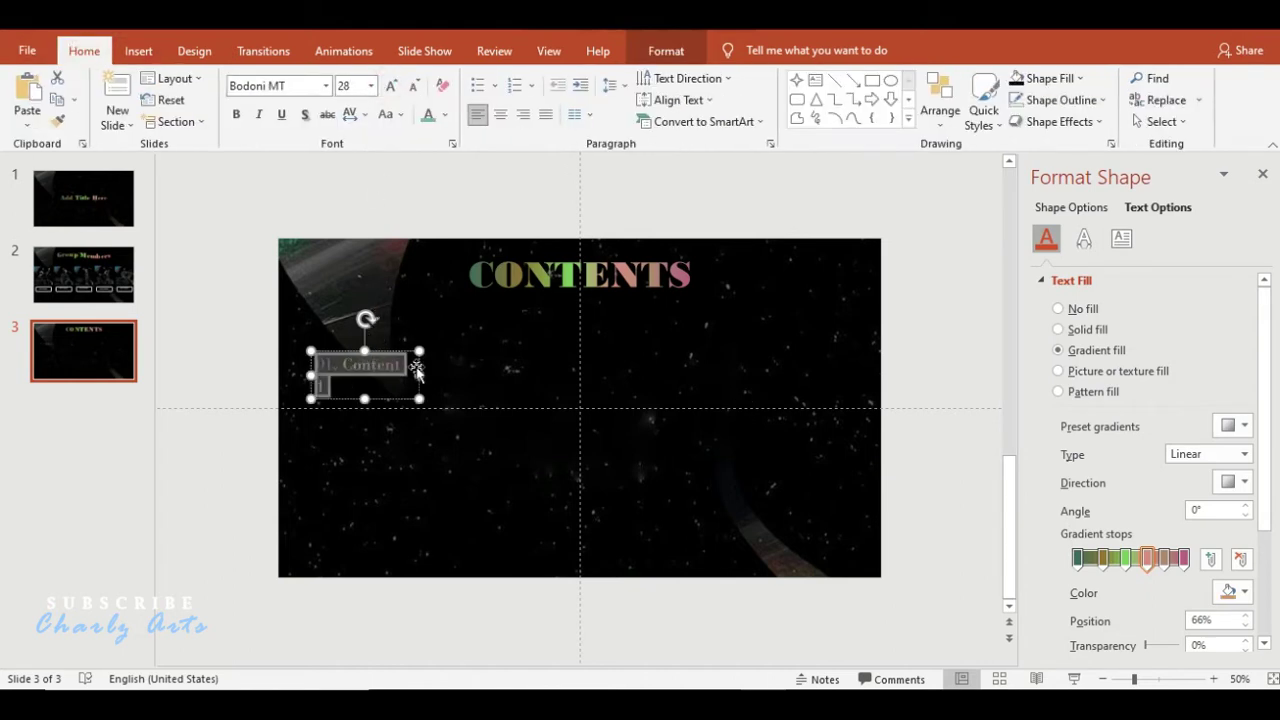
- Widen the box so '01. Content 1' fits one line and colour '01.' white
{"action": "left_click_drag", "start_coordinate": [420, 376], "coordinate": [447, 376]}
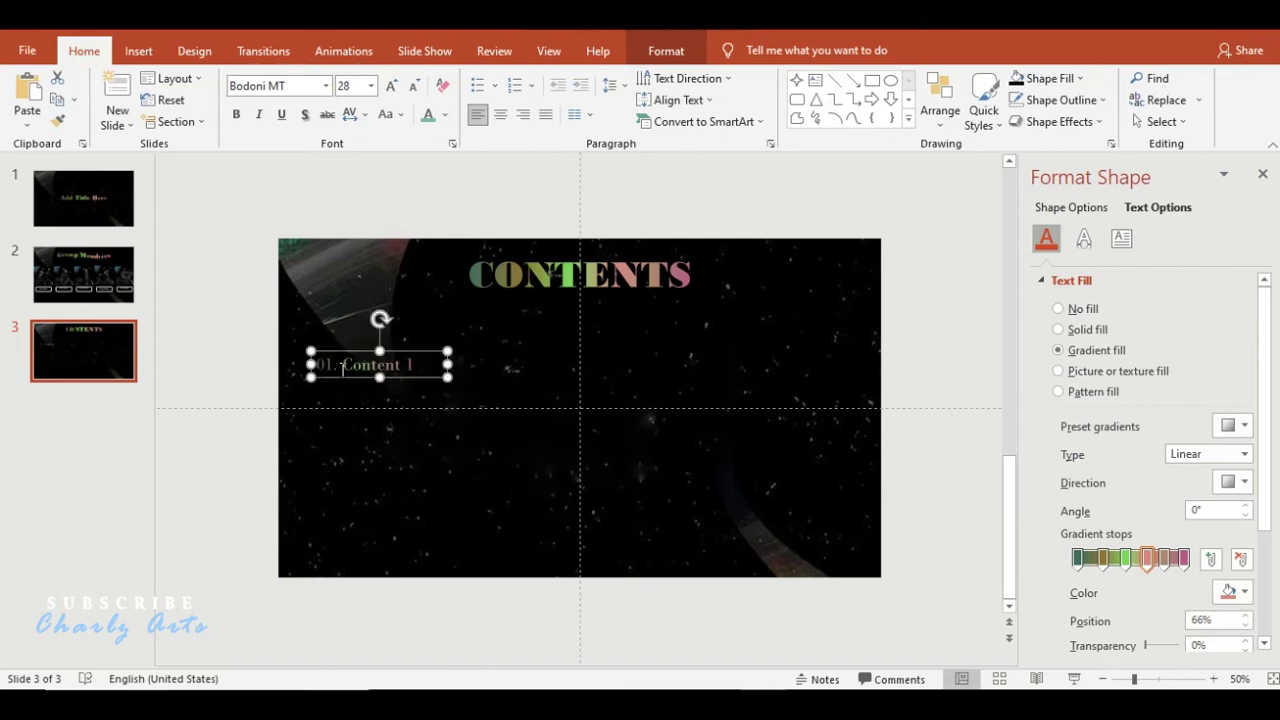
{"action": "left_click_drag", "start_coordinate": [340, 366], "coordinate": [312, 366]}
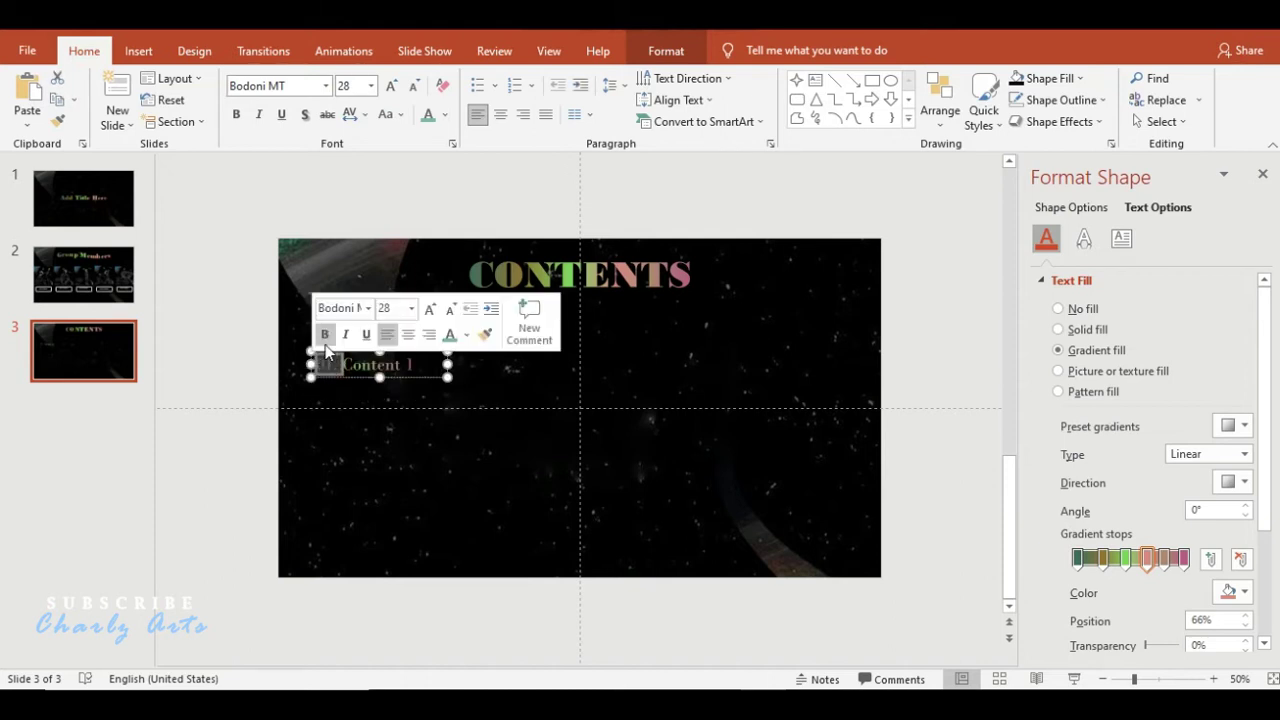
{"action": "left_click", "coordinate": [470, 334]}
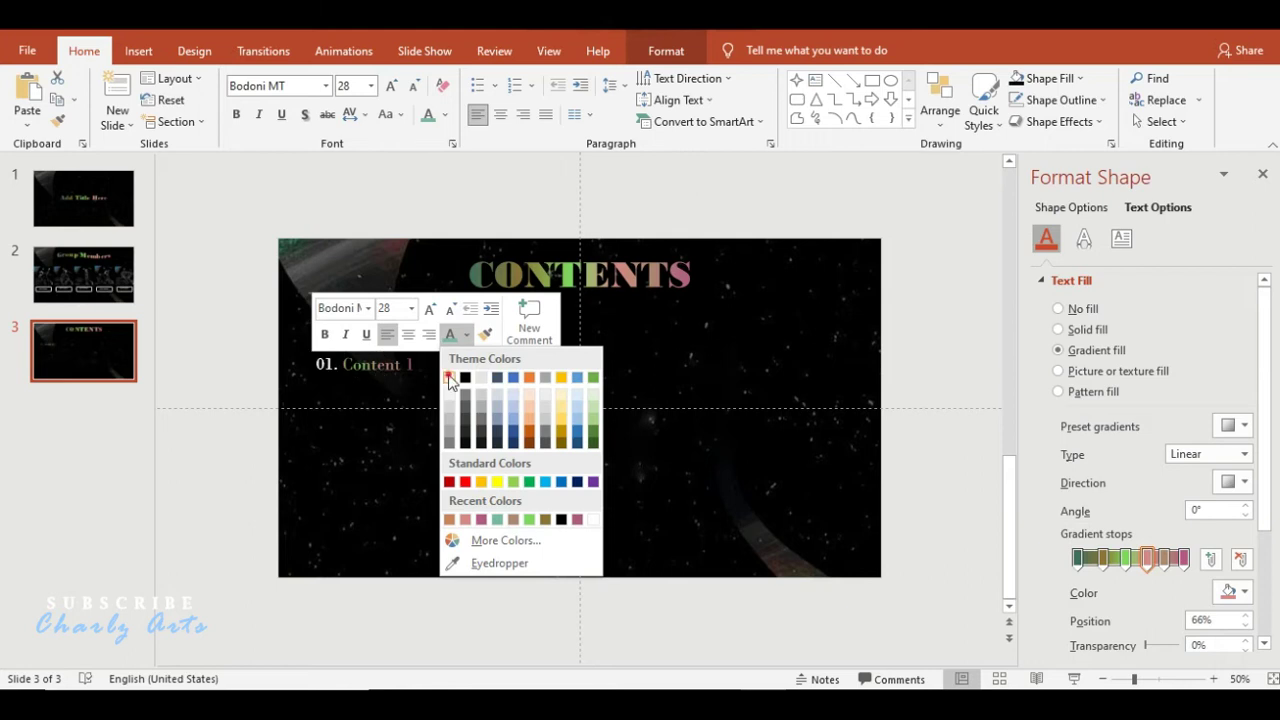
{"action": "left_click", "coordinate": [449, 374]}
{"action": "left_click", "coordinate": [405, 366]}
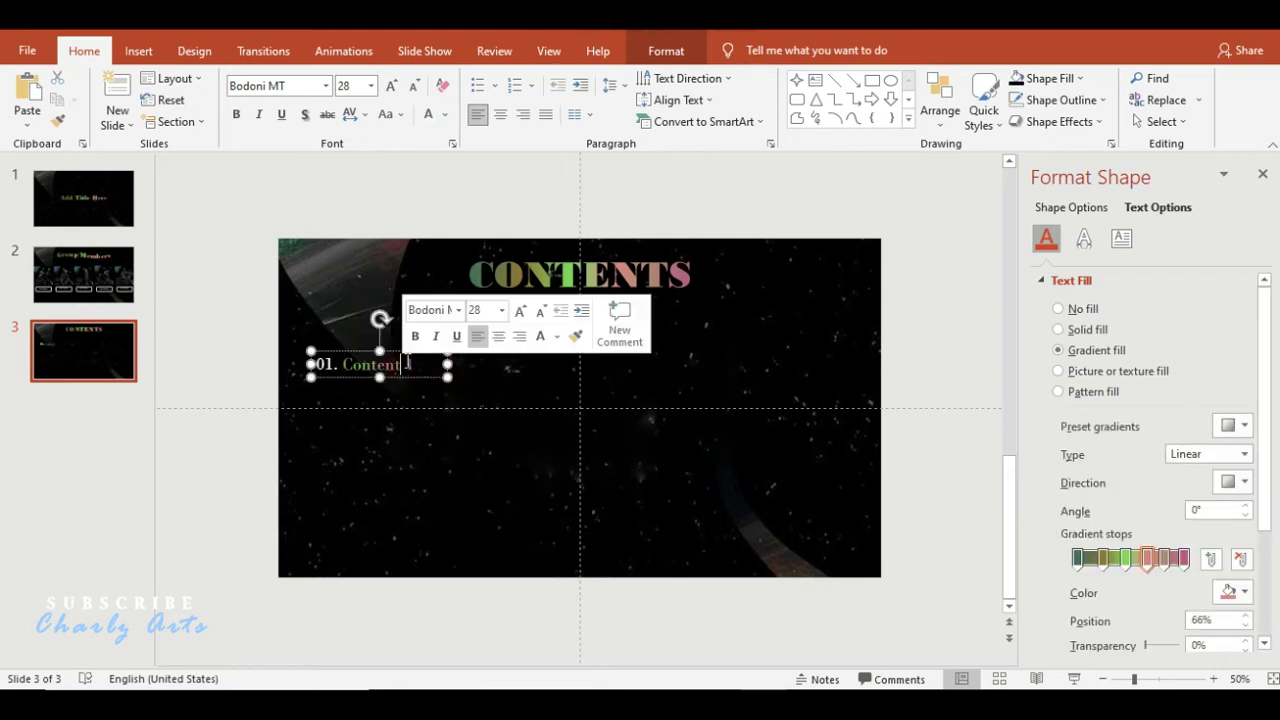
- Position the 01. Content 1 box and make a copy renumbered 02
{"action": "left_click", "coordinate": [364, 349]}
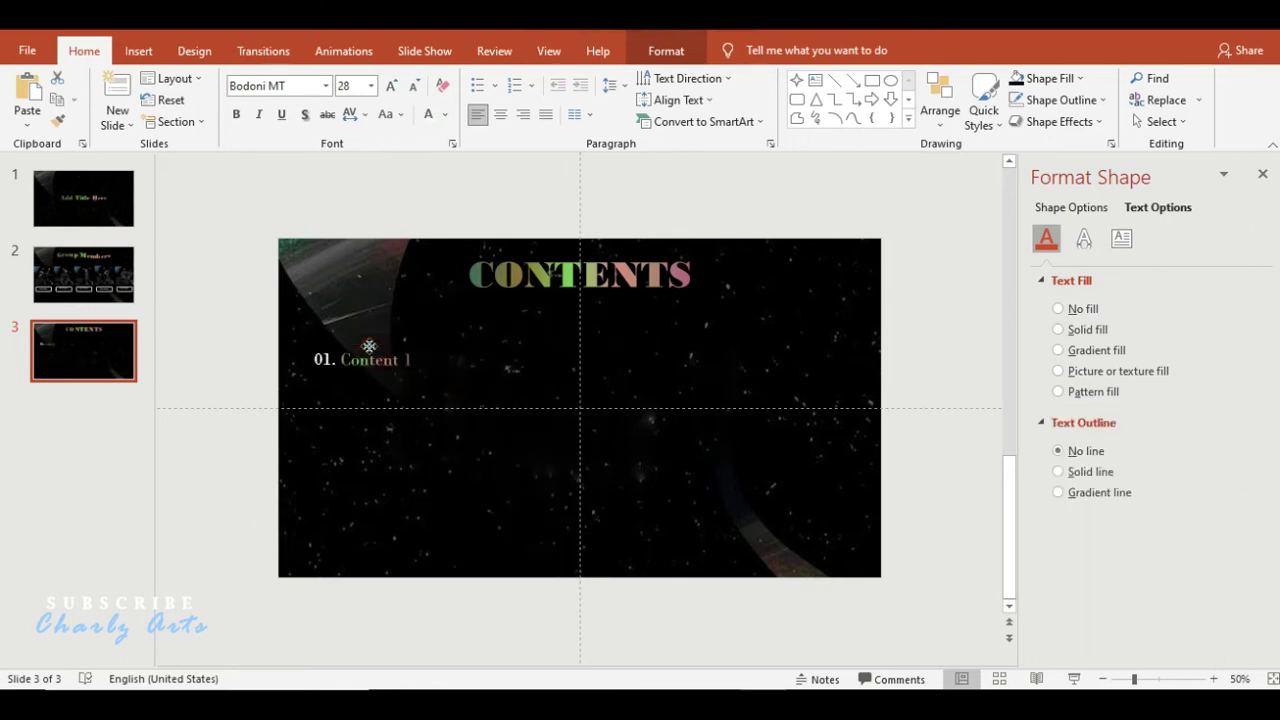
{"action": "left_click_drag", "start_coordinate": [364, 349], "coordinate": [366, 343]}
{"action": "left_click_drag", "start_coordinate": [366, 343], "coordinate": [592, 348]}
{"action": "key", "text": "ctrl+c"}
{"action": "key", "text": "ctrl+v"}
{"action": "double_click", "coordinate": [532, 362]}
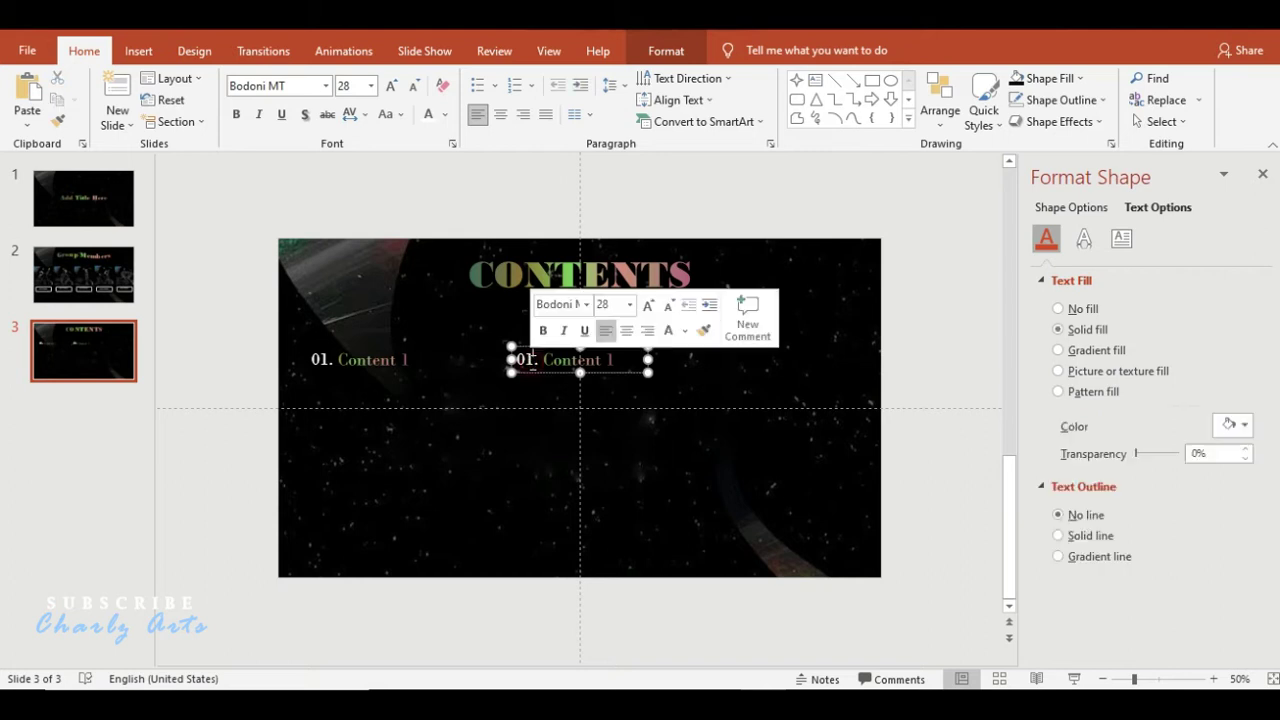
{"action": "type", "text": "02"}
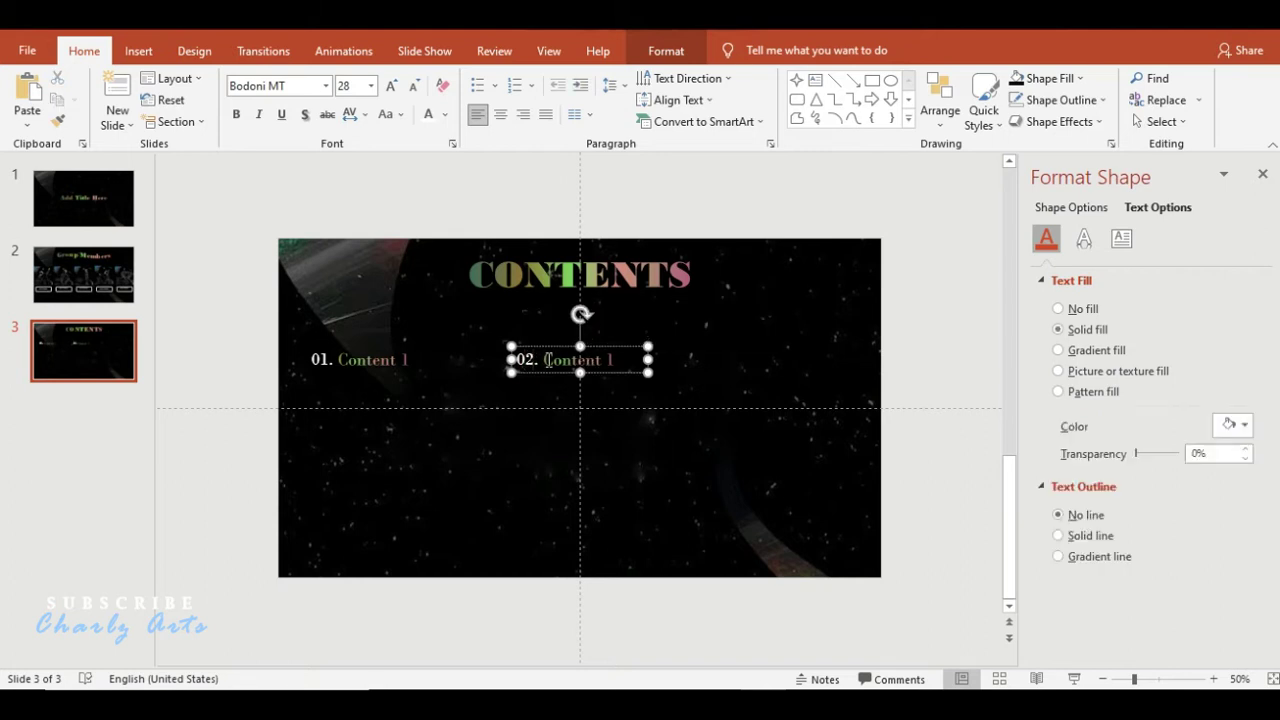
{"action": "left_click", "coordinate": [559, 347]}
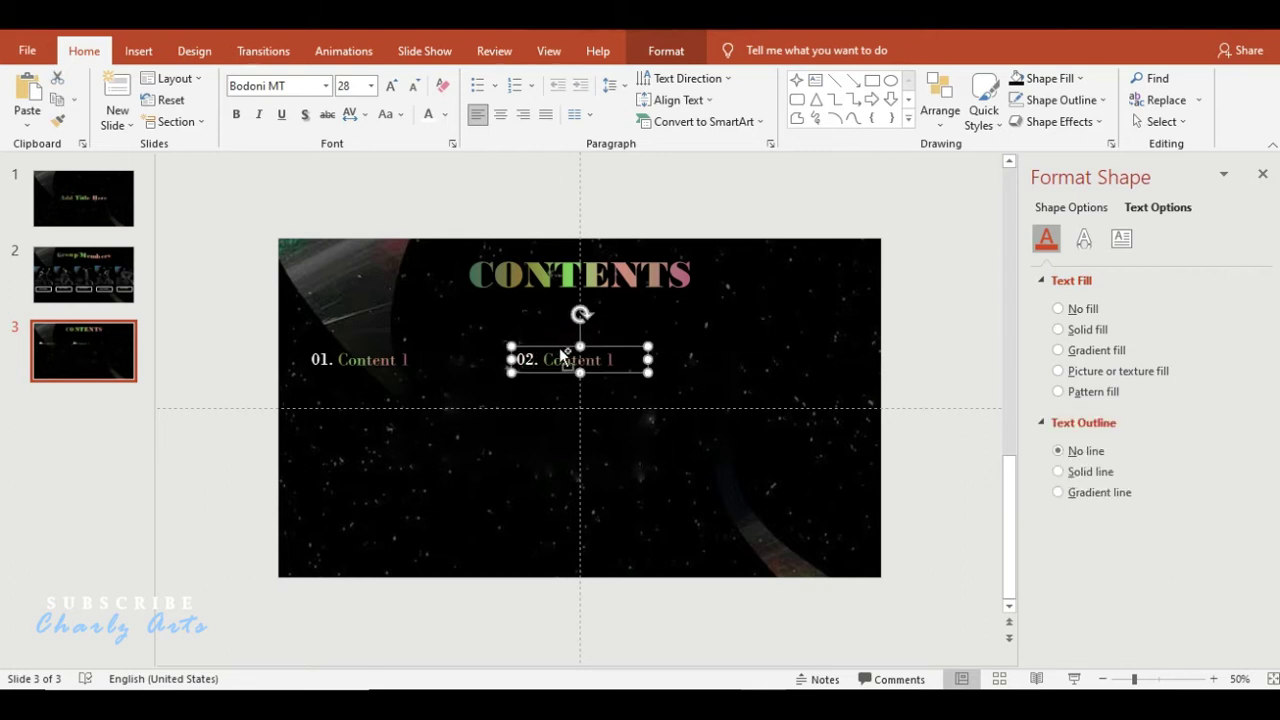
- Duplicate the 02 item, align it at the right, and renumber it 03
{"action": "key", "text": "ctrl+c"}
{"action": "key", "text": "ctrl+v"}
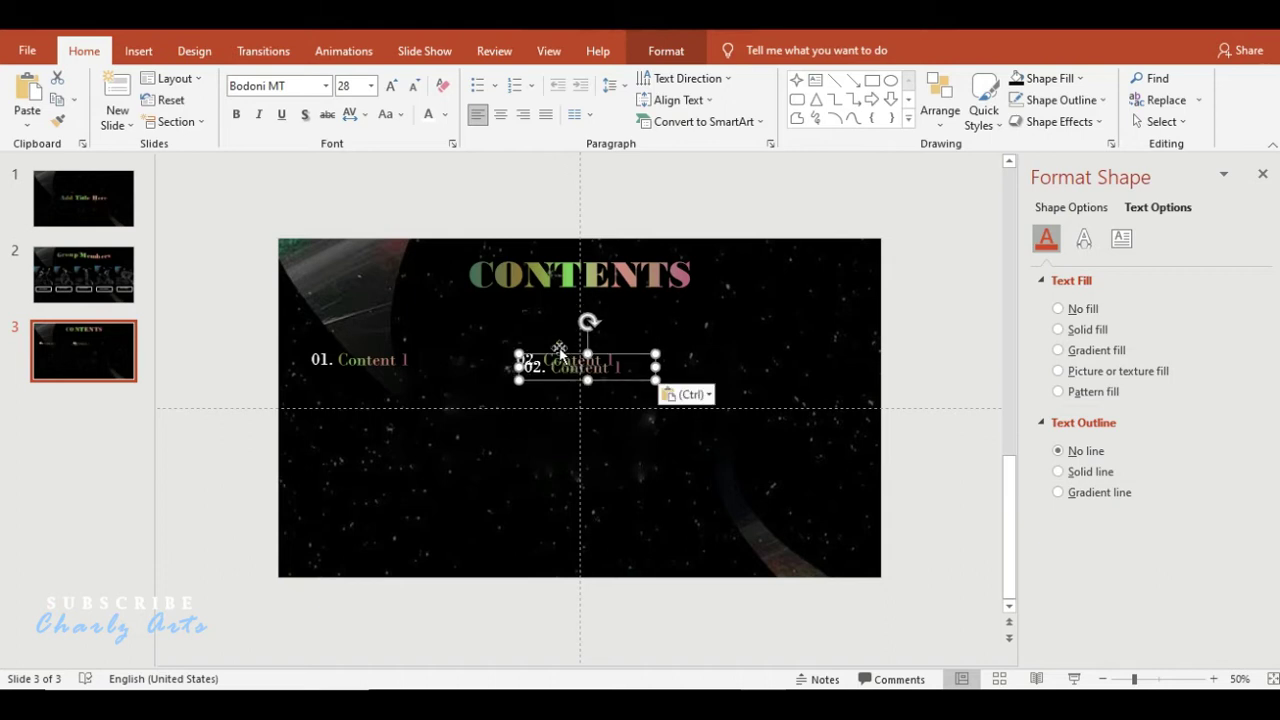
{"action": "left_click_drag", "start_coordinate": [596, 354], "coordinate": [812, 351]}
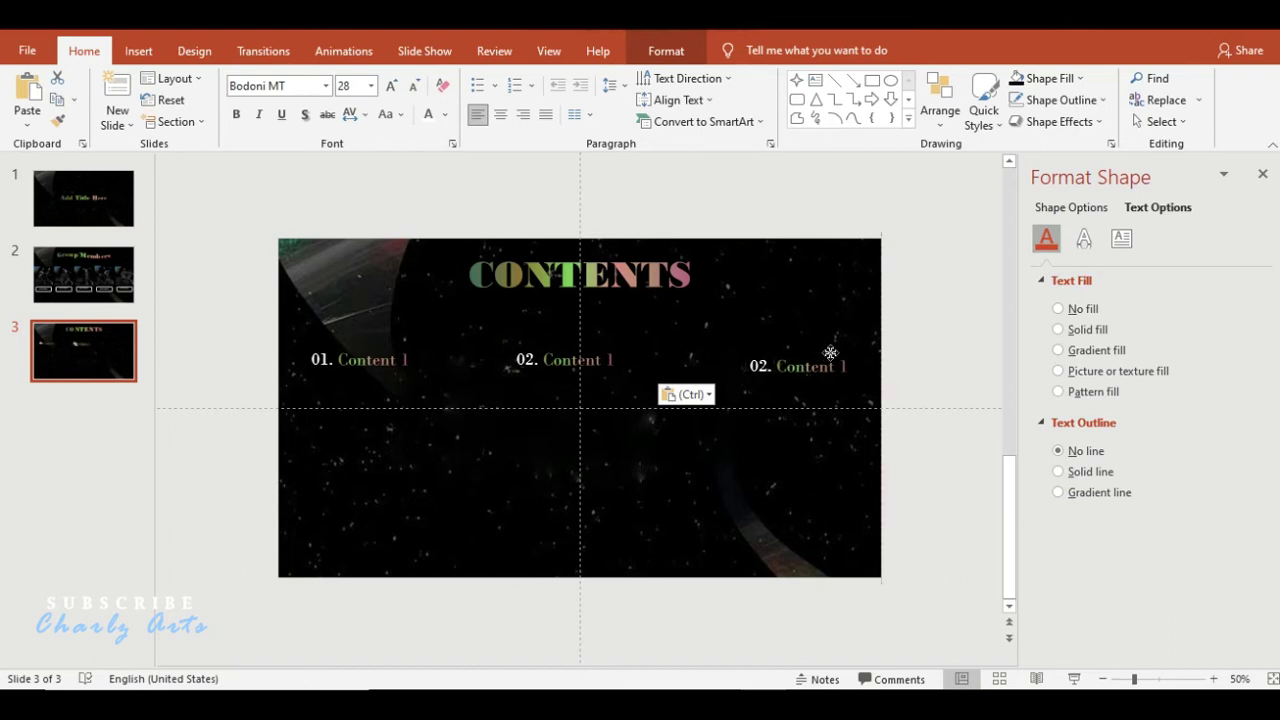
{"action": "left_click_drag", "start_coordinate": [818, 352], "coordinate": [815, 354]}
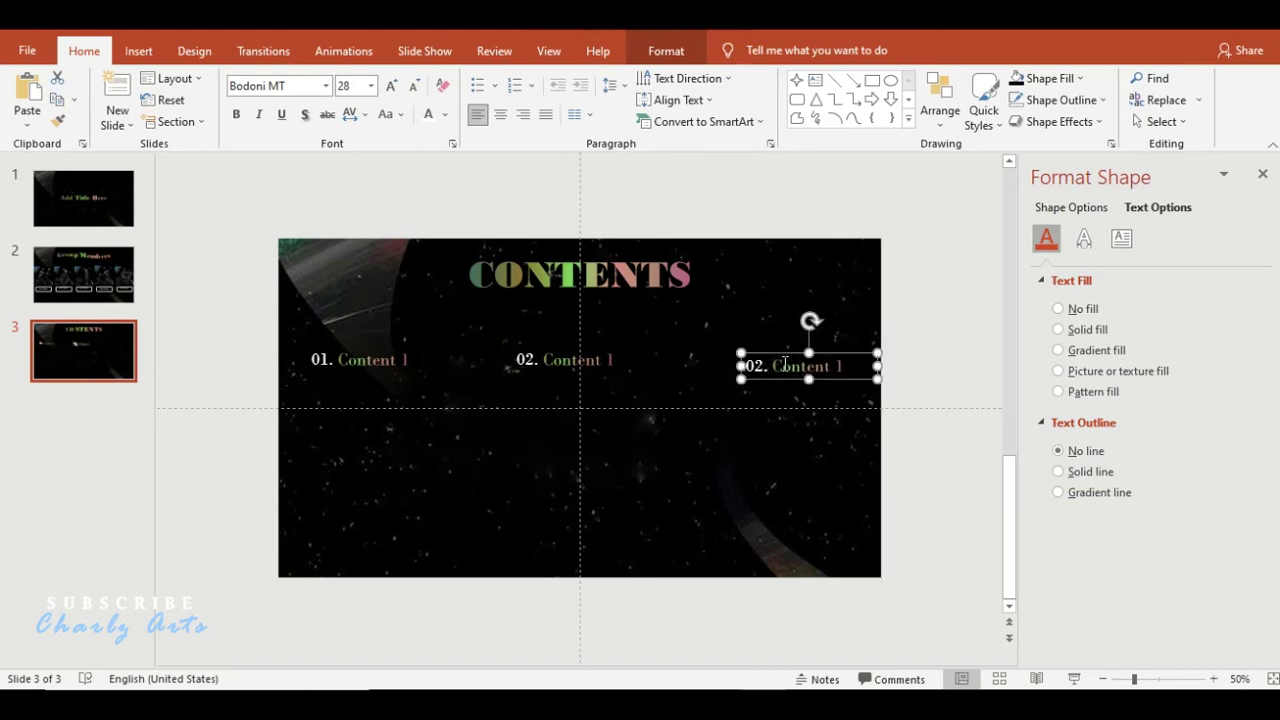
{"action": "left_click", "coordinate": [764, 369]}
{"action": "key", "text": "BackSpace"}
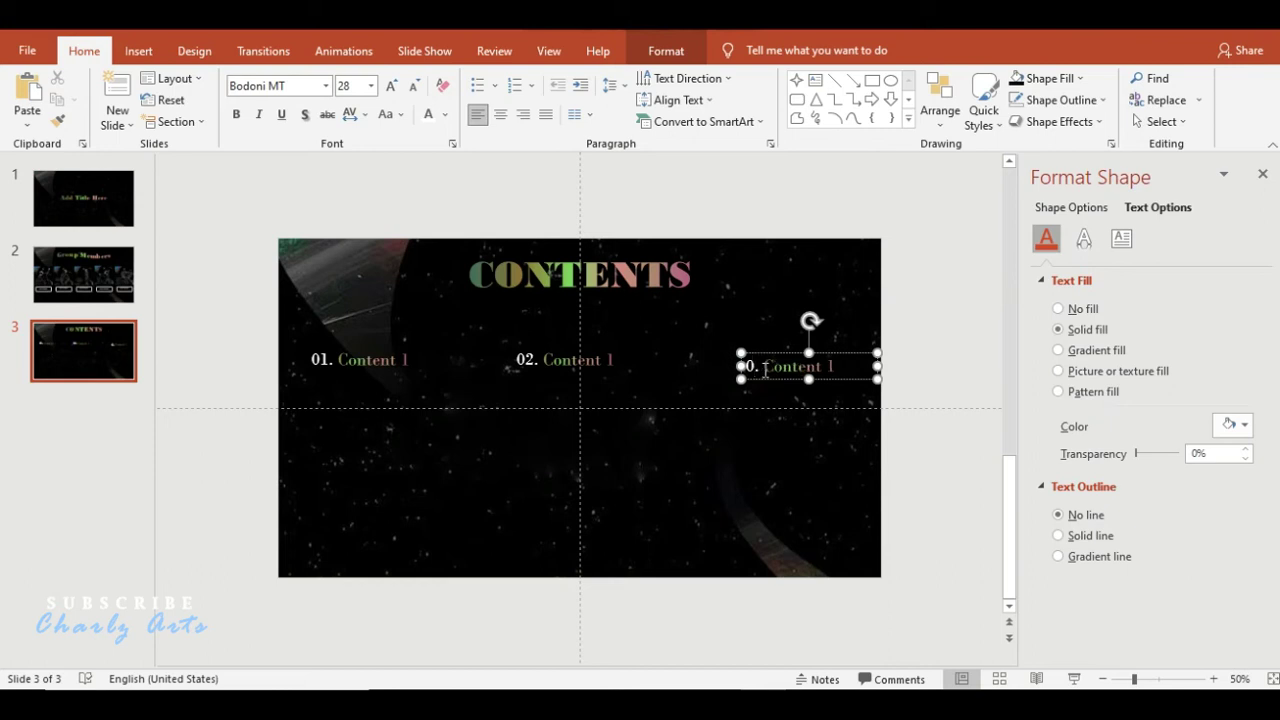
{"action": "type", "text": "3"}
{"action": "left_click", "coordinate": [921, 379]}
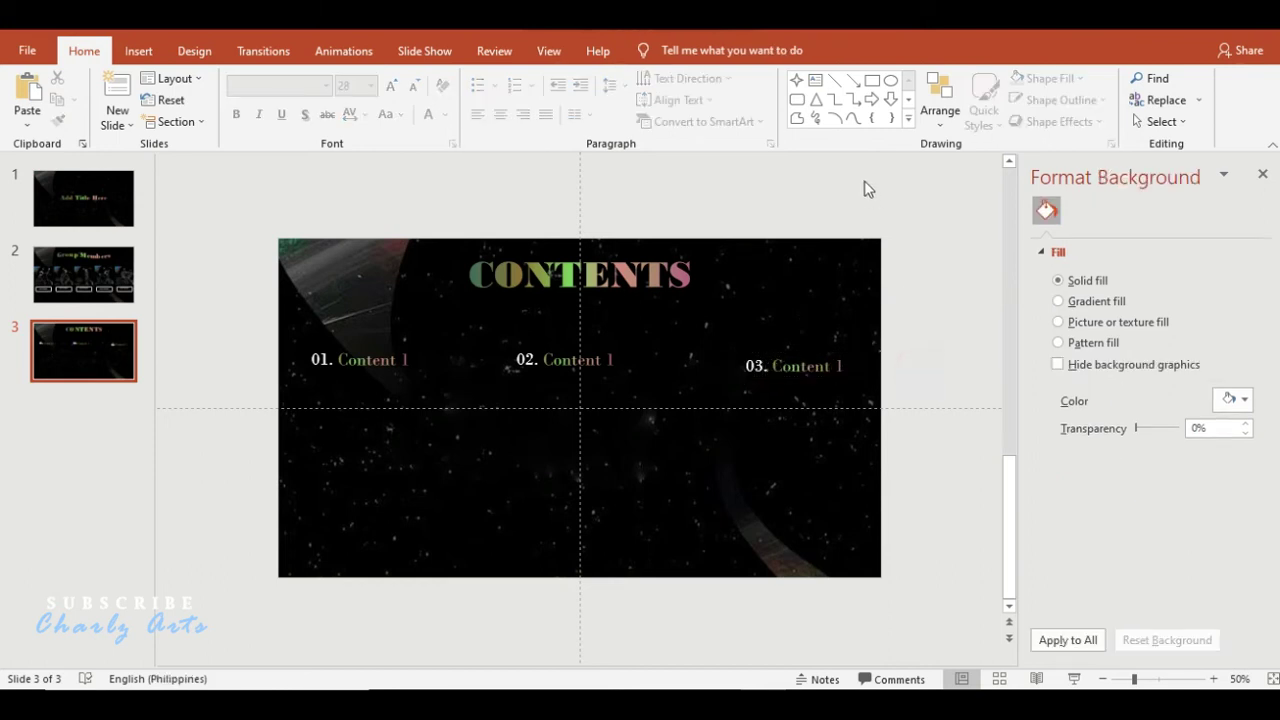
- Draw a box under 01. Content 1, give it a white outline, and stretch it taller
{"action": "left_click", "coordinate": [817, 82]}
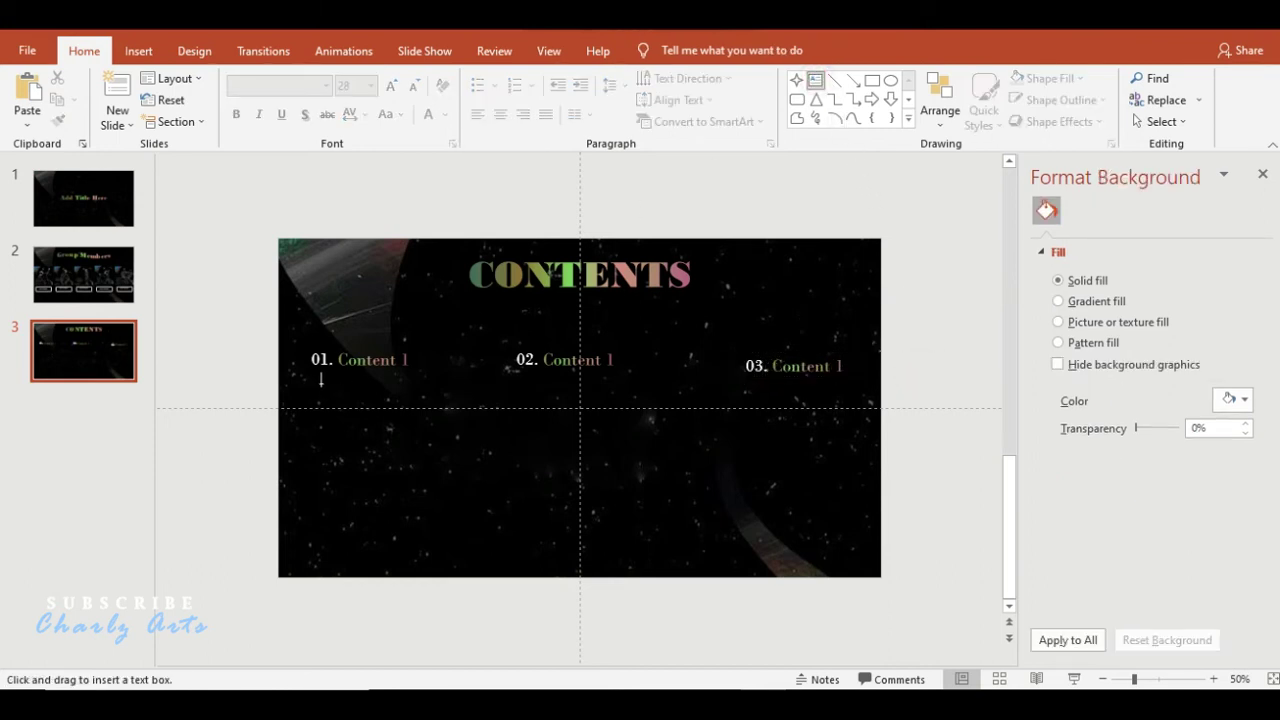
{"action": "left_click_drag", "start_coordinate": [429, 459], "coordinate": [431, 479]}
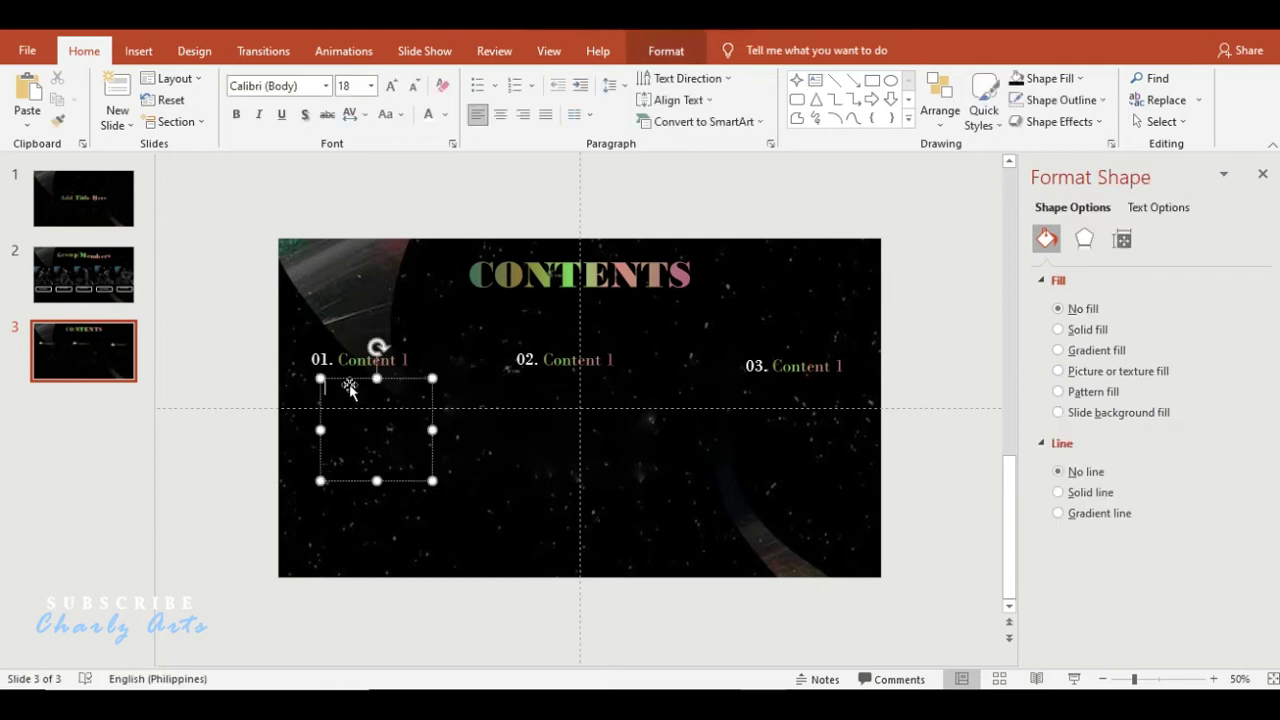
{"action": "left_click_drag", "start_coordinate": [349, 378], "coordinate": [333, 380]}
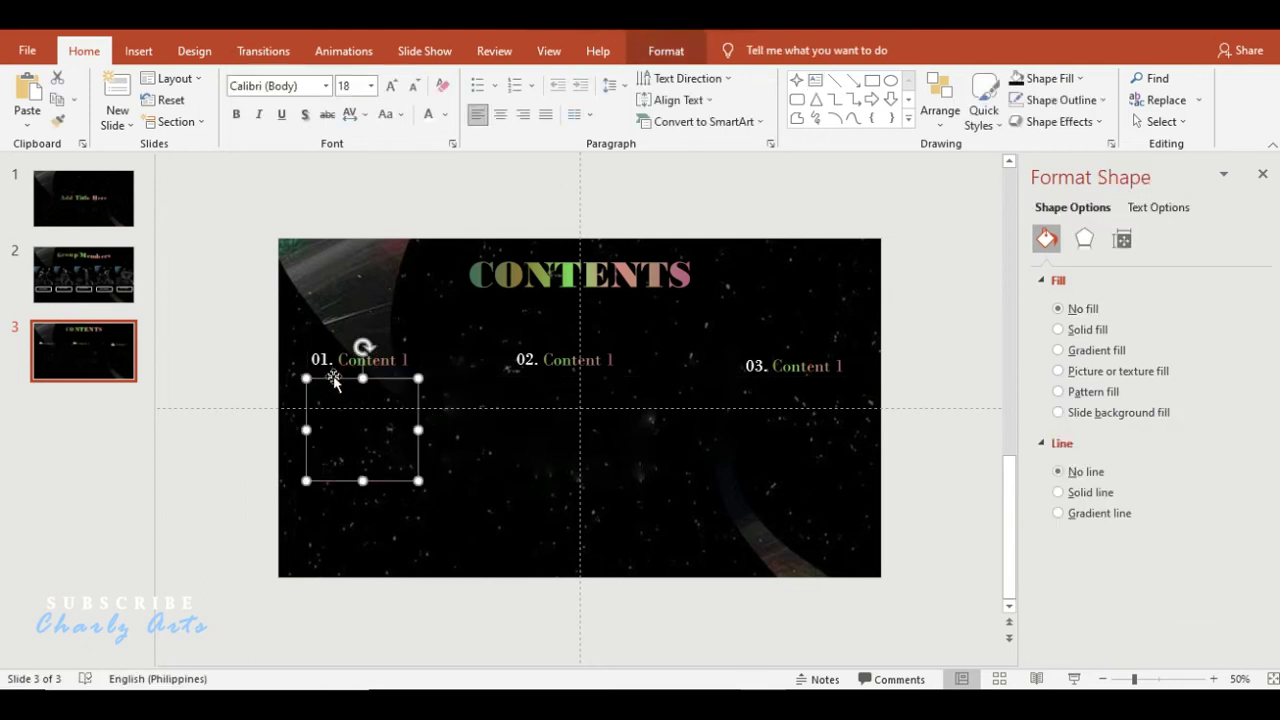
{"action": "left_click_drag", "start_coordinate": [361, 479], "coordinate": [363, 503]}
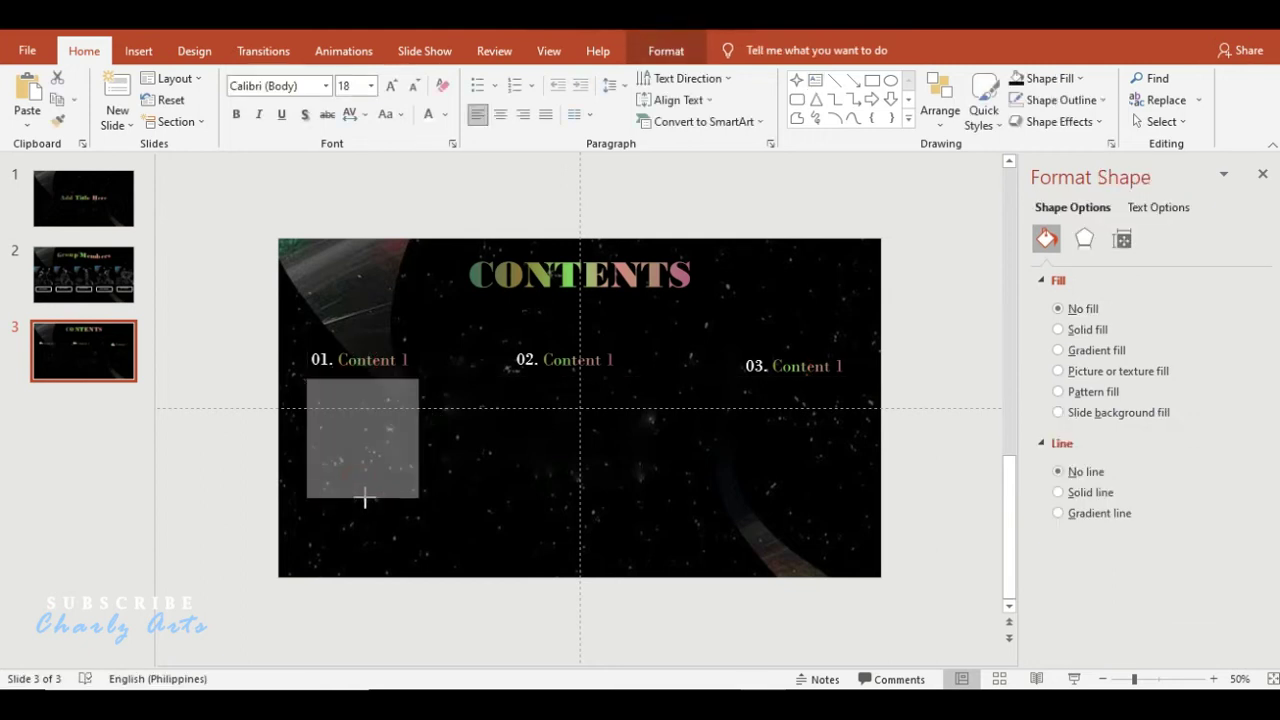
{"action": "left_click", "coordinate": [662, 55]}
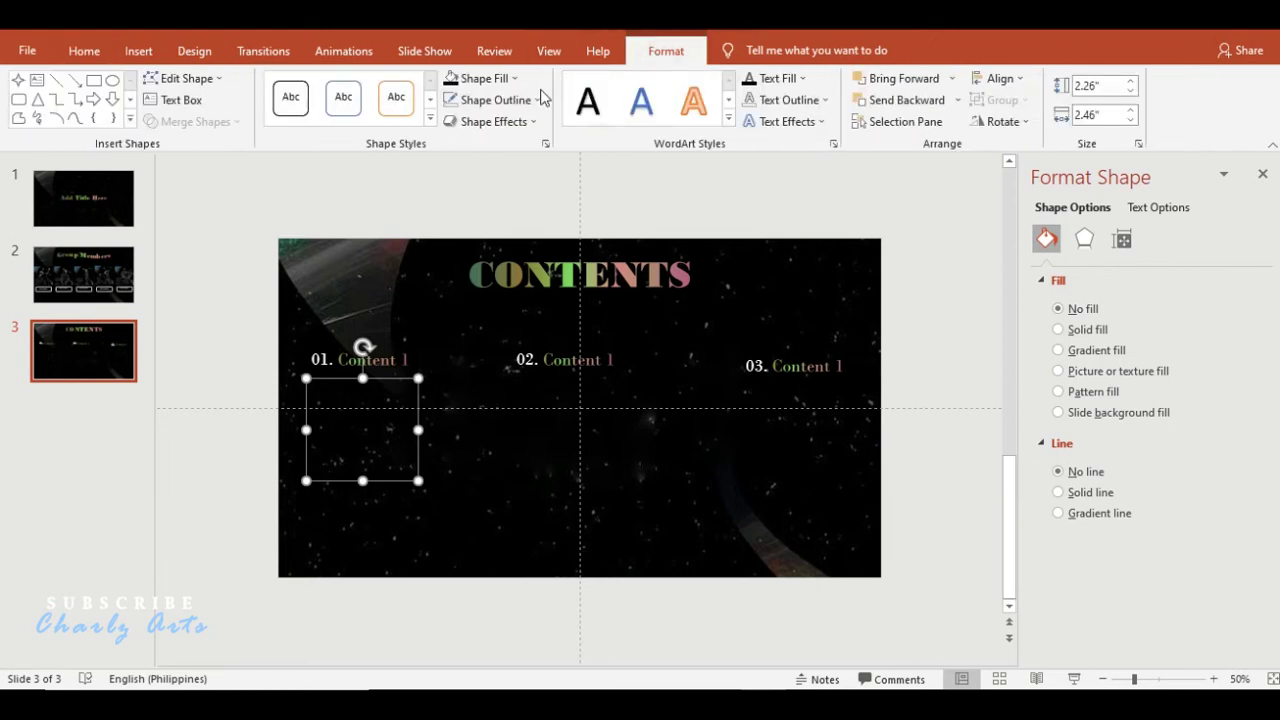
{"action": "left_click", "coordinate": [523, 99]}
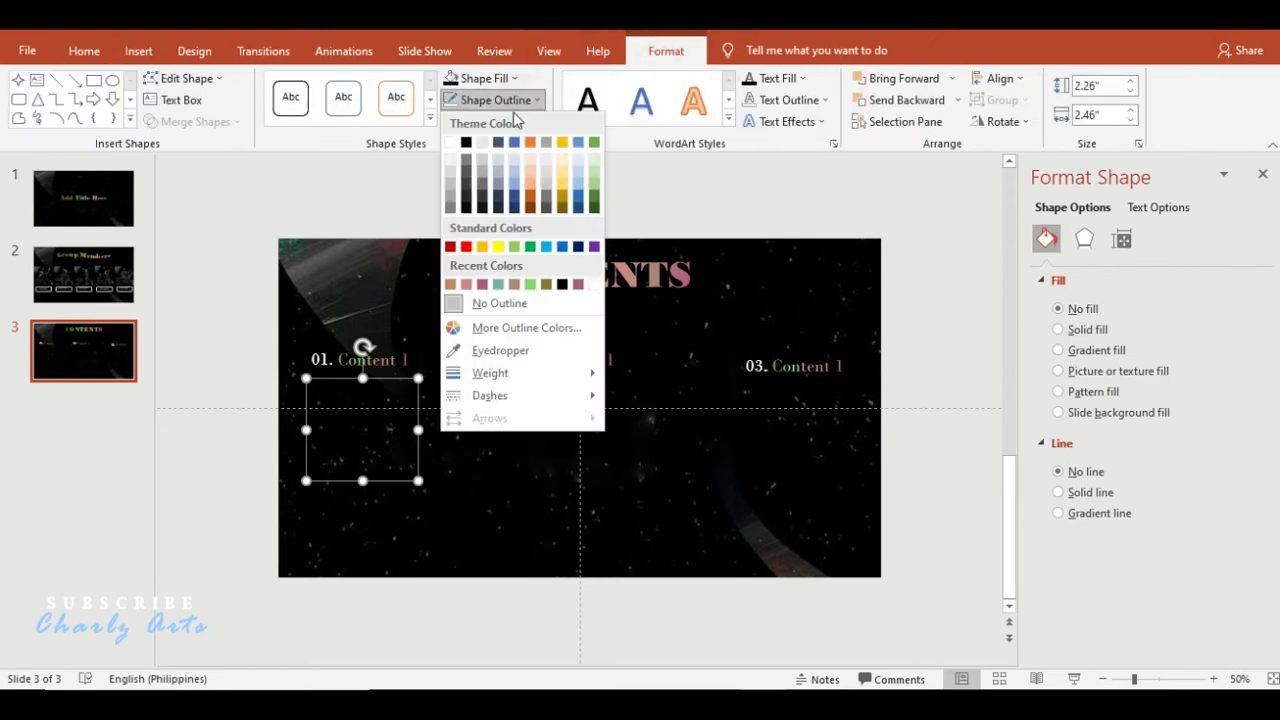
{"action": "left_click", "coordinate": [451, 144]}
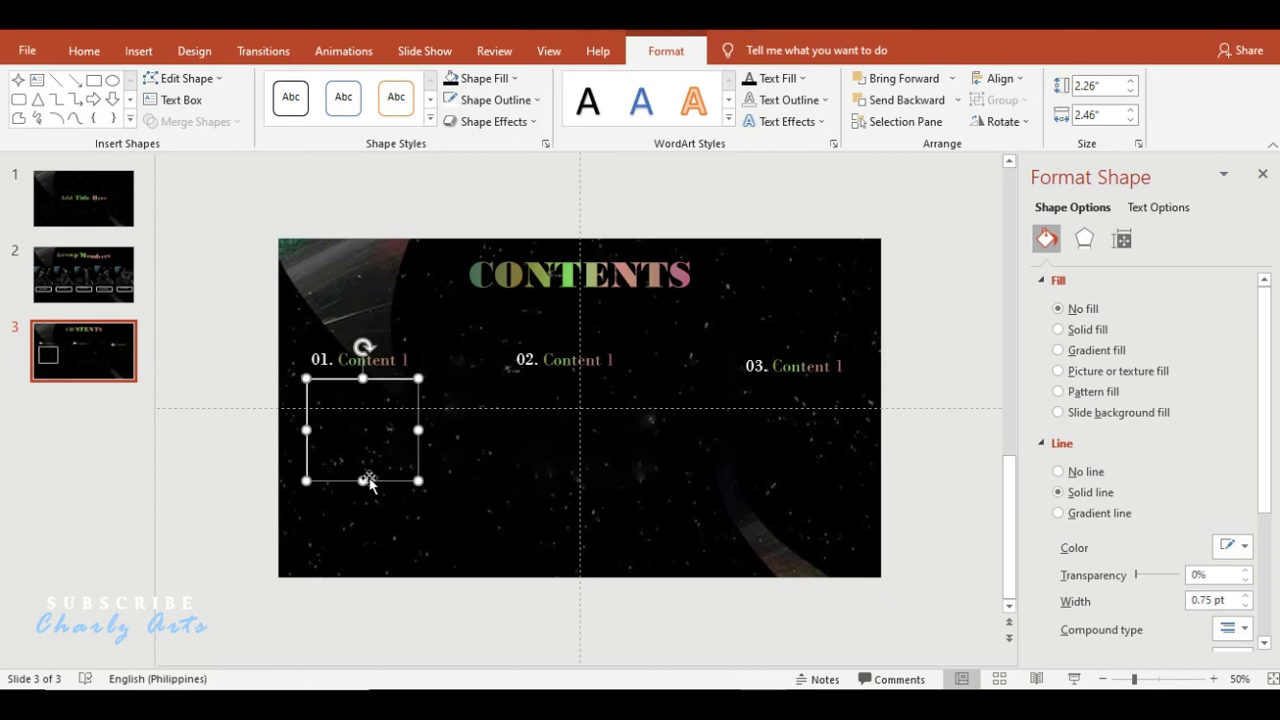
{"action": "left_click_drag", "start_coordinate": [366, 482], "coordinate": [367, 531]}
{"action": "left_click_drag", "start_coordinate": [362, 482], "coordinate": [366, 557]}
- Paste two copies of the outlined box and line them up under 02 and 03
{"action": "key", "text": "ctrl+v"}
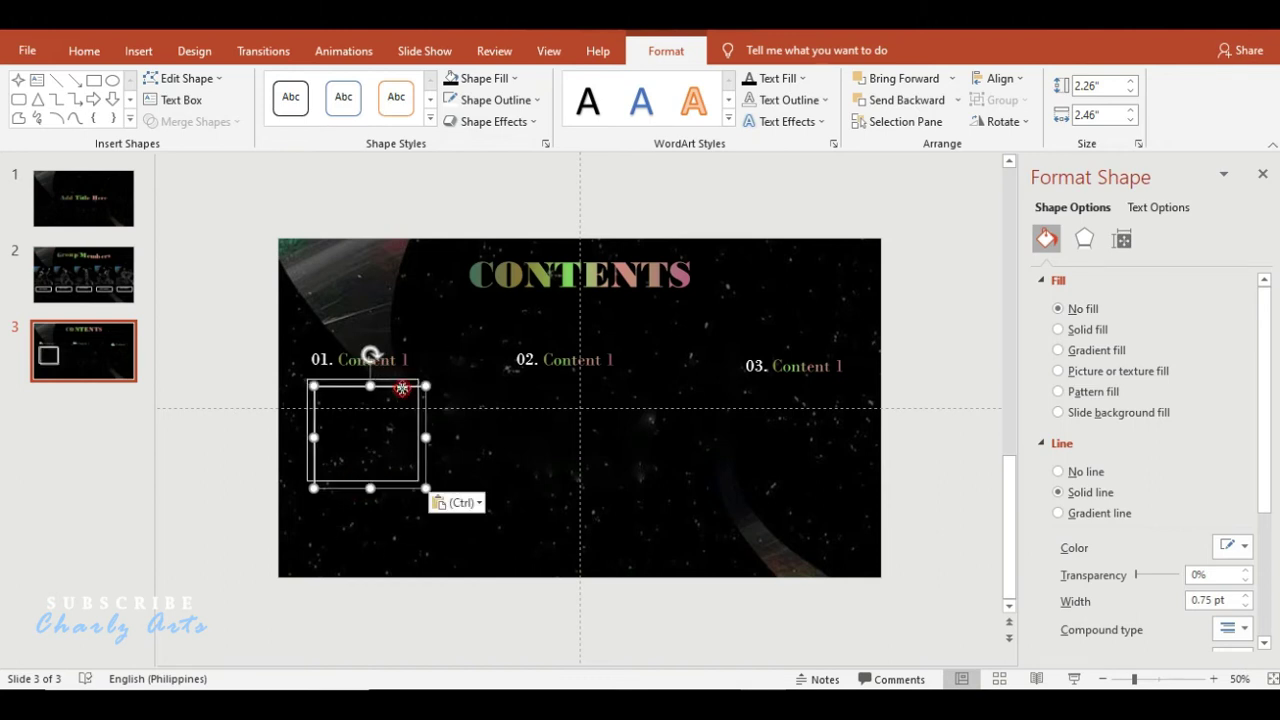
{"action": "left_click_drag", "start_coordinate": [402, 388], "coordinate": [609, 379]}
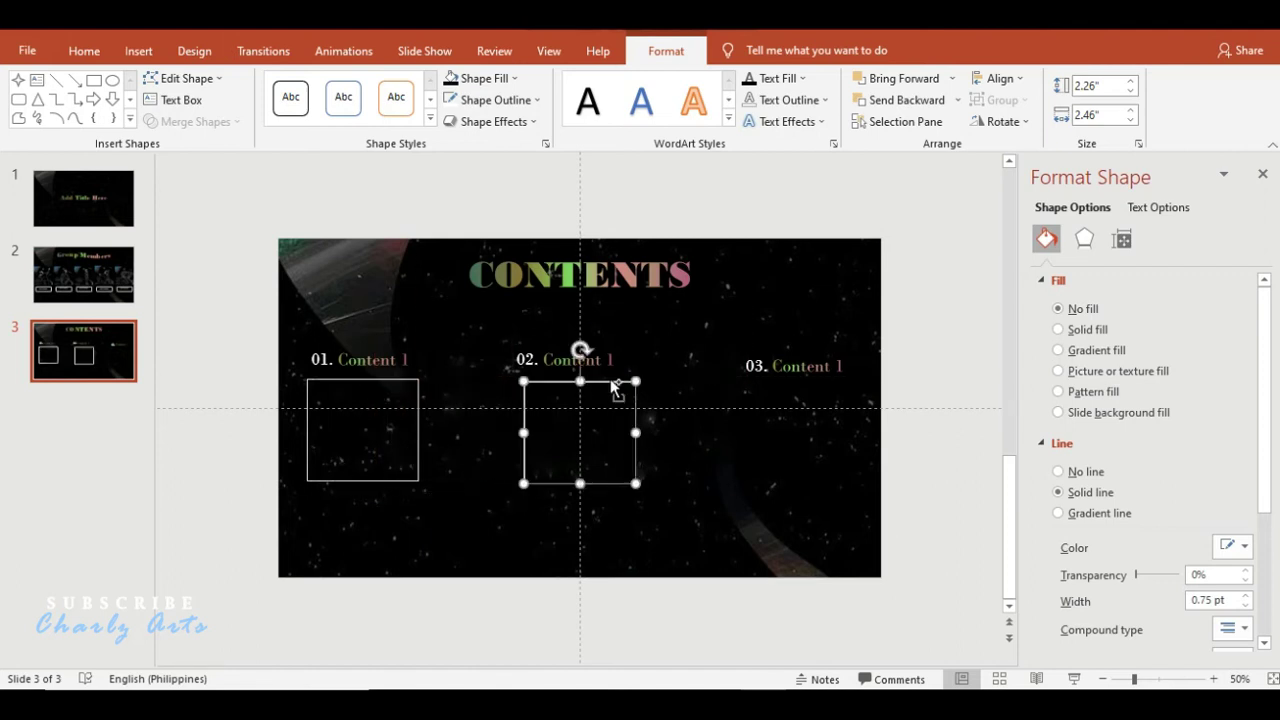
{"action": "key", "text": "ctrl+v"}
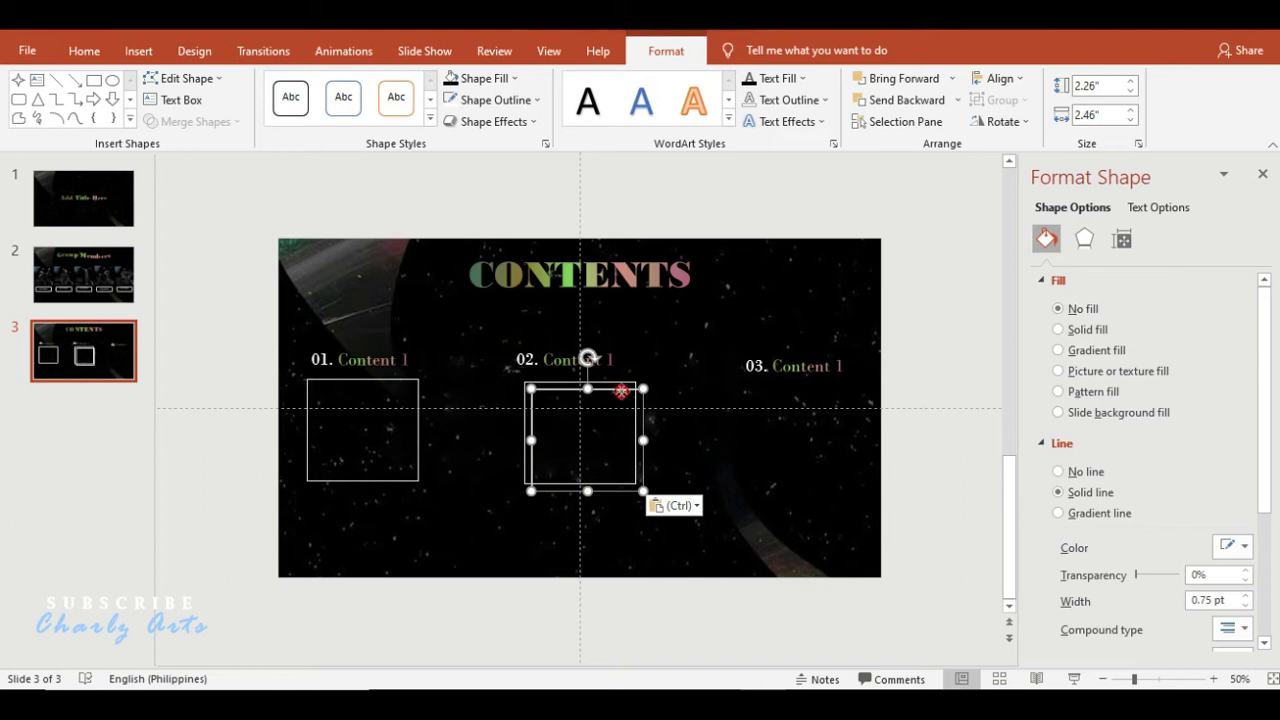
{"action": "left_click_drag", "start_coordinate": [621, 391], "coordinate": [833, 389]}
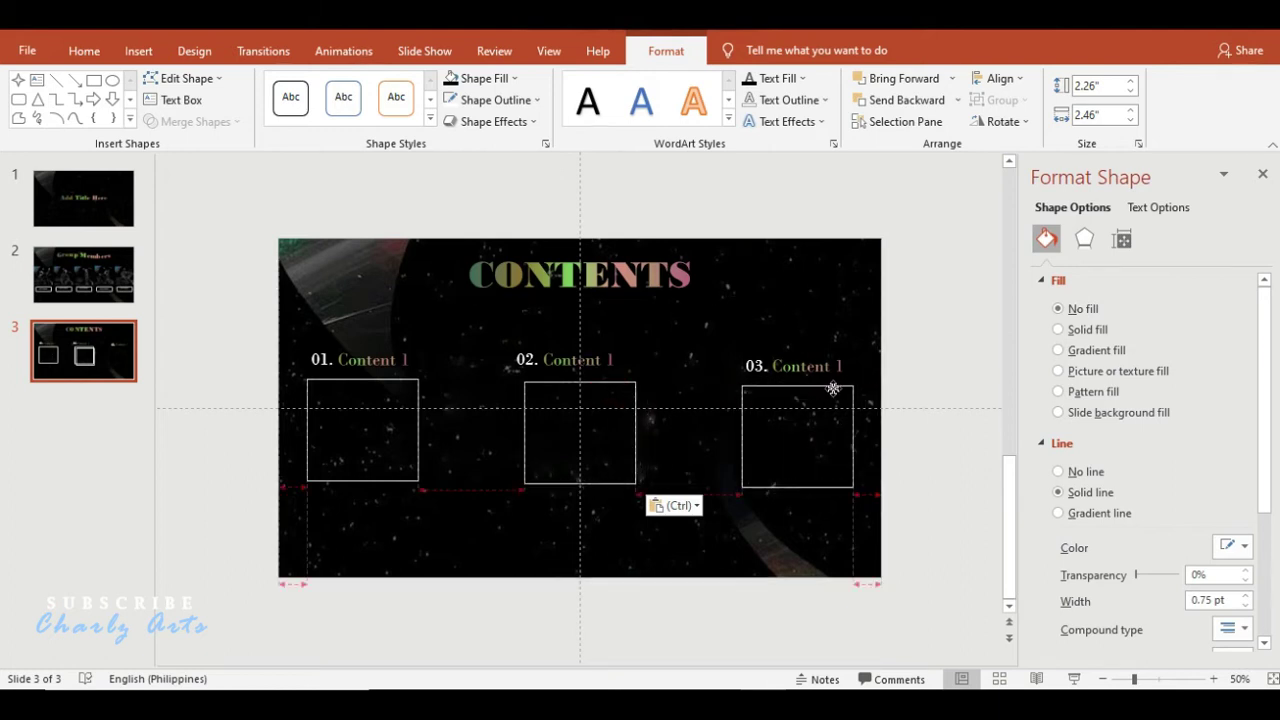
{"action": "left_click_drag", "start_coordinate": [833, 389], "coordinate": [836, 388]}
{"action": "left_click", "coordinate": [224, 484]}
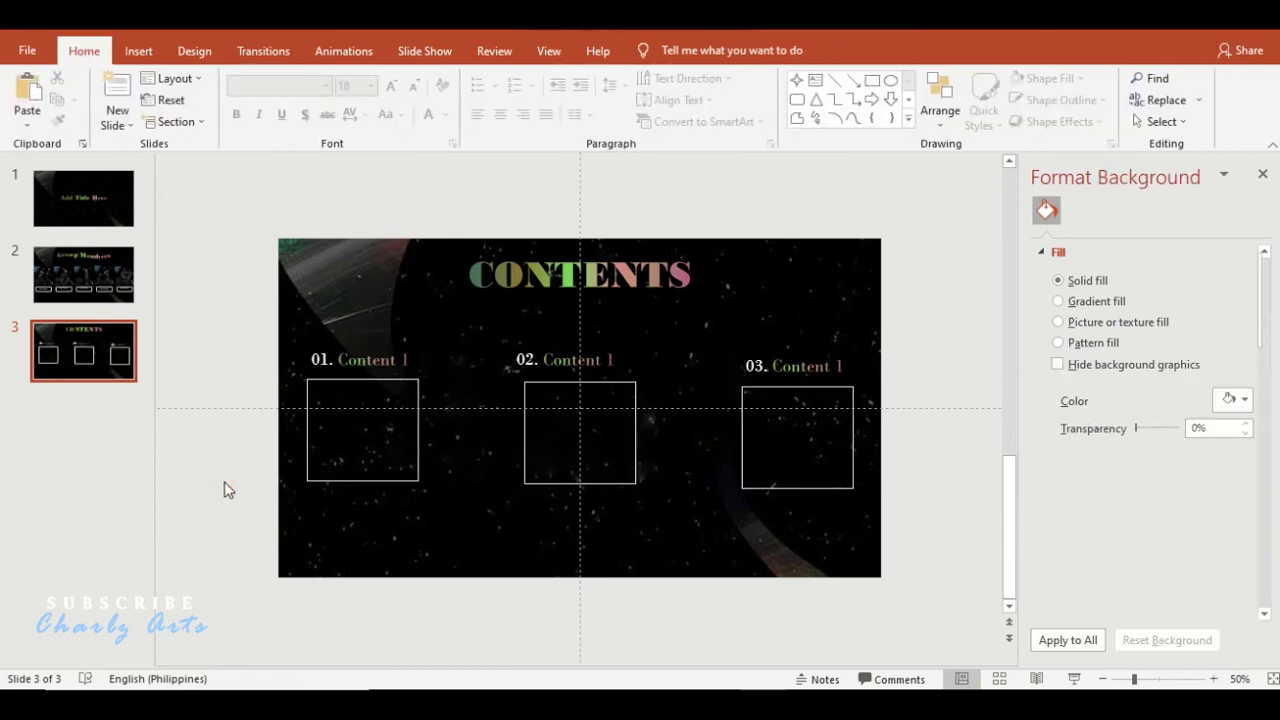
- Paste the title slide as slide 4, retitle it 'Add Text Here' at 54 pt, moved upper right
{"action": "key", "text": "ctrl+v"}
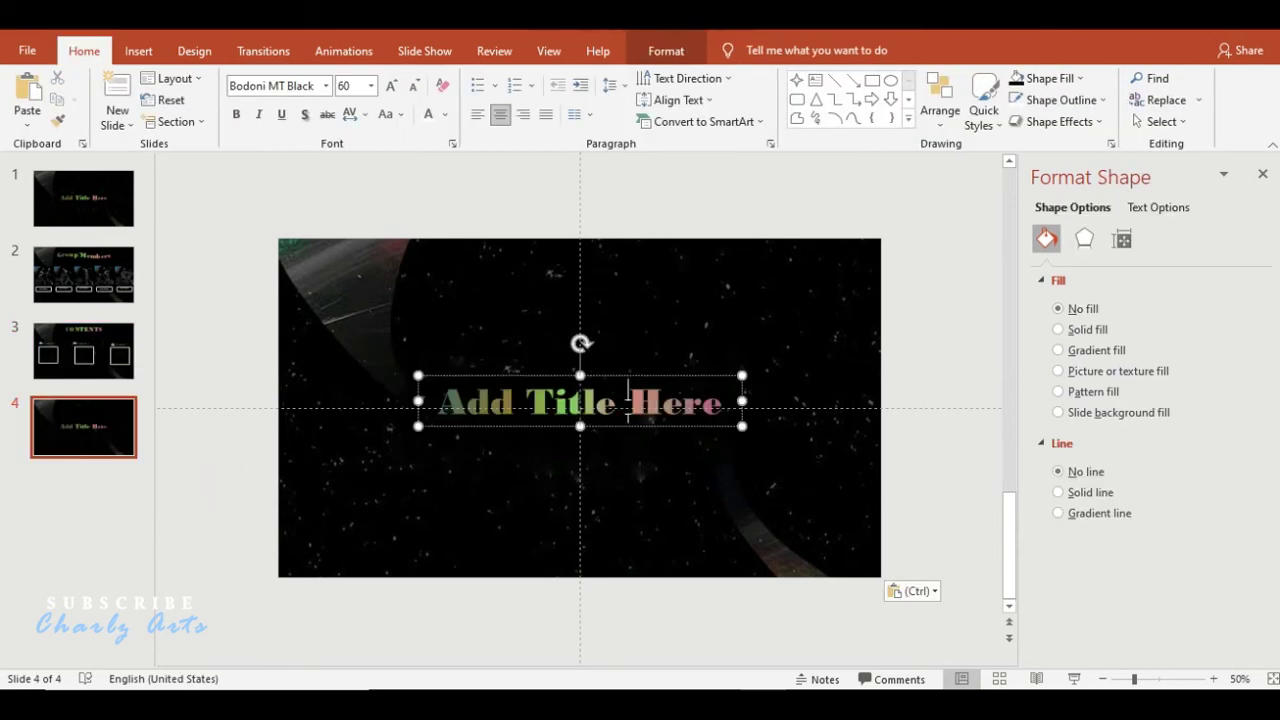
{"action": "left_click", "coordinate": [628, 401]}
{"action": "key", "text": "BackSpace"}
{"action": "key", "text": "BackSpace"}
{"action": "key", "text": "BackSpace"}
{"action": "key", "text": "BackSpace"}
{"action": "key", "text": "BackSpace"}
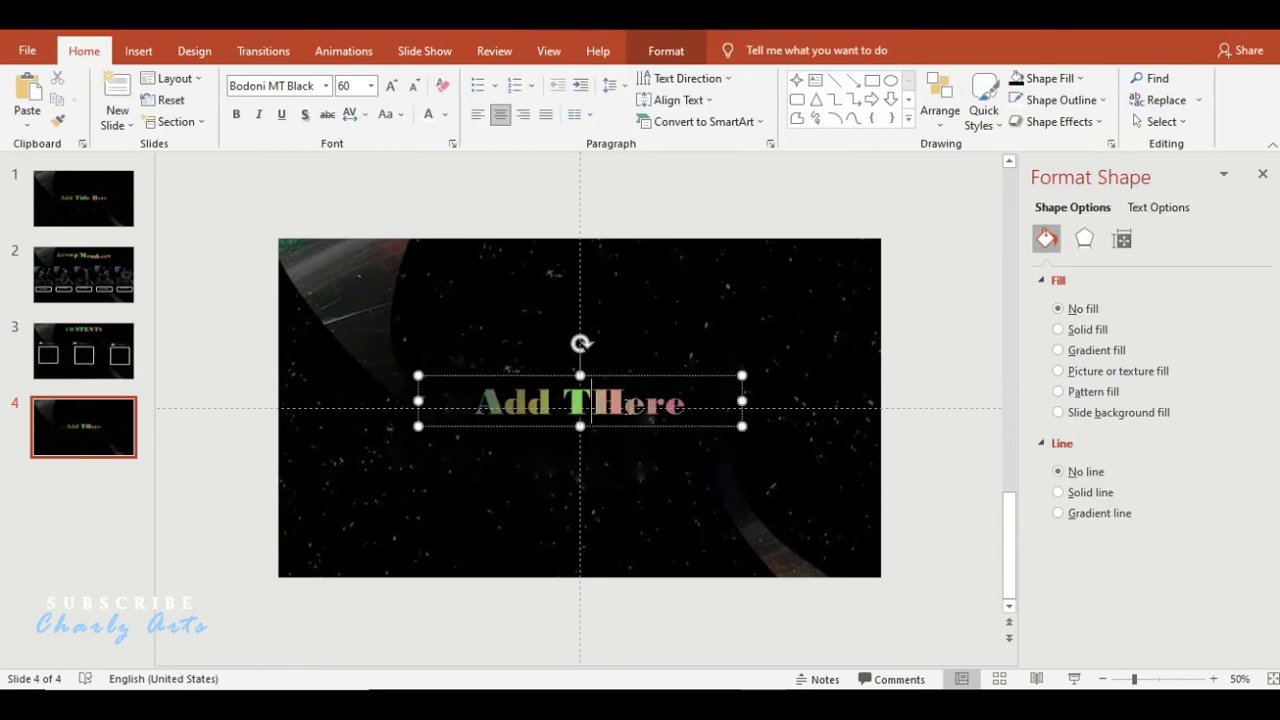
{"action": "type", "text": "ext"}
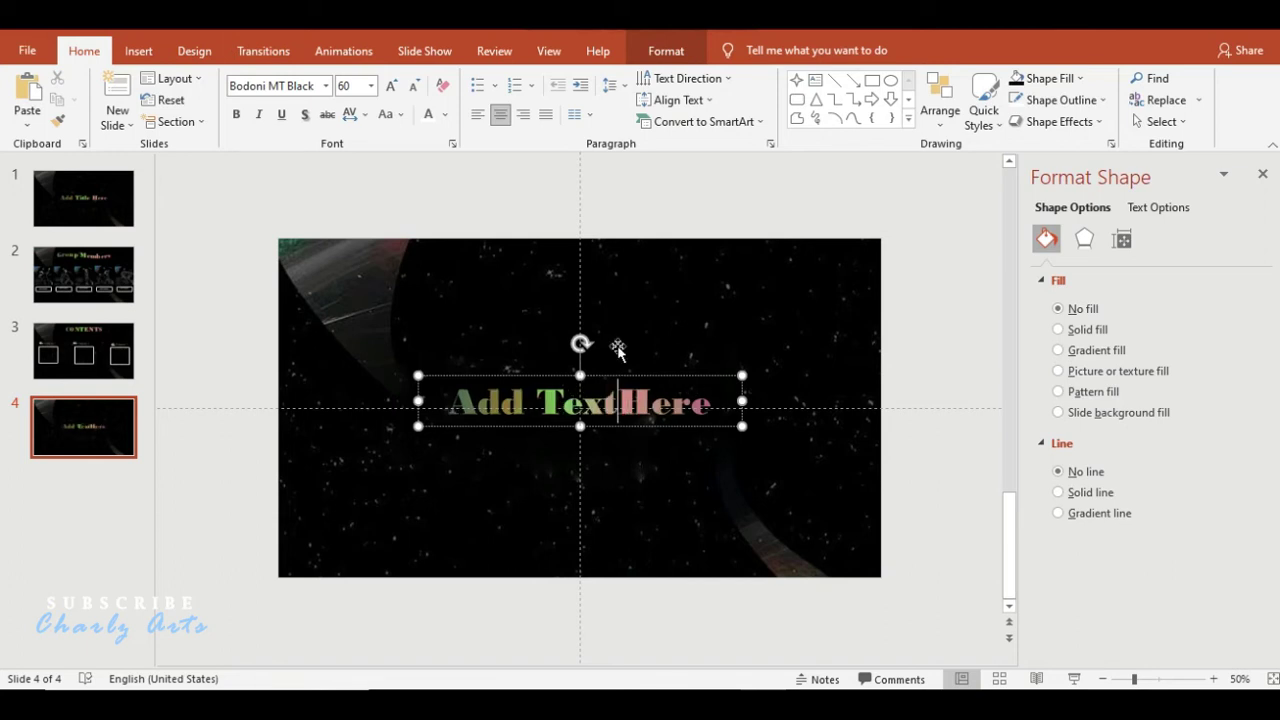
{"action": "key", "text": "ctrl+a"}
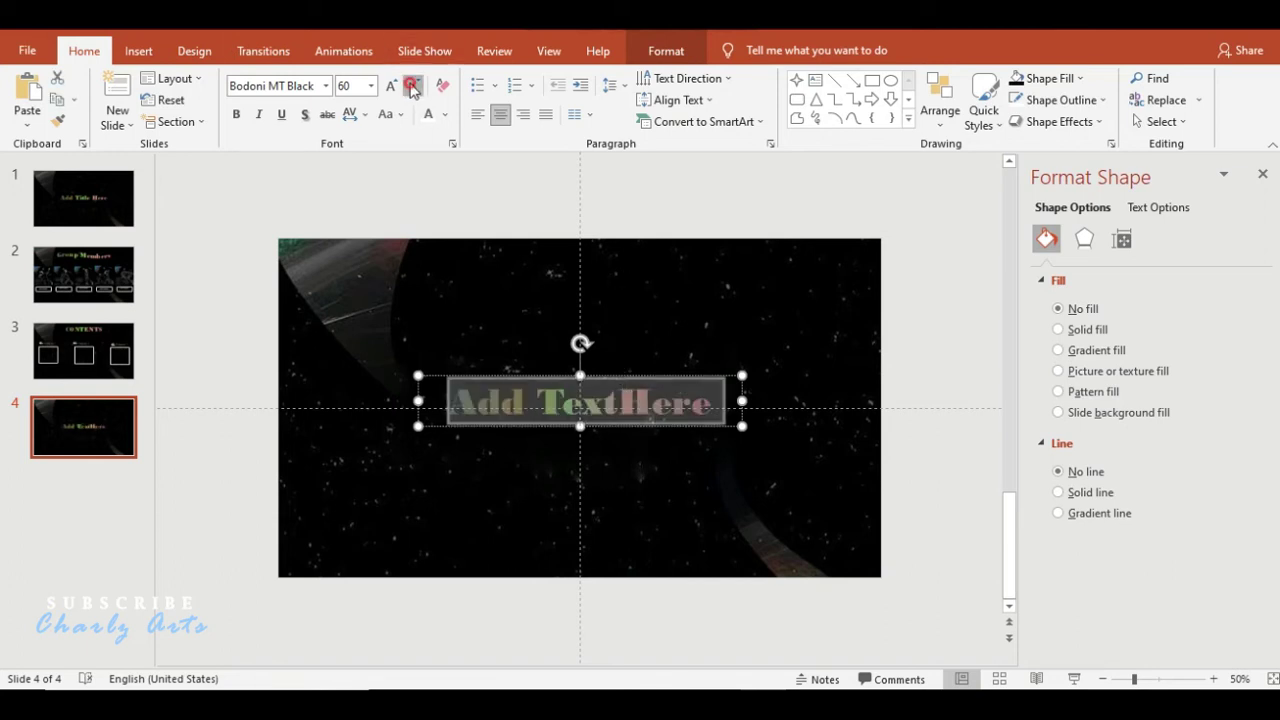
{"action": "left_click", "coordinate": [411, 86]}
{"action": "left_click", "coordinate": [424, 399]}
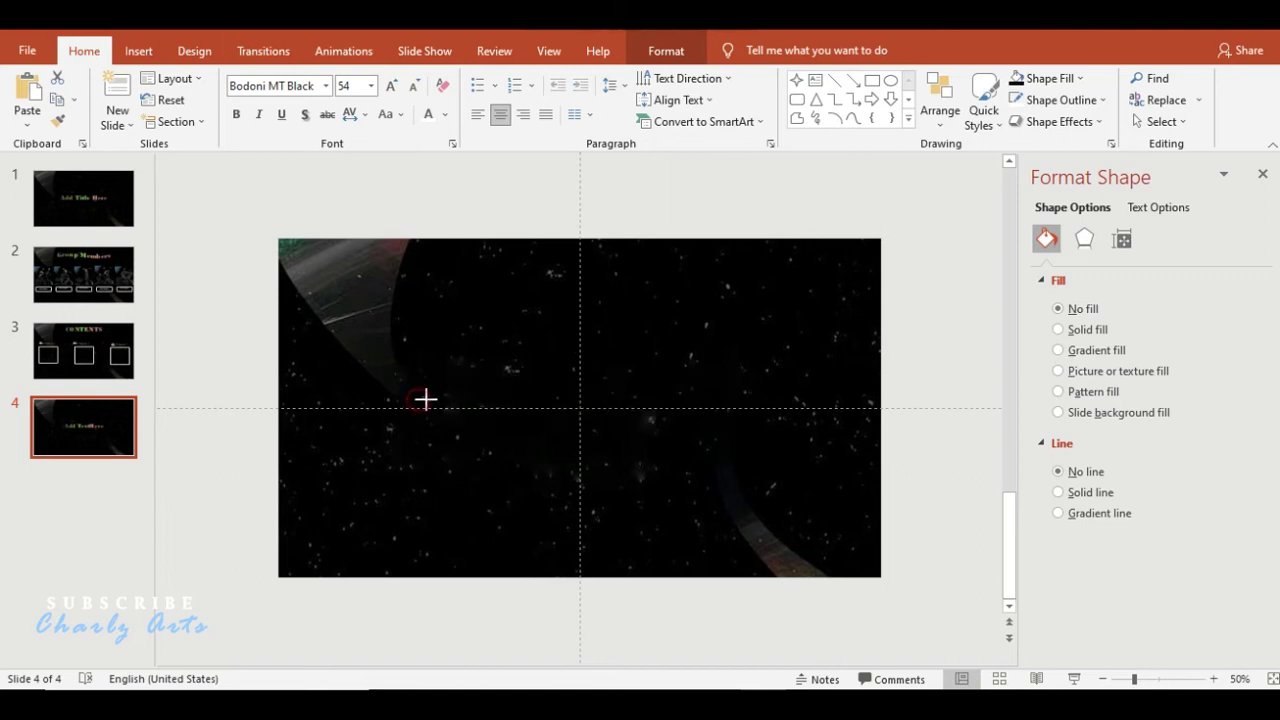
{"action": "mouse_move", "coordinate": [425, 399]}
{"action": "left_mouse_down"}
{"action": "mouse_move", "coordinate": [493, 404]}
{"action": "mouse_move", "coordinate": [618, 316]}
{"action": "left_mouse_up"}
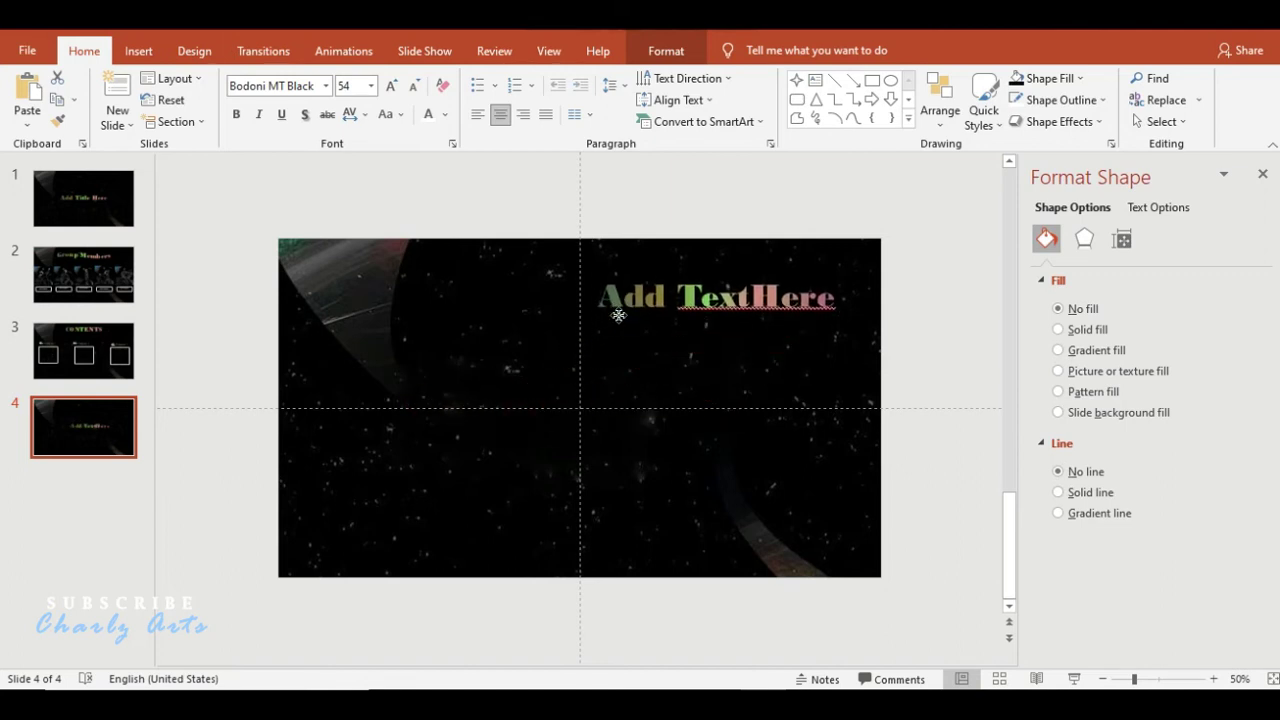
{"action": "left_click", "coordinate": [752, 293]}
{"action": "key", "text": "Return"}
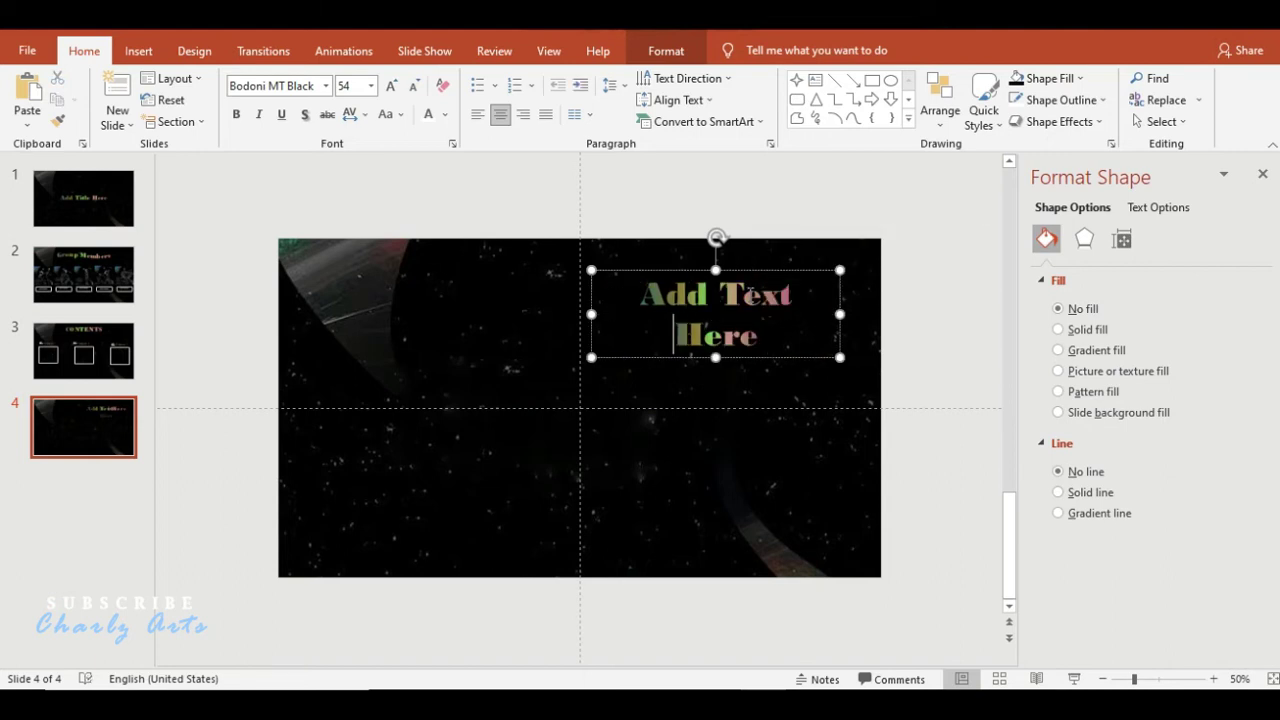
{"action": "left_click_drag", "start_coordinate": [843, 313], "coordinate": [862, 314]}
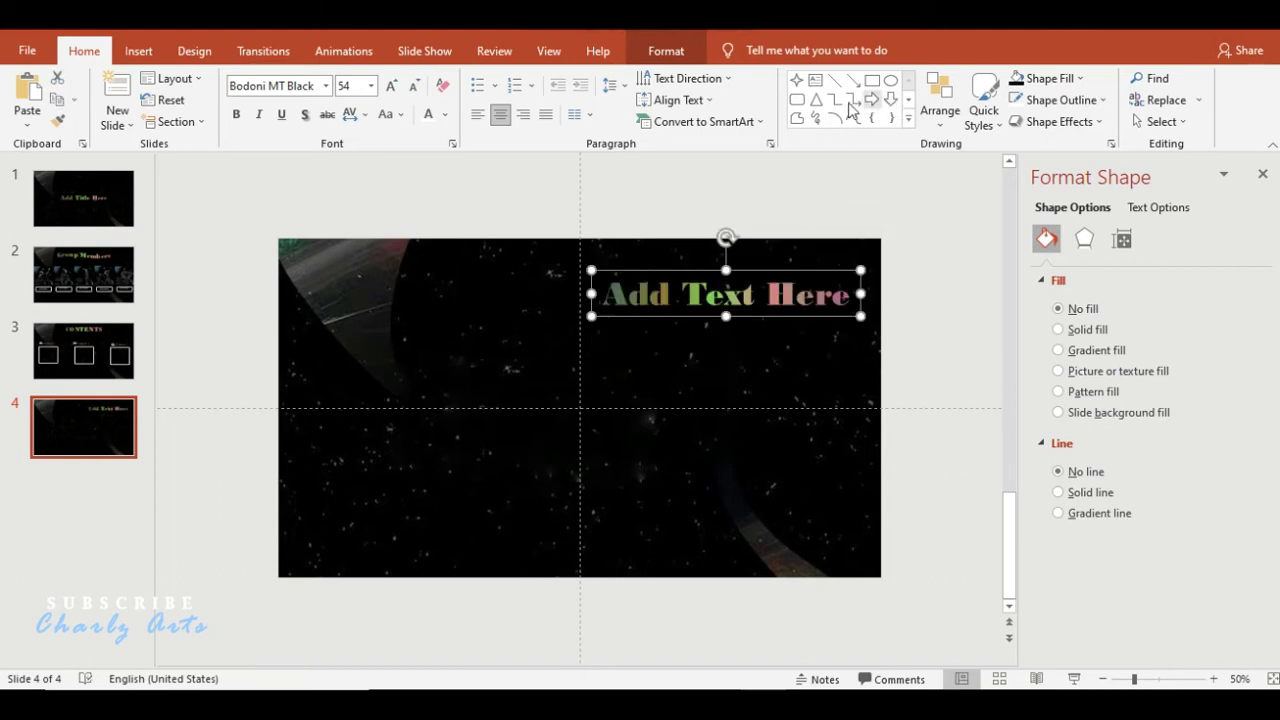
- Draw a large rectangle on the left, style it black with white outline, and add a grey glow
{"action": "left_click", "coordinate": [872, 82]}
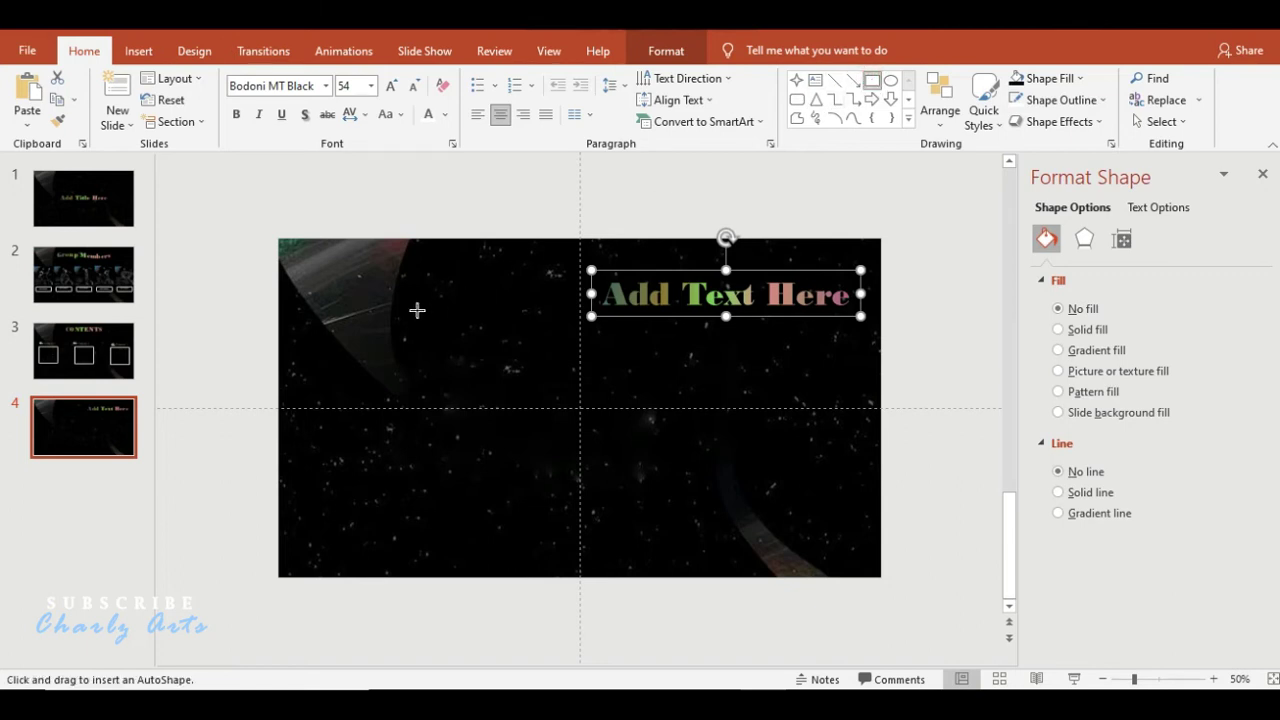
{"action": "mouse_move", "coordinate": [324, 293]}
{"action": "left_mouse_down"}
{"action": "mouse_move", "coordinate": [555, 520]}
{"action": "mouse_move", "coordinate": [493, 488]}
{"action": "left_mouse_up"}
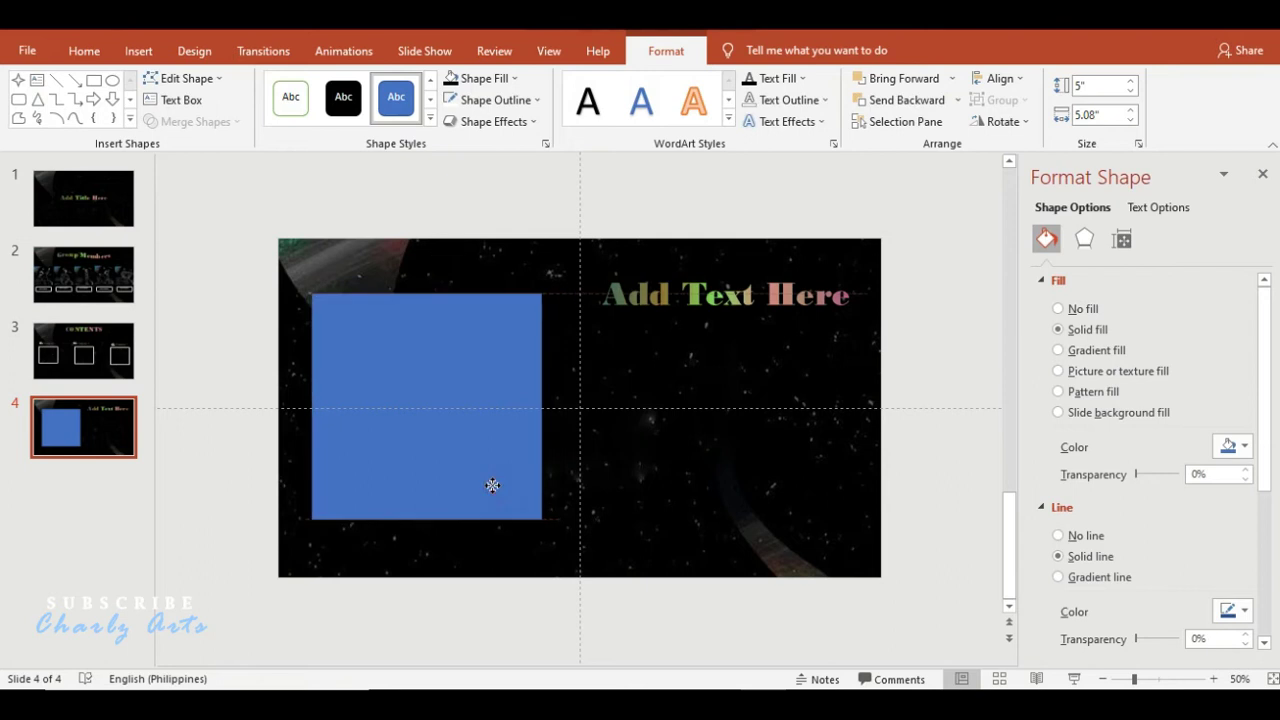
{"action": "left_click", "coordinate": [343, 96]}
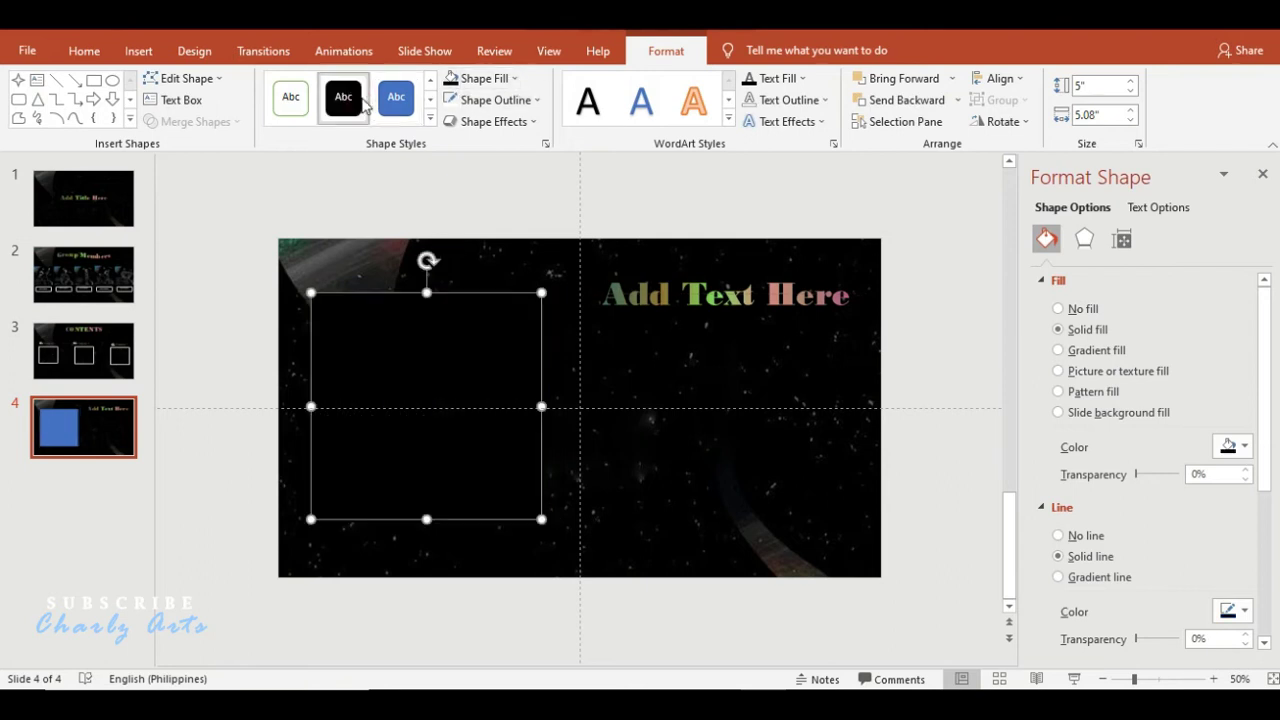
{"action": "left_click", "coordinate": [490, 121]}
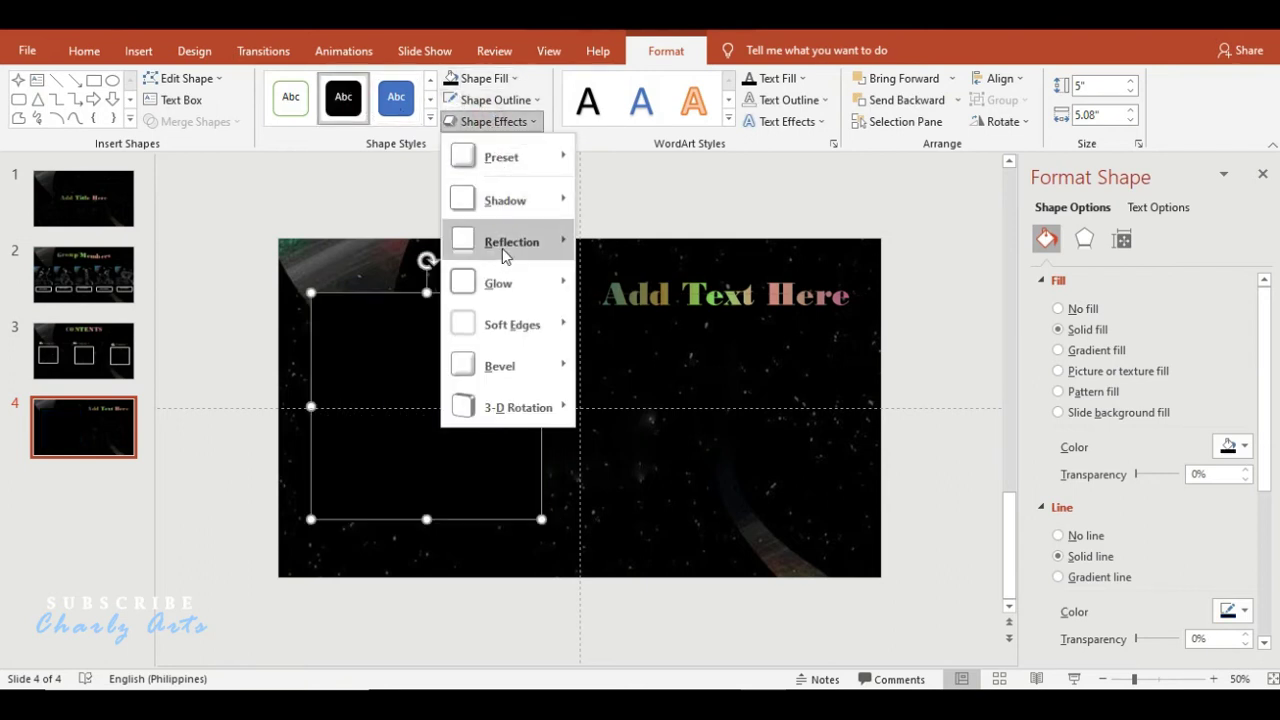
{"action": "mouse_move", "coordinate": [517, 208]}
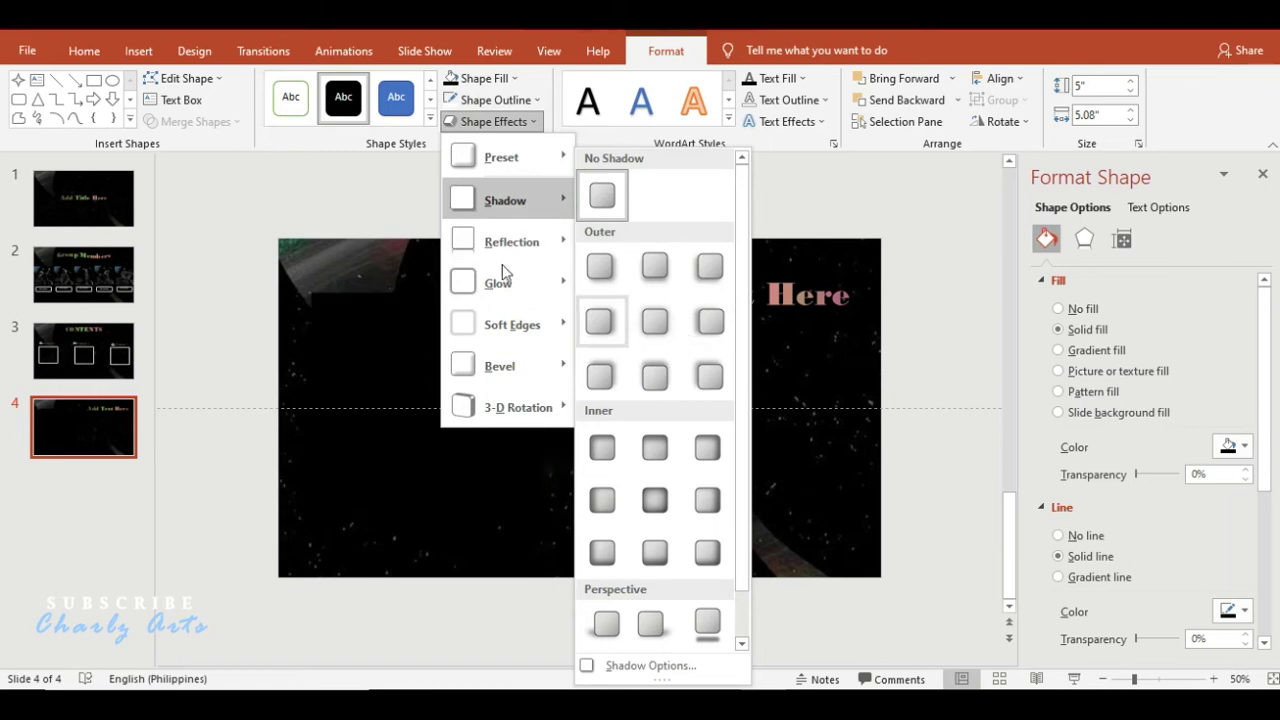
{"action": "mouse_move", "coordinate": [495, 322]}
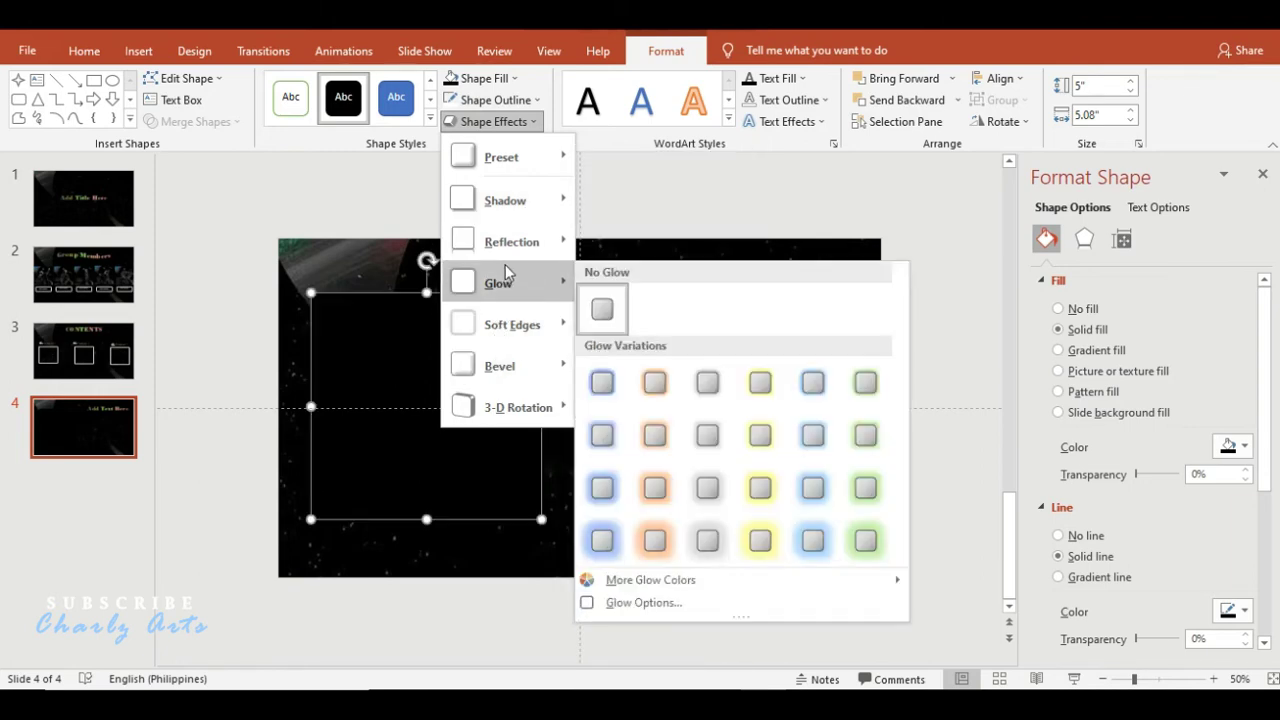
{"action": "mouse_move", "coordinate": [500, 283]}
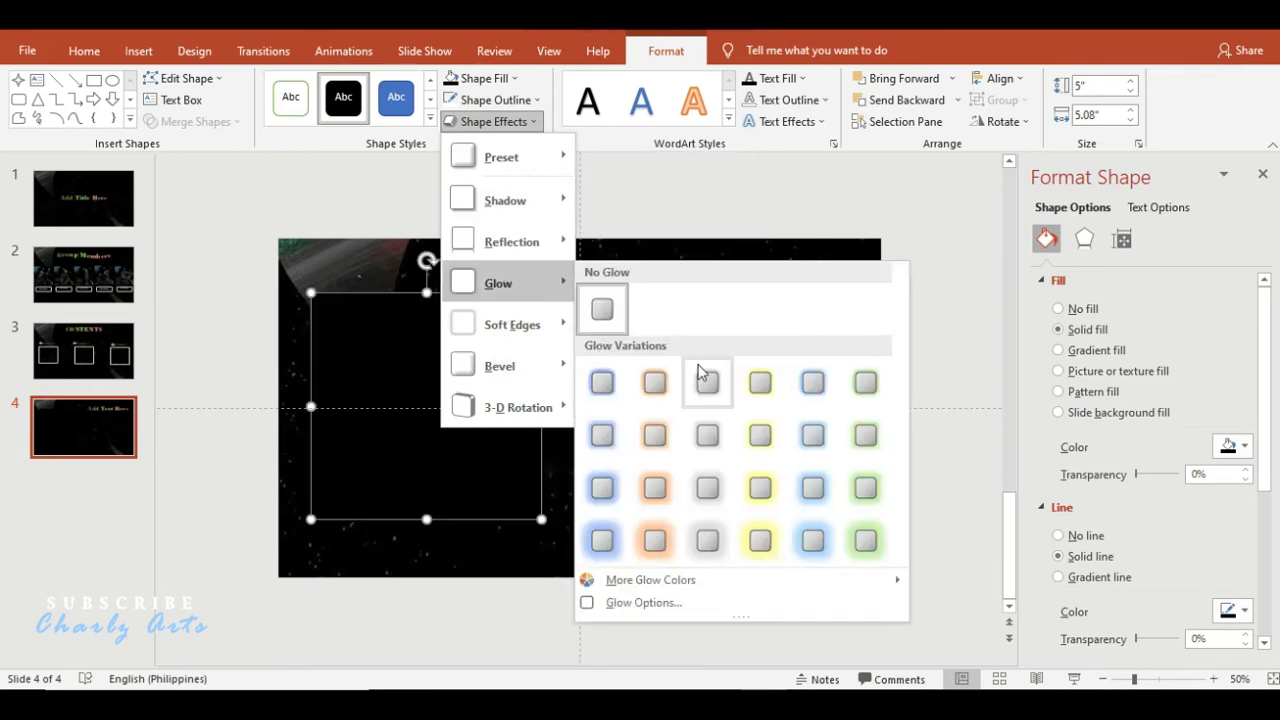
{"action": "left_click", "coordinate": [724, 536]}
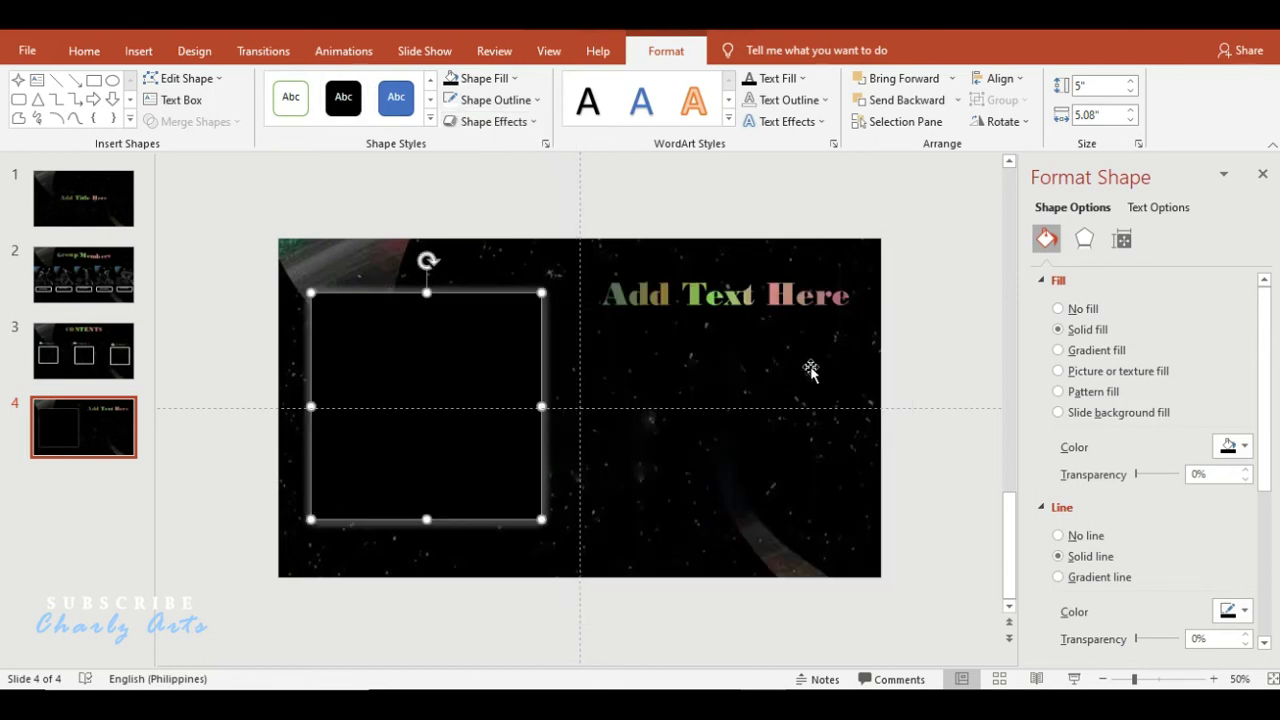
{"action": "left_click", "coordinate": [905, 381]}
- Draw a text box below Add Text Here and fill it with placeholder text
{"action": "left_click", "coordinate": [812, 84]}
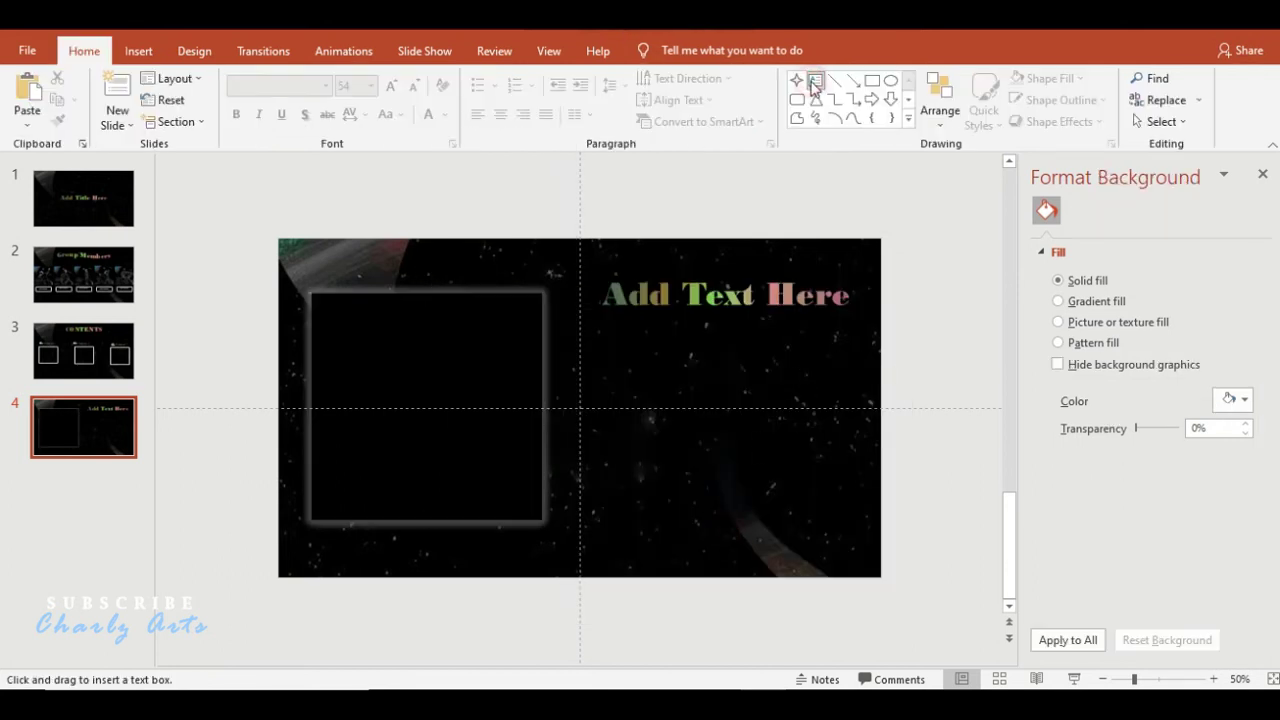
{"action": "left_click_drag", "start_coordinate": [640, 333], "coordinate": [826, 416]}
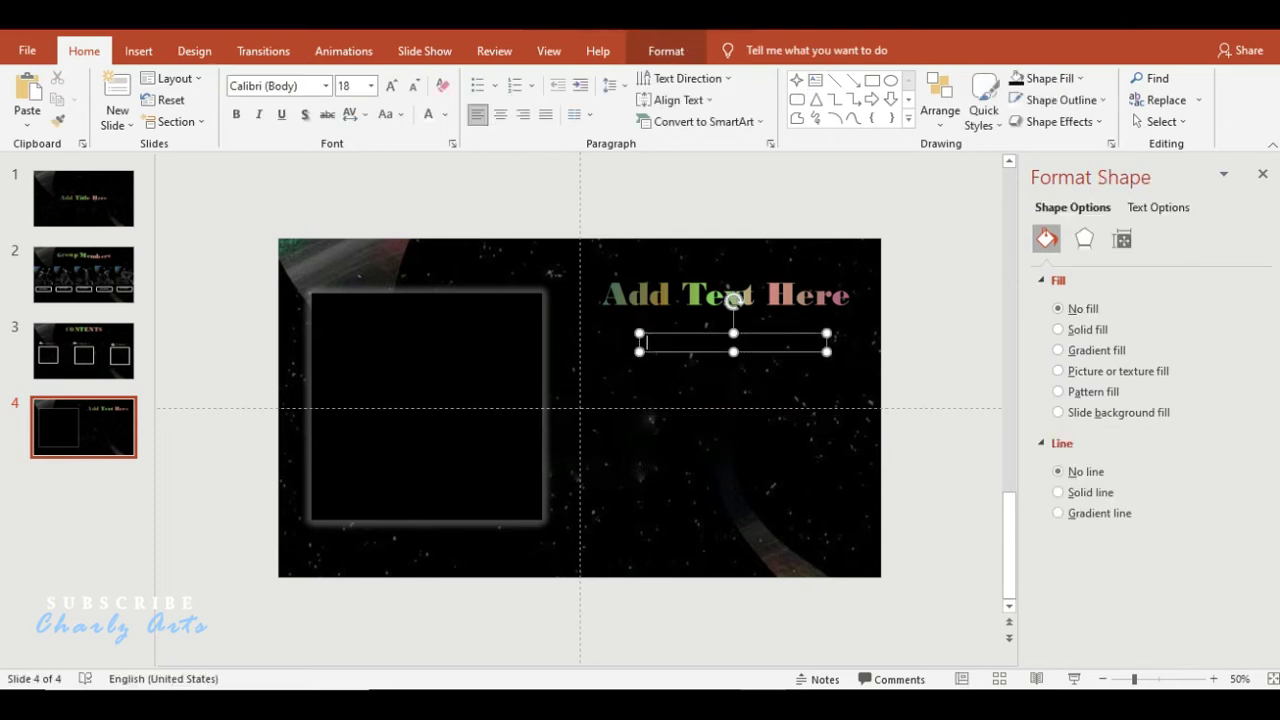
{"action": "type", "text": "Insert Text* Insert Text*"}
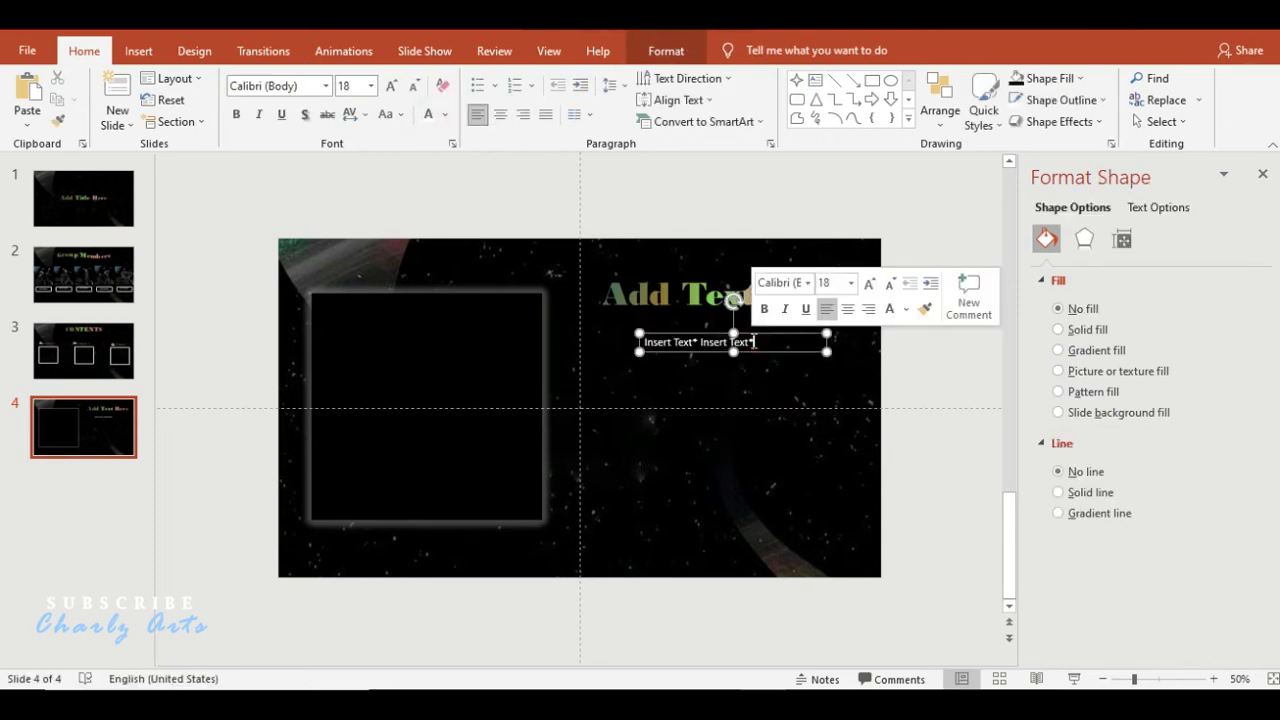
{"action": "key", "text": "Return"}
{"action": "key", "text": "ctrl+a"}
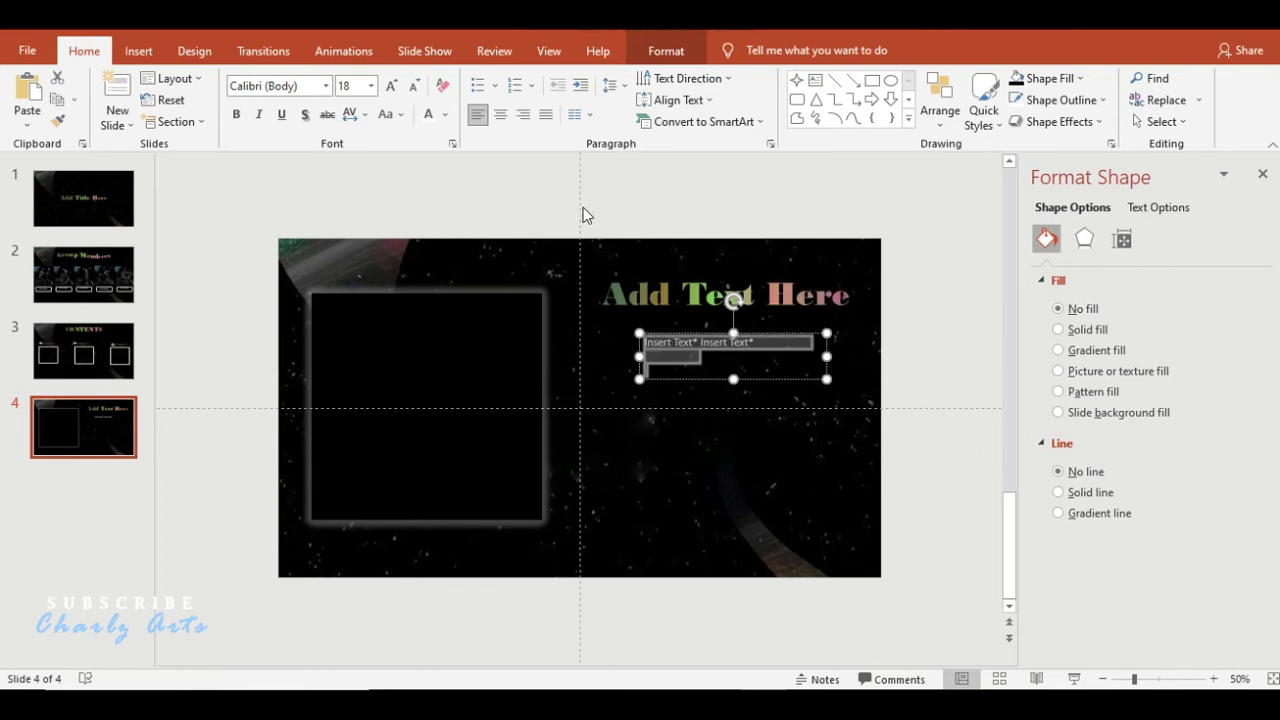
{"action": "type", "text": "Insert Text* Insert Text*"}
{"action": "left_click", "coordinate": [706, 358]}
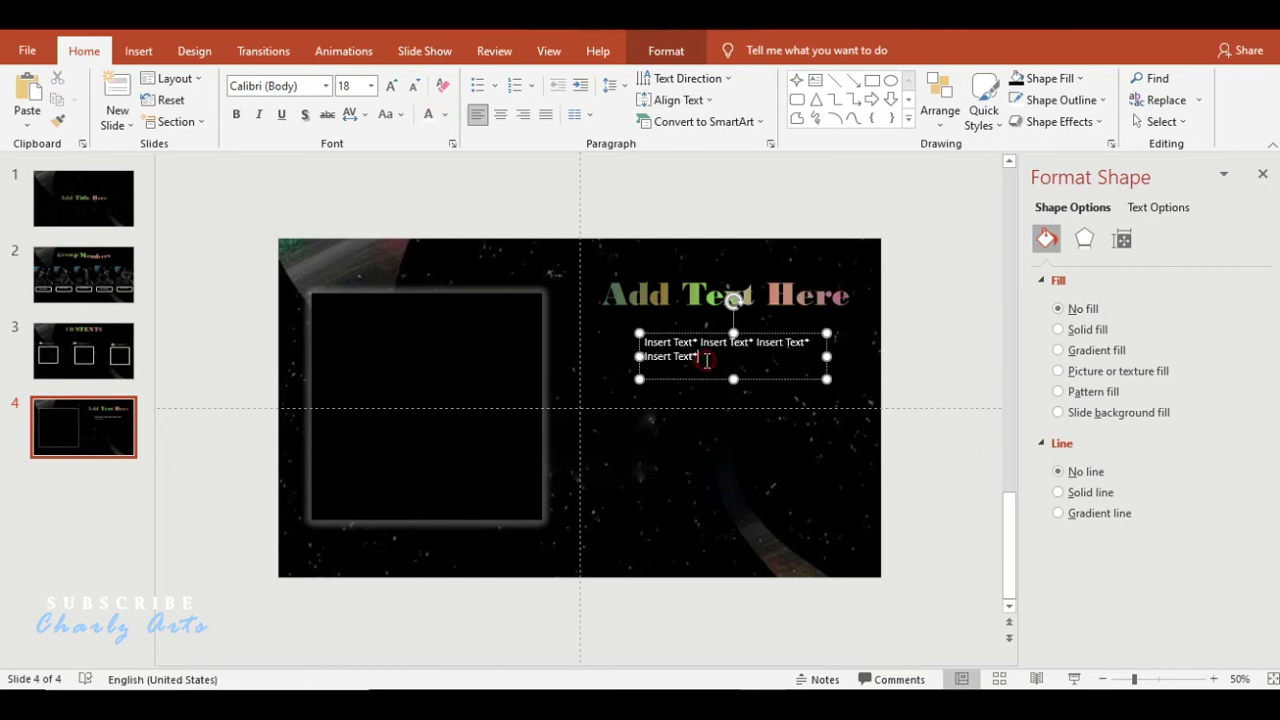
{"action": "type", "text": "Insert Text* Insert Text* Insert Text* Insert Text*"}
{"action": "key", "text": "BackSpace"}
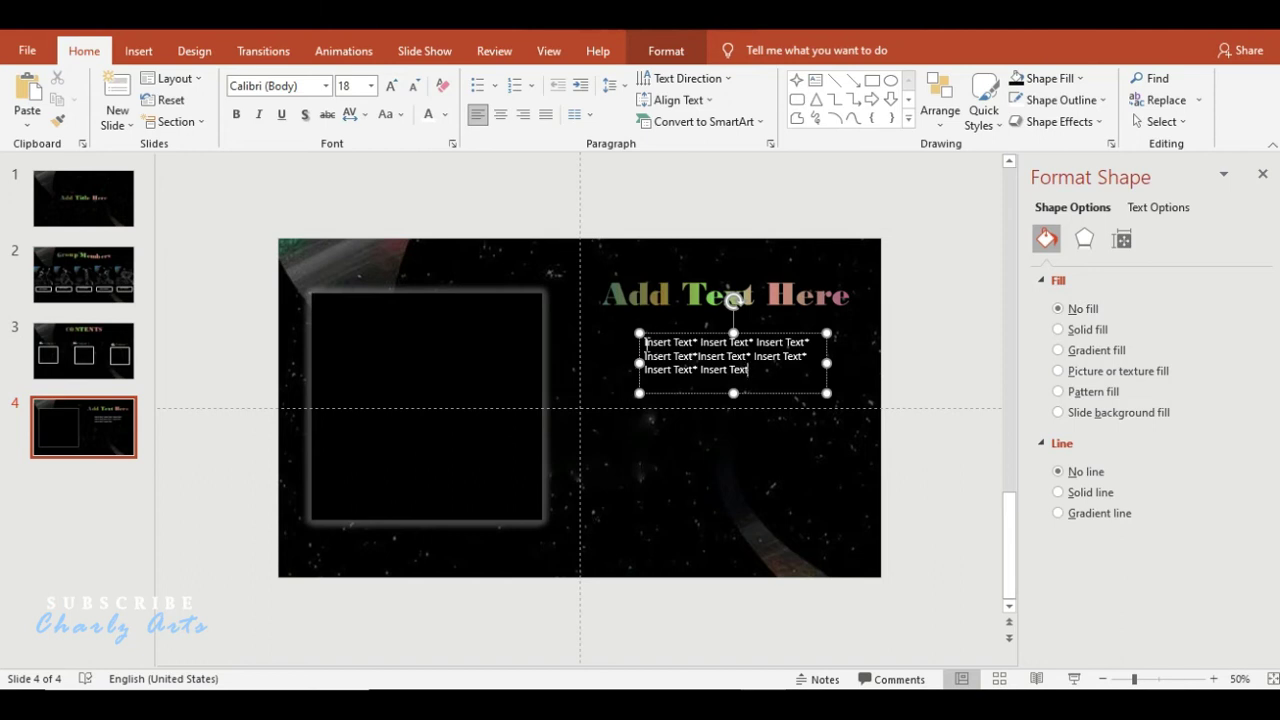
- Apply hollow round bullets and stack two duplicates of the block beneath it
{"action": "left_click", "coordinate": [494, 85]}
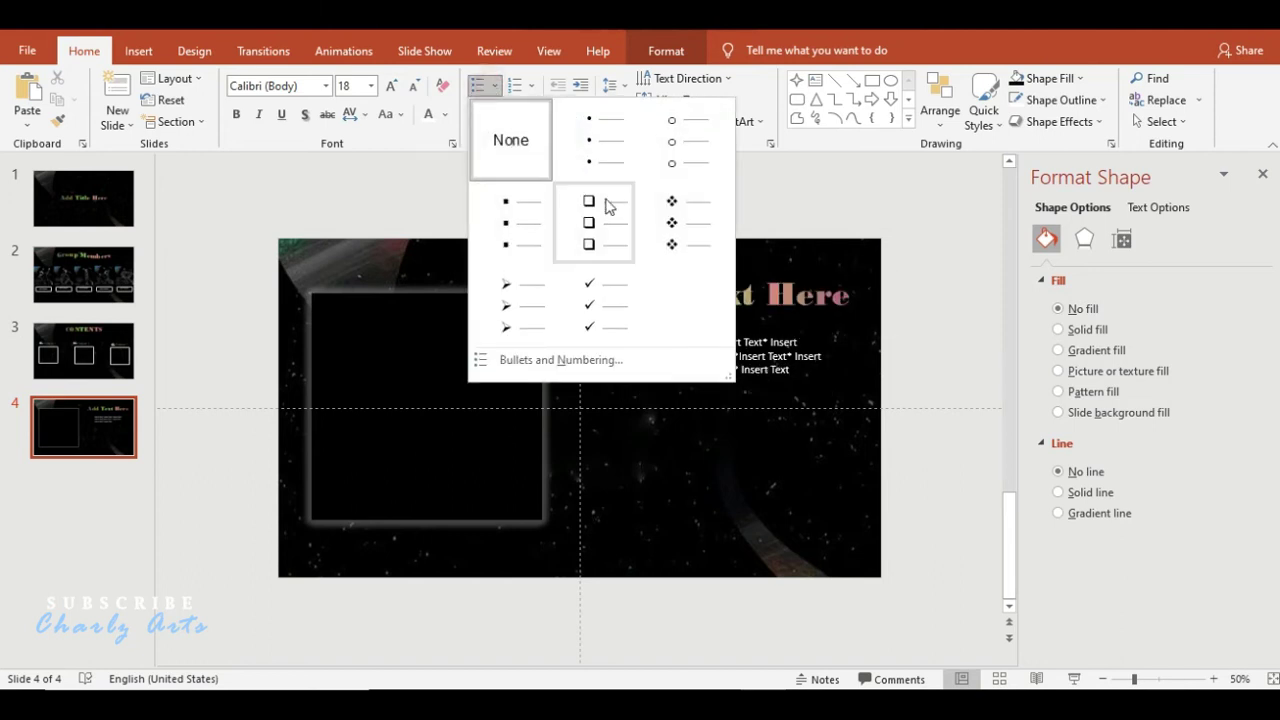
{"action": "left_click", "coordinate": [677, 174]}
{"action": "left_click_drag", "start_coordinate": [697, 333], "coordinate": [687, 331]}
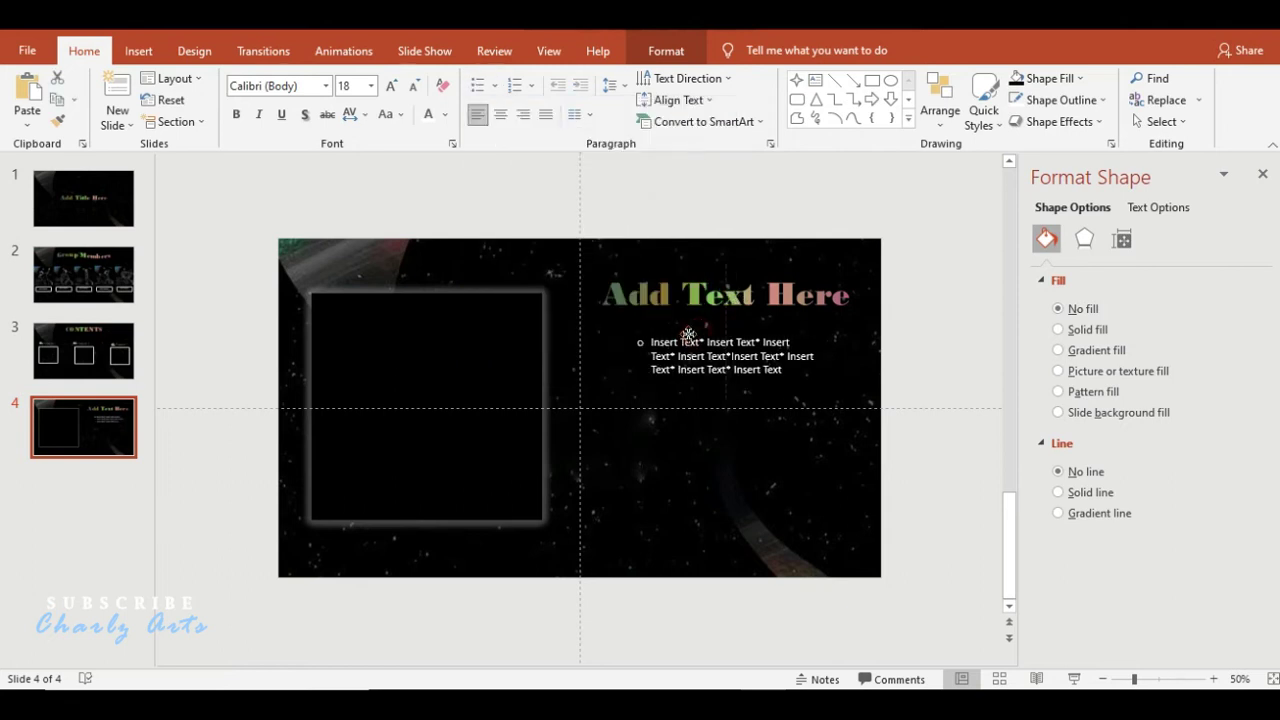
{"action": "key", "text": "ctrl+d"}
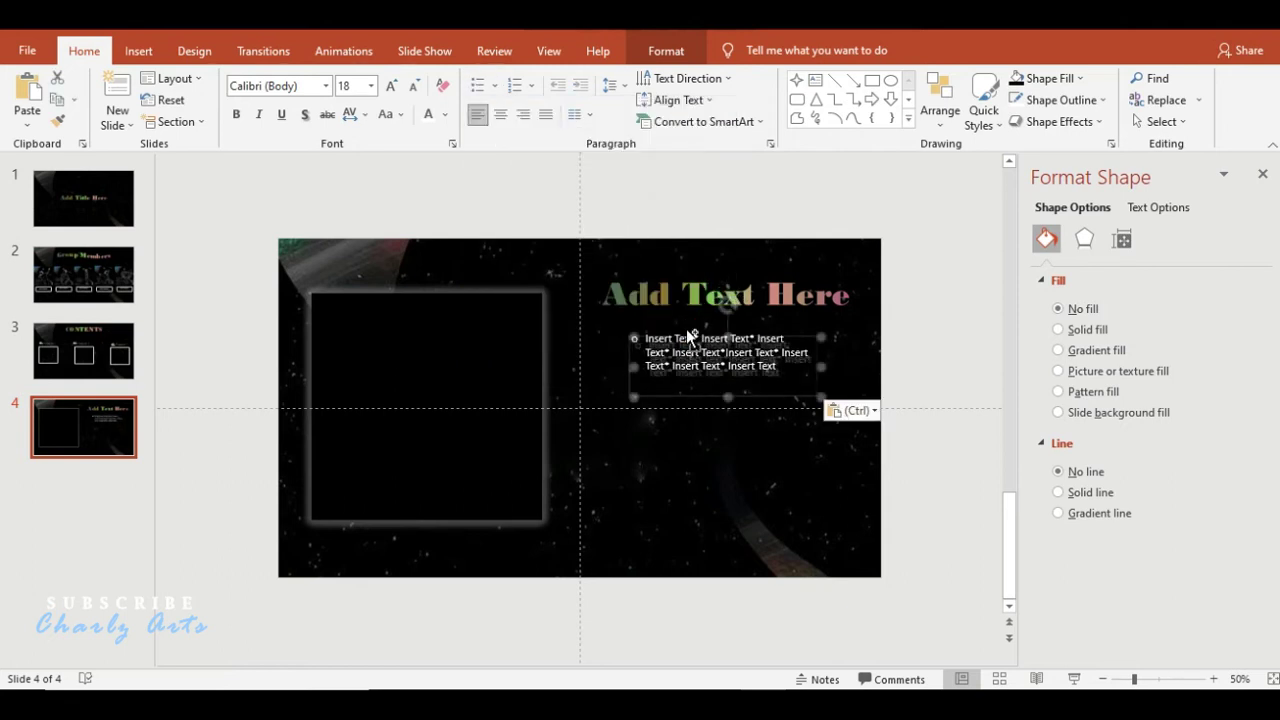
{"action": "left_click_drag", "start_coordinate": [708, 345], "coordinate": [706, 404]}
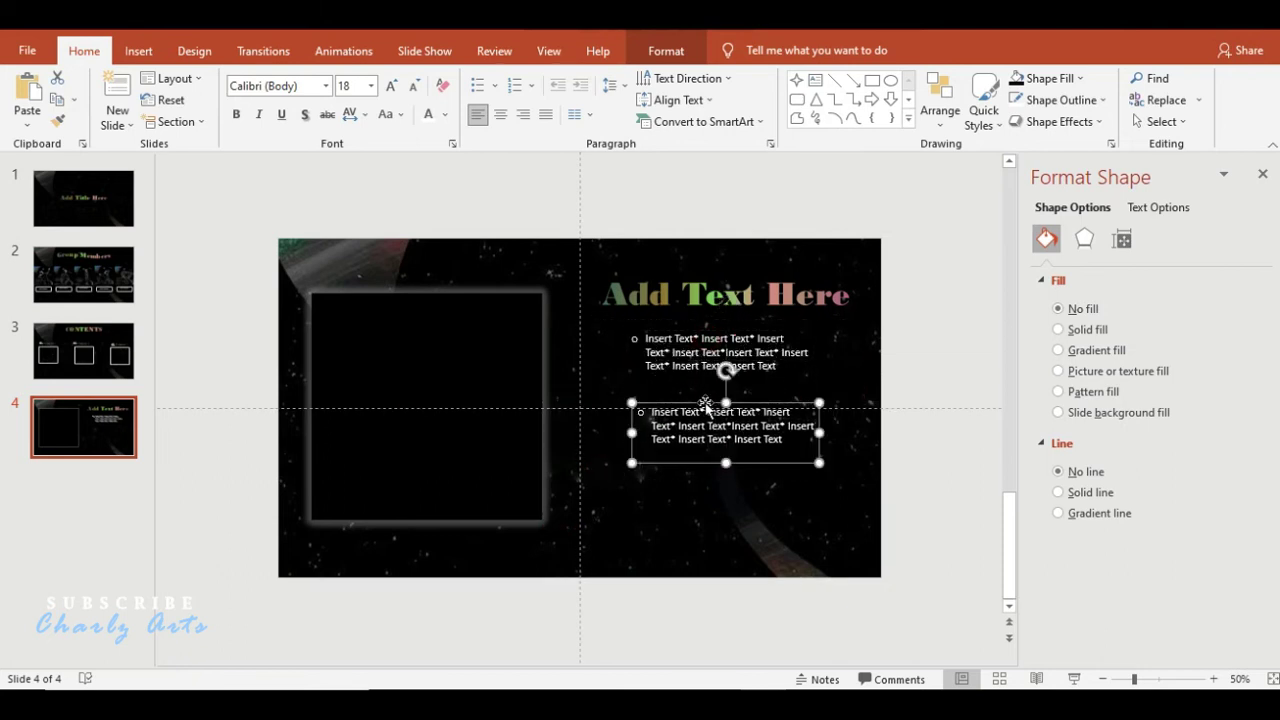
{"action": "key", "text": "ctrl+d"}
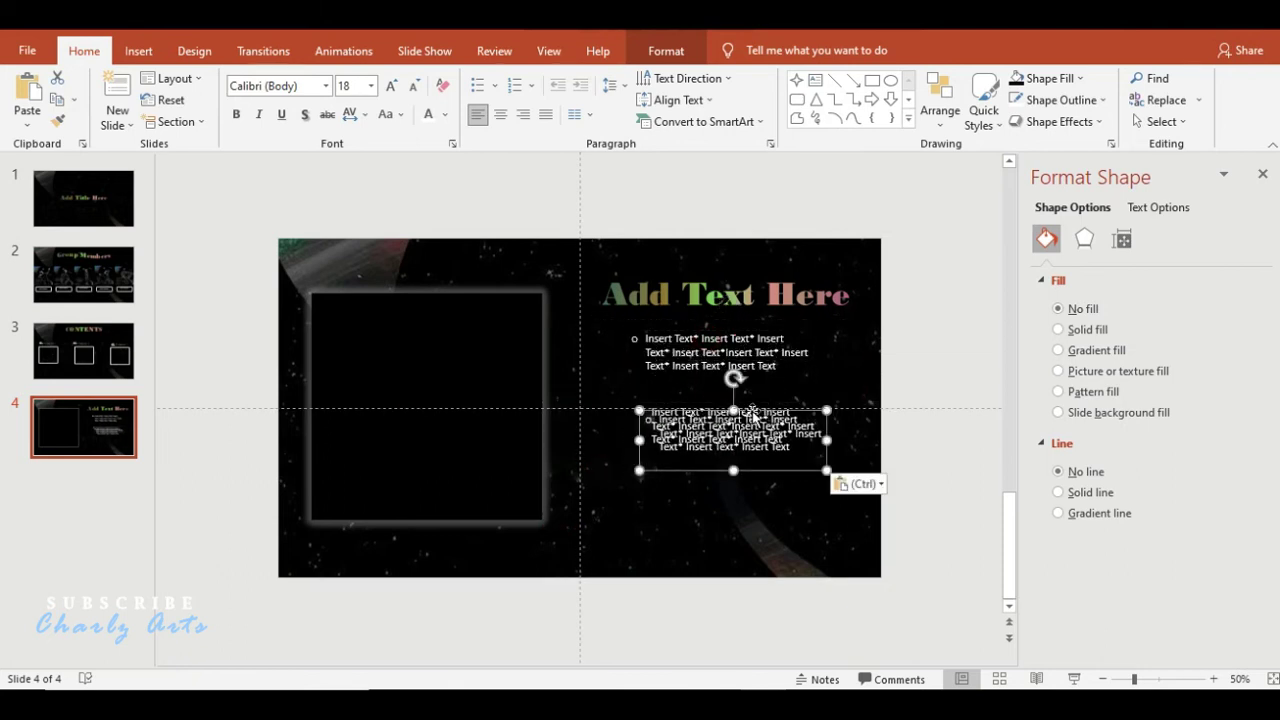
{"action": "left_click_drag", "start_coordinate": [752, 415], "coordinate": [745, 469]}
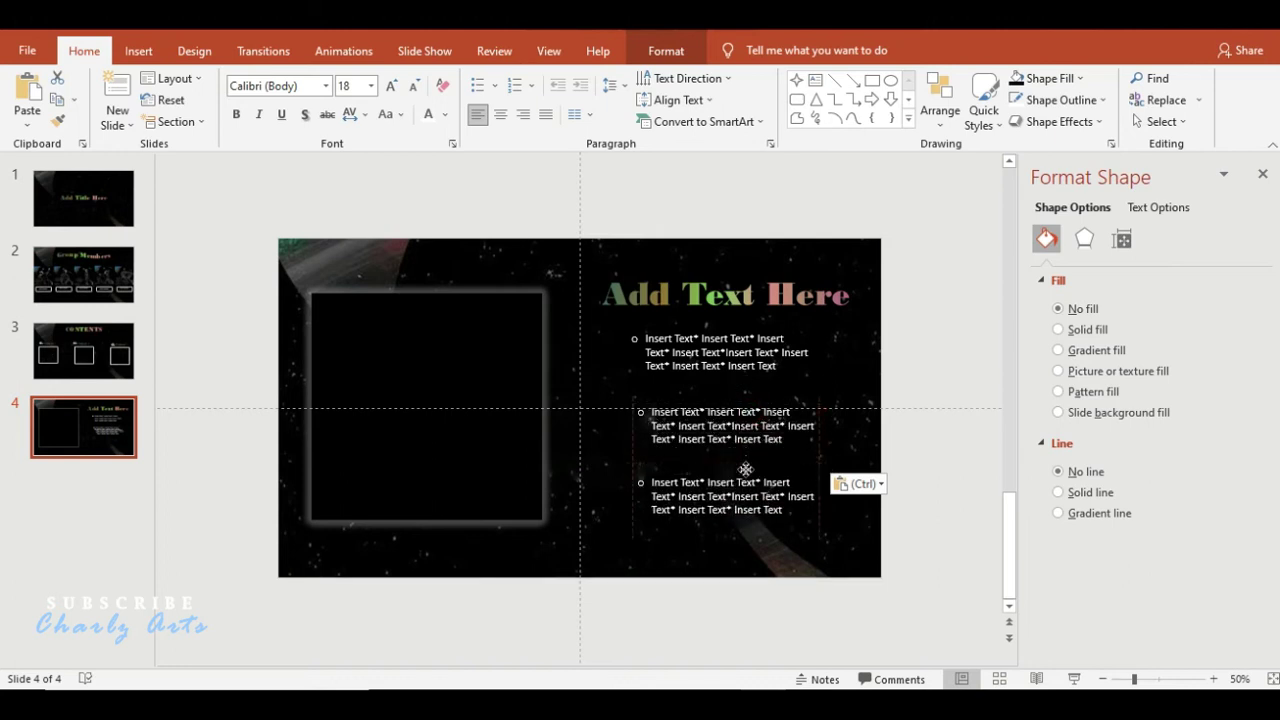
{"action": "left_click", "coordinate": [923, 466]}
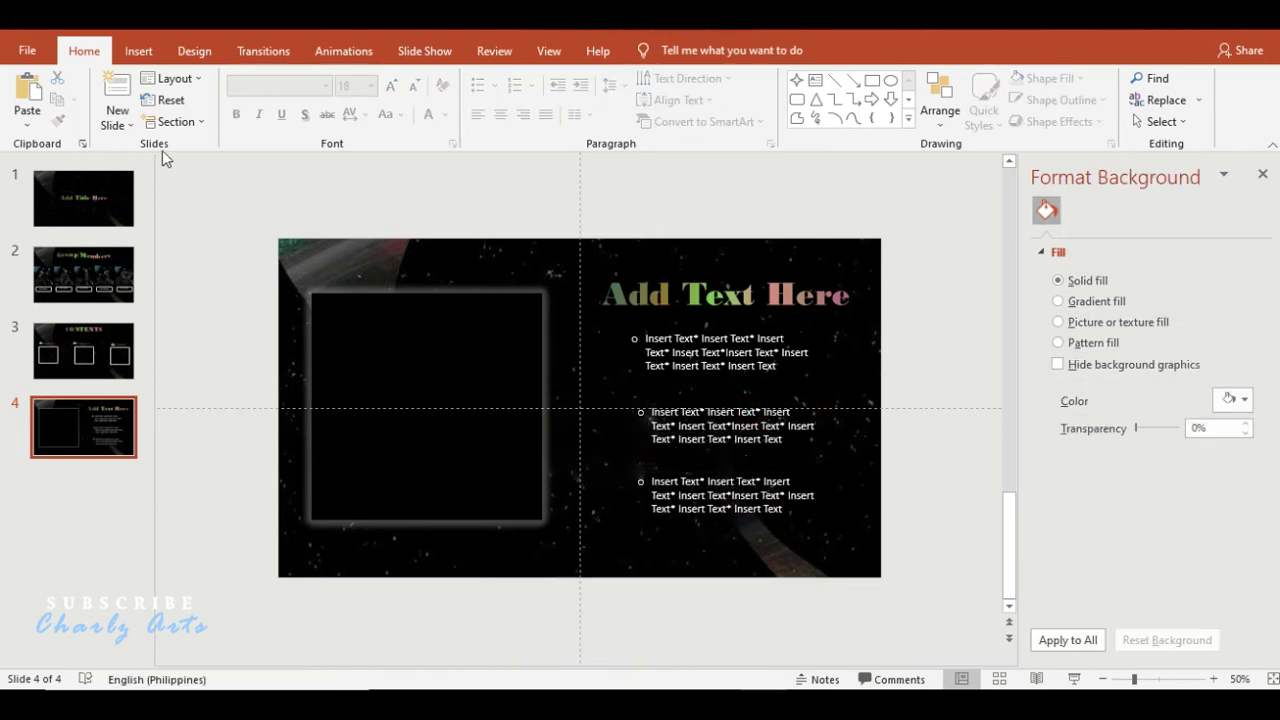
{"action": "right_click", "coordinate": [97, 209]}
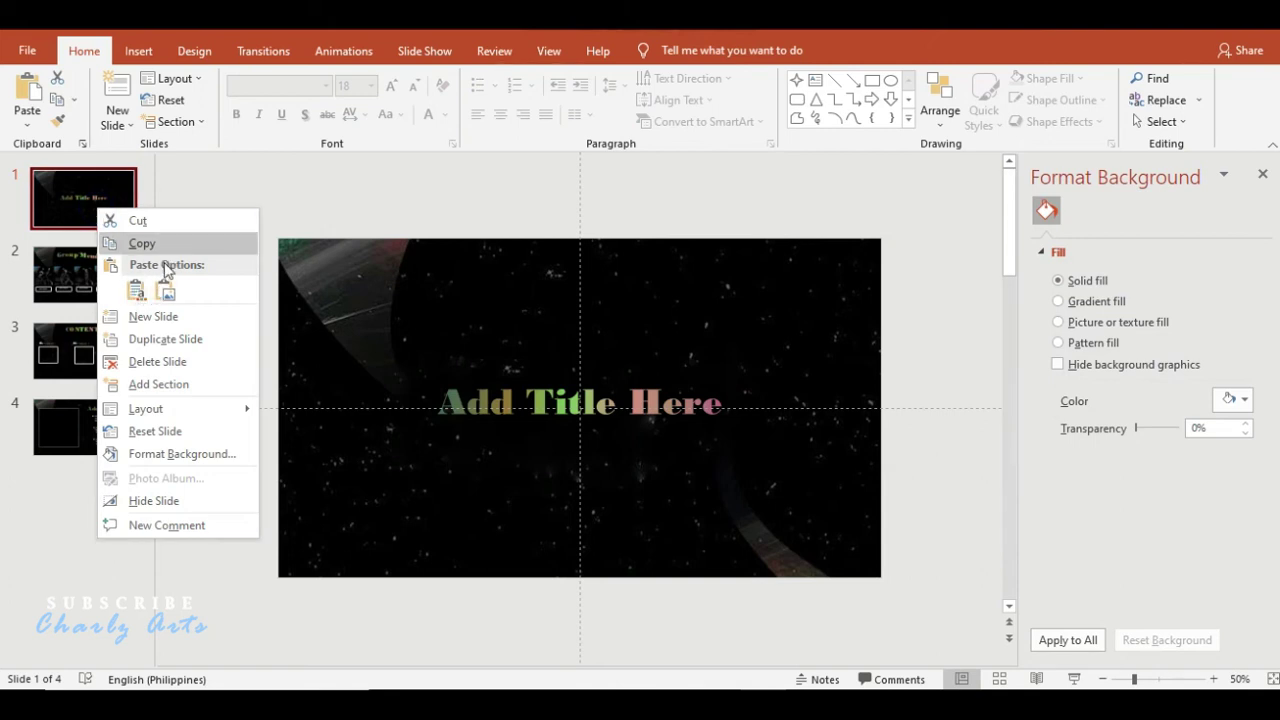
- Duplicate the title slide, move it to the end, and paste the glowing square frame centred on it
{"action": "left_click", "coordinate": [162, 339]}
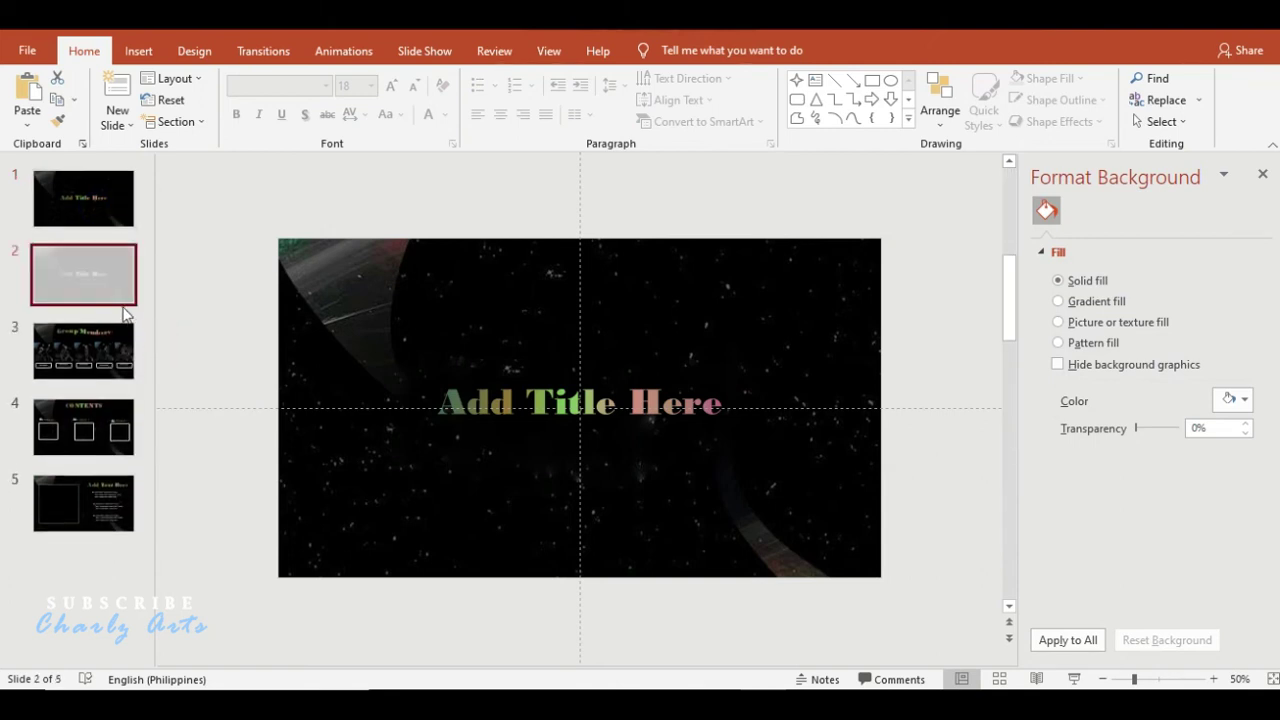
{"action": "left_click_drag", "start_coordinate": [100, 285], "coordinate": [97, 534]}
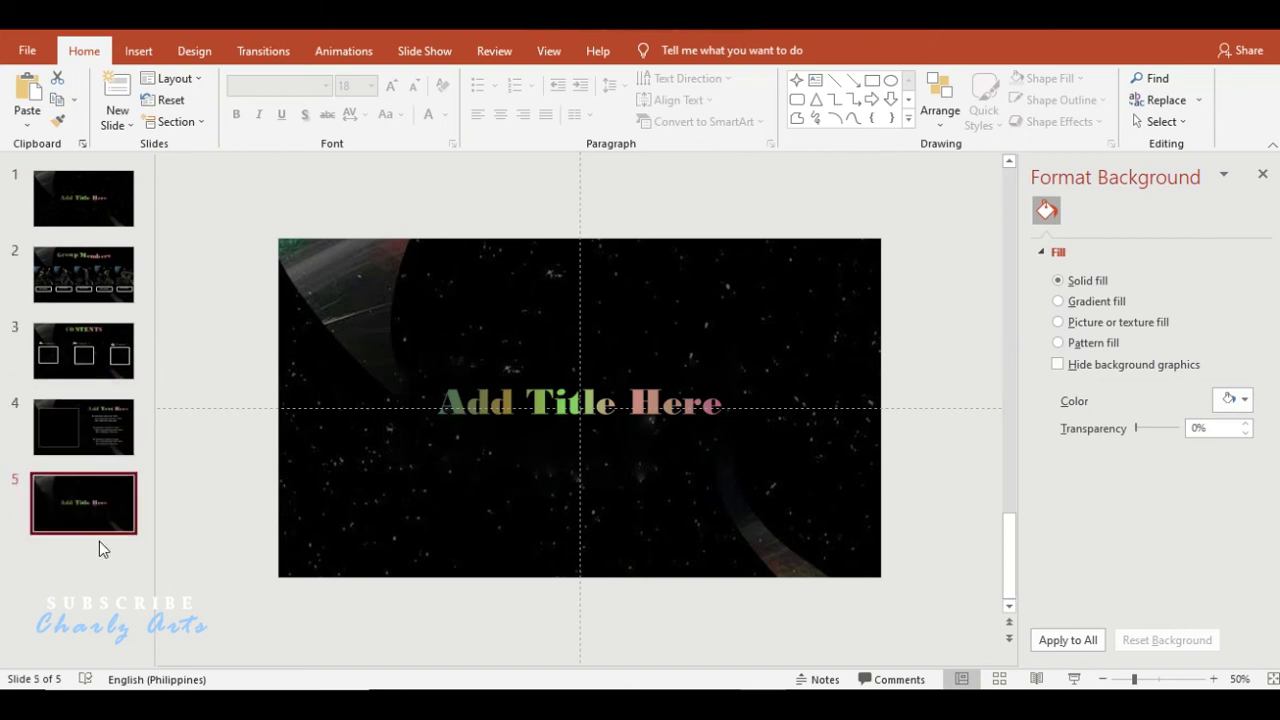
{"action": "left_click", "coordinate": [100, 432]}
{"action": "left_click", "coordinate": [405, 428]}
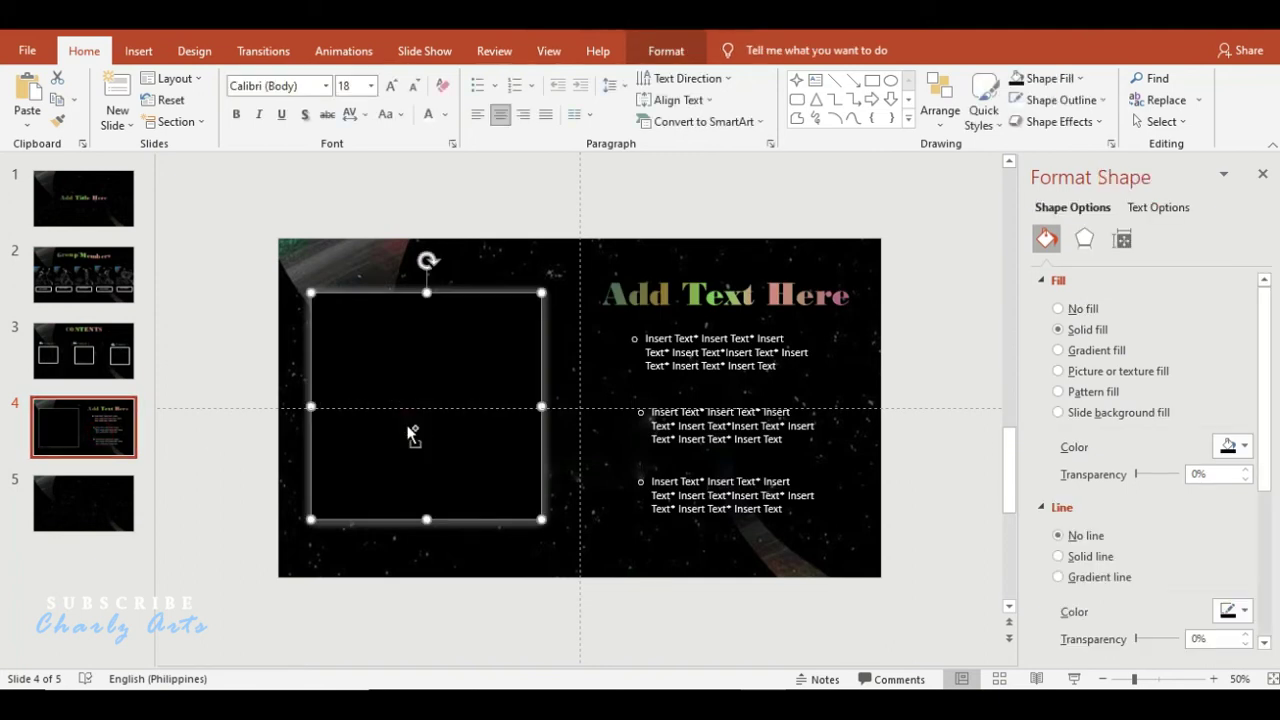
{"action": "key", "text": "ctrl+c"}
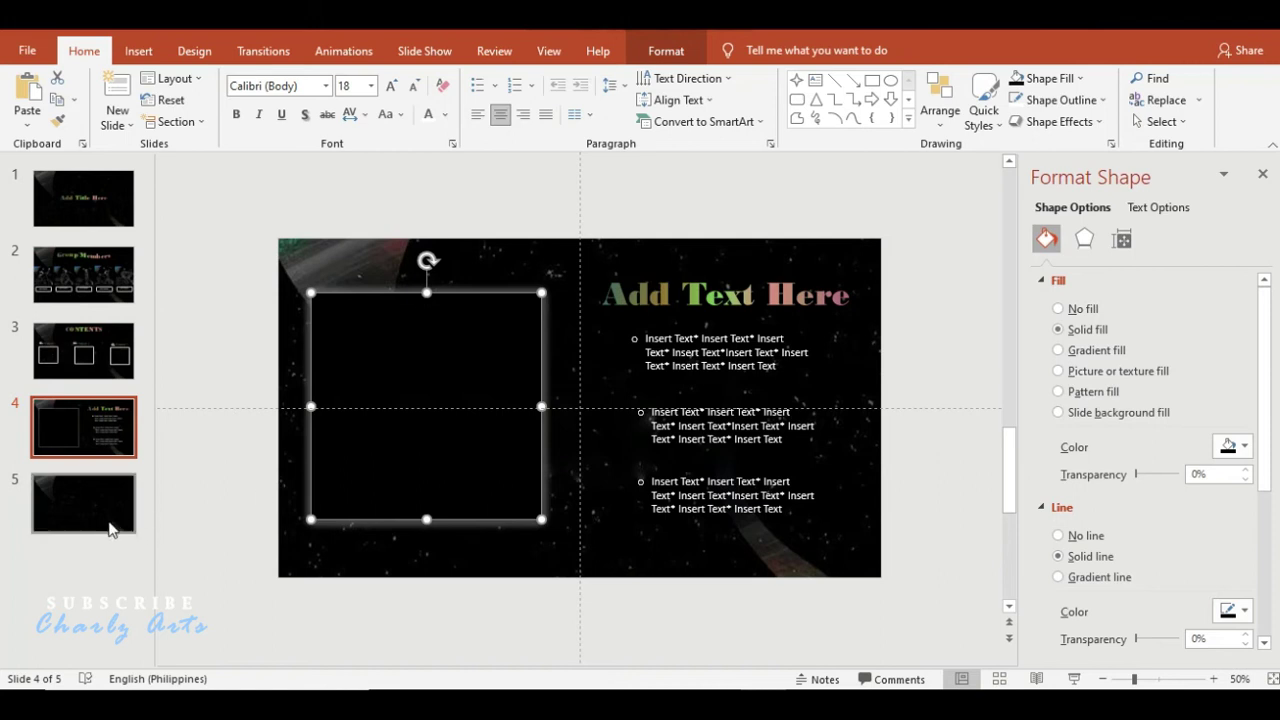
{"action": "left_click", "coordinate": [108, 524]}
{"action": "key", "text": "ctrl+v"}
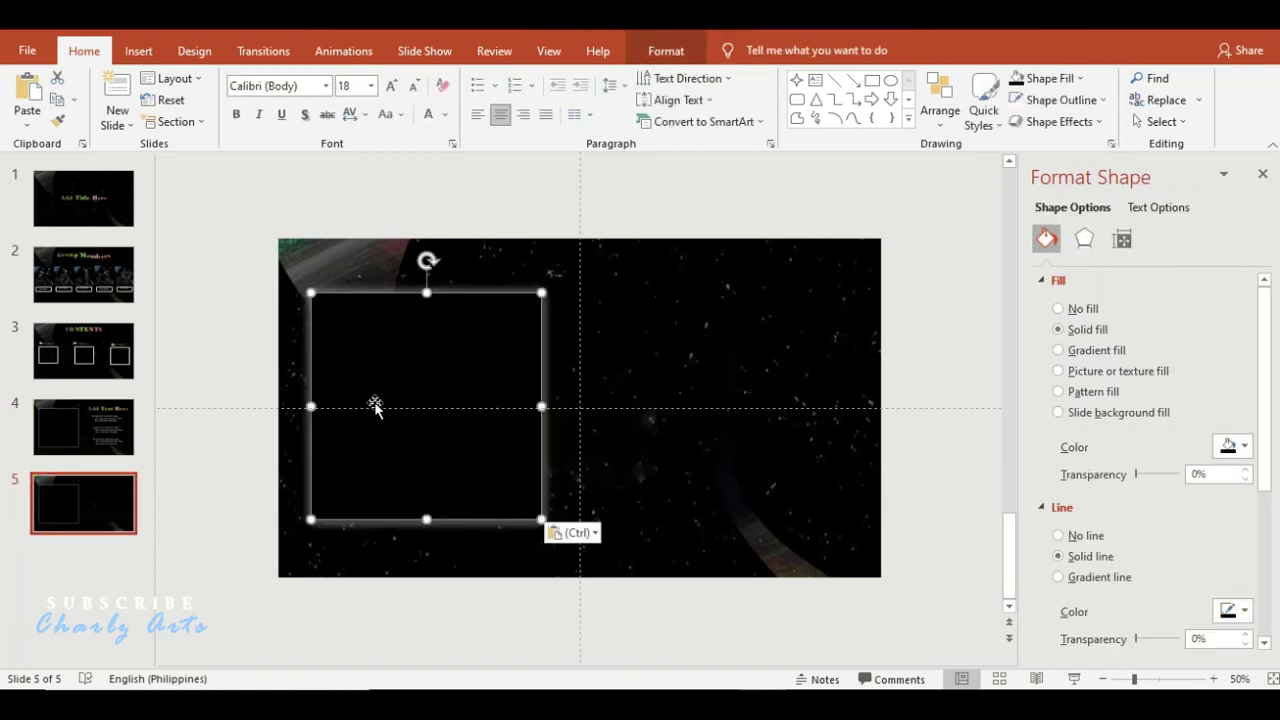
{"action": "left_click_drag", "start_coordinate": [371, 404], "coordinate": [531, 407]}
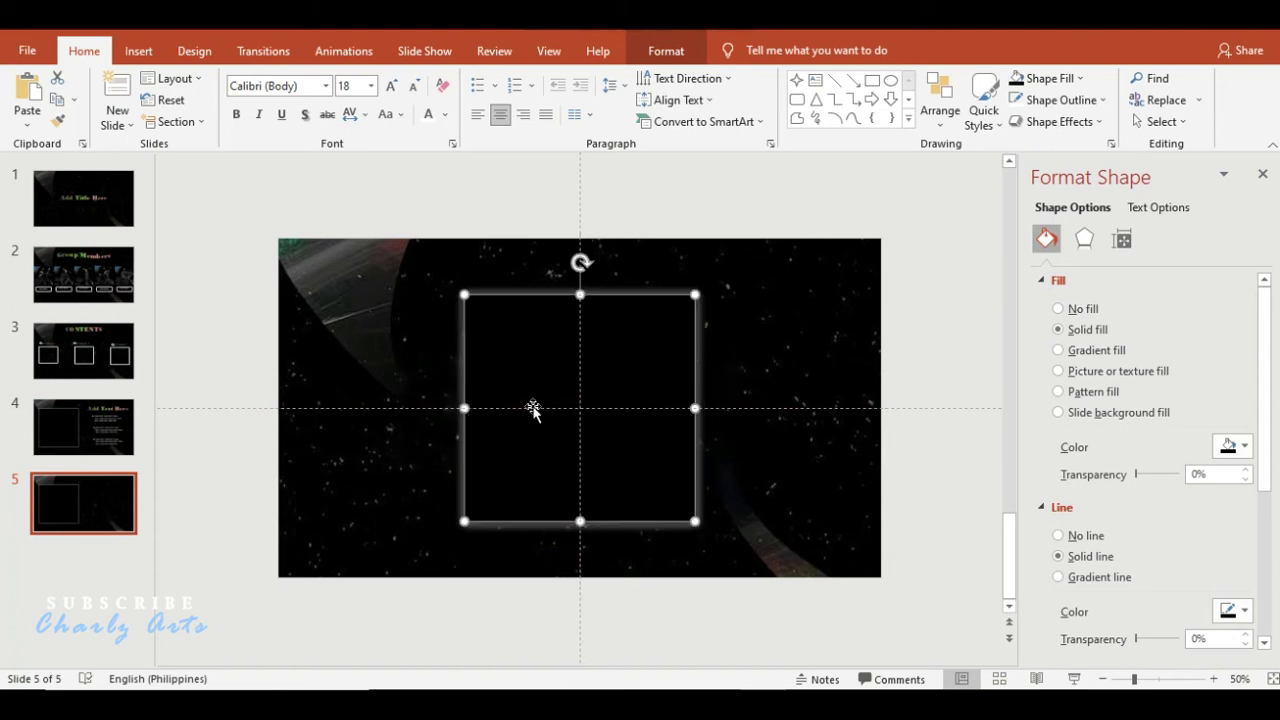
{"action": "left_click", "coordinate": [660, 52]}
- Remove the glow from slide 5's square, fill it dark grey, then return to slide 4
{"action": "left_click", "coordinate": [528, 121]}
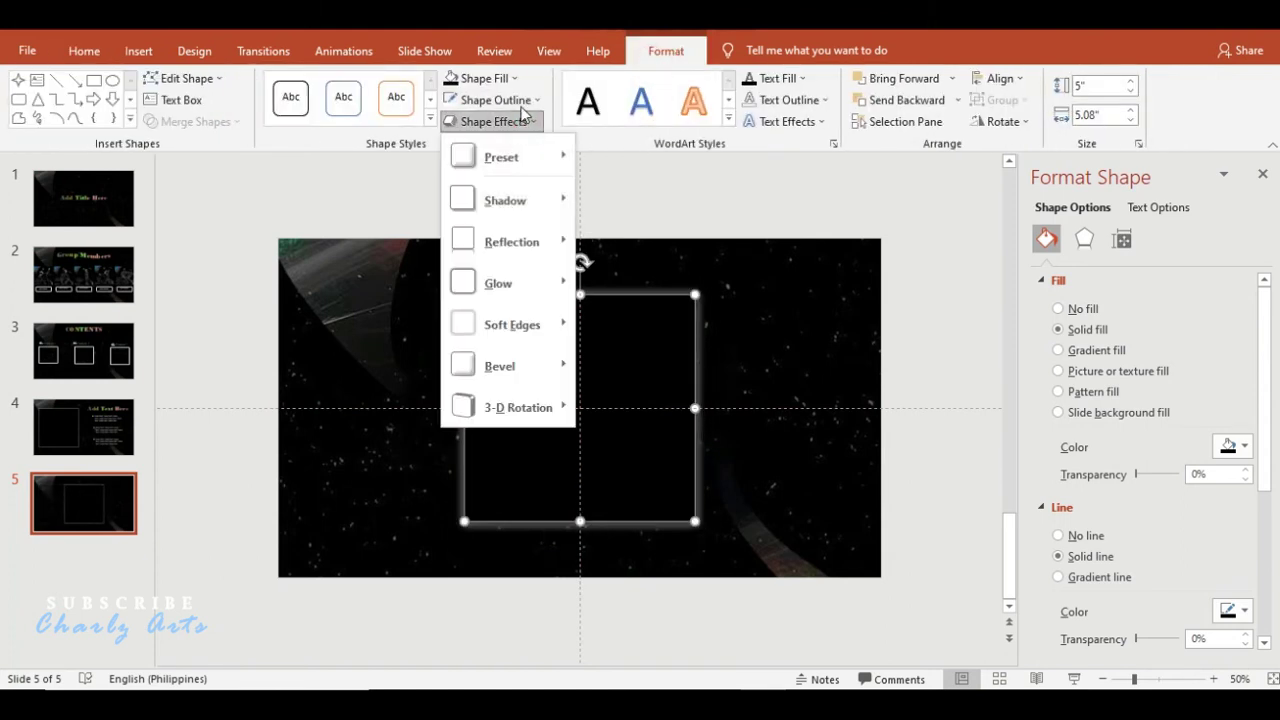
{"action": "mouse_move", "coordinate": [521, 289]}
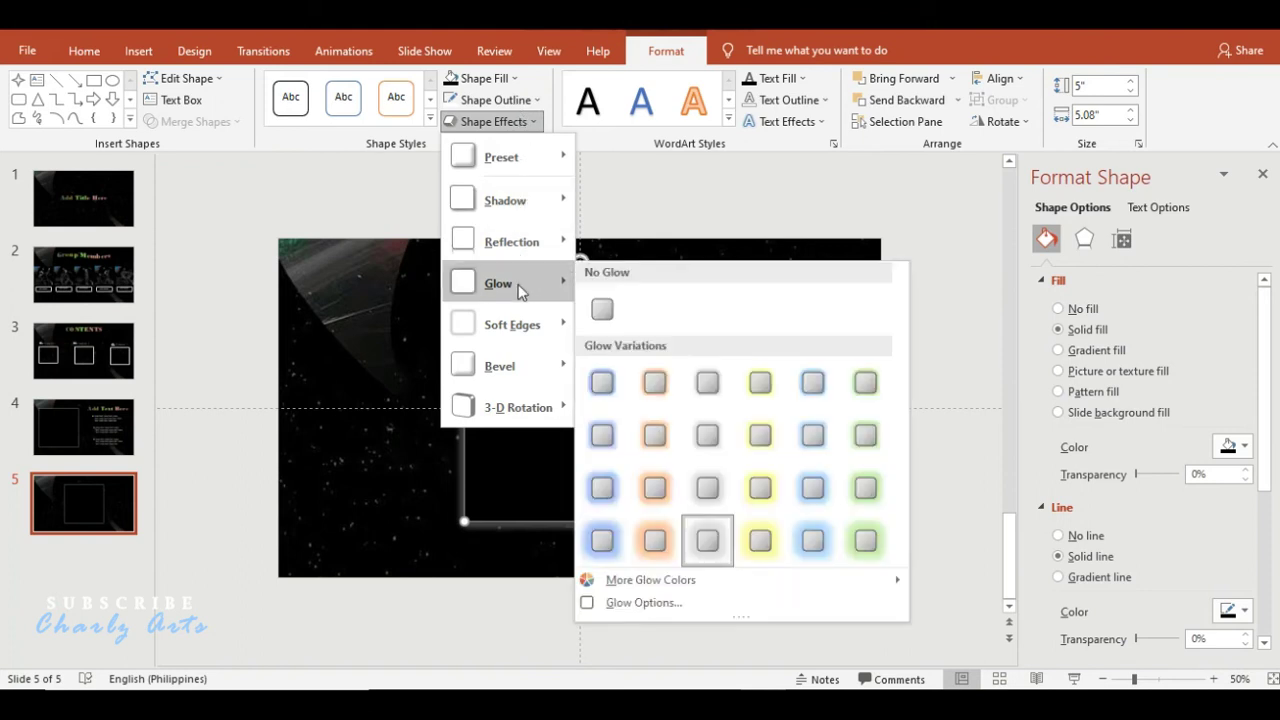
{"action": "left_click", "coordinate": [590, 310]}
{"action": "left_click", "coordinate": [505, 102]}
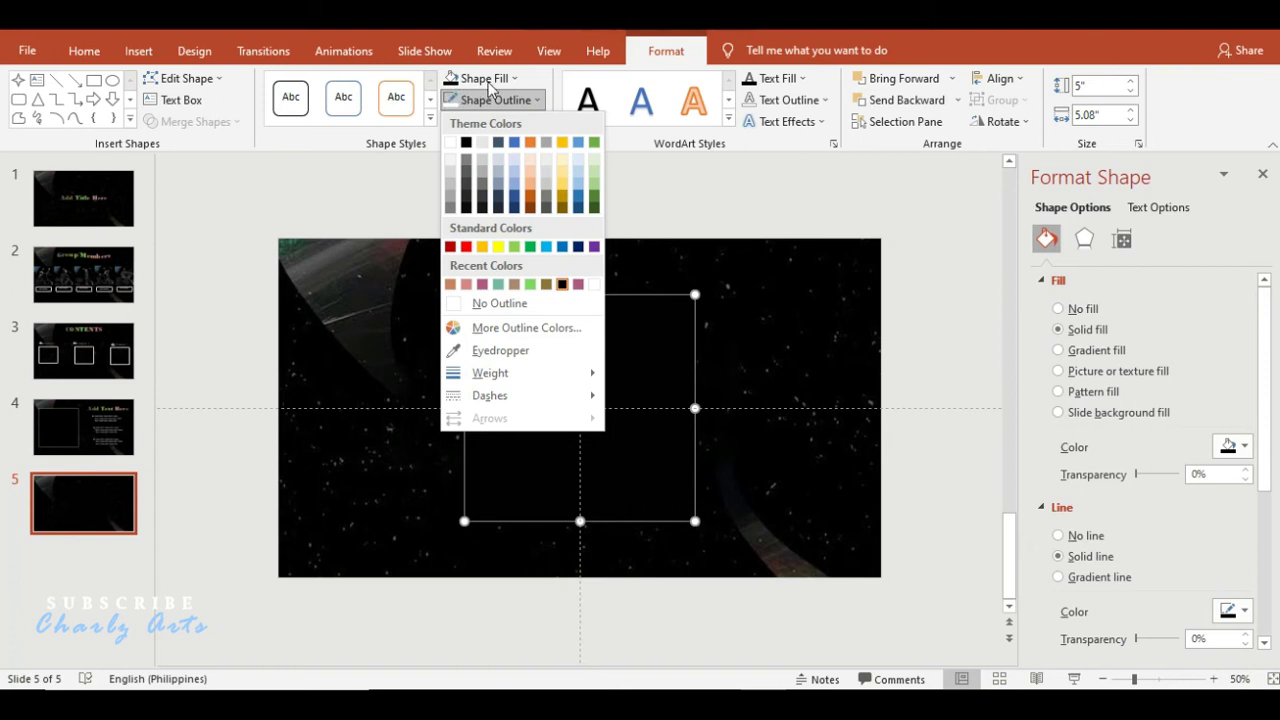
{"action": "left_click", "coordinate": [488, 84]}
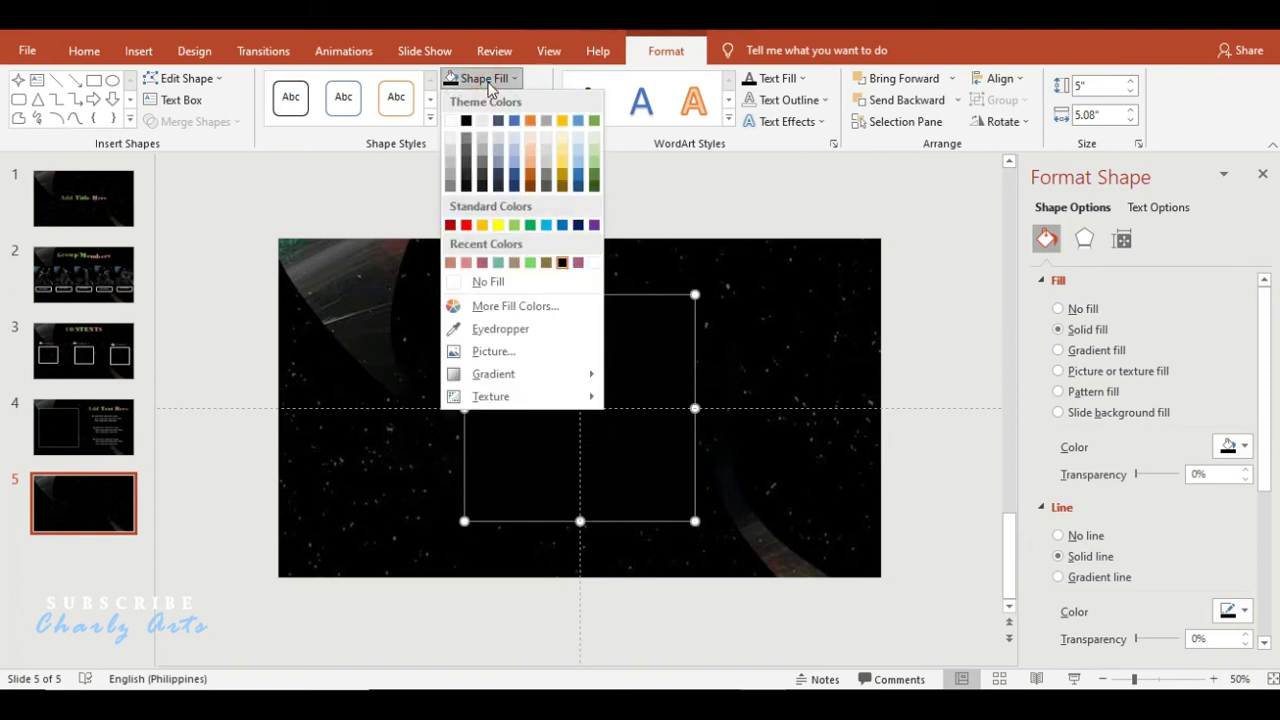
{"action": "left_click", "coordinate": [482, 188]}
{"action": "left_click", "coordinate": [97, 420]}
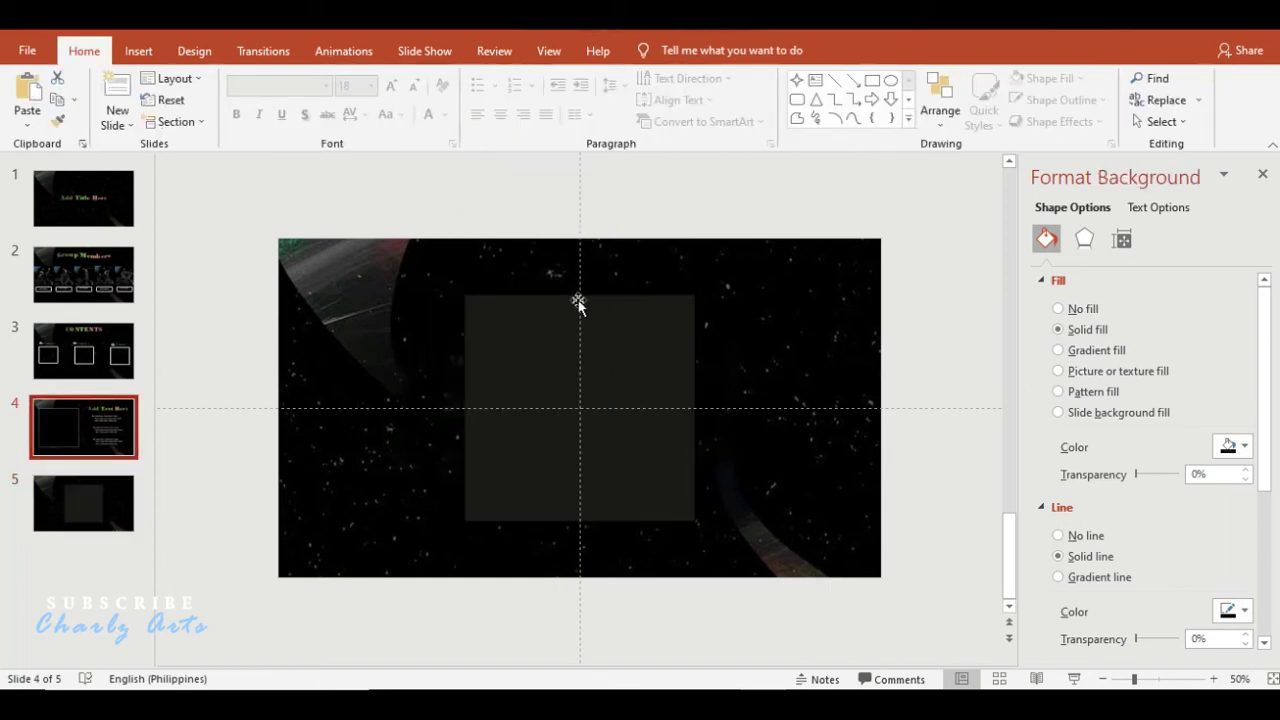
- Copy the 'Add Text Here' heading from slide 4 and paste it near the top of slide 5
{"action": "left_click", "coordinate": [684, 291]}
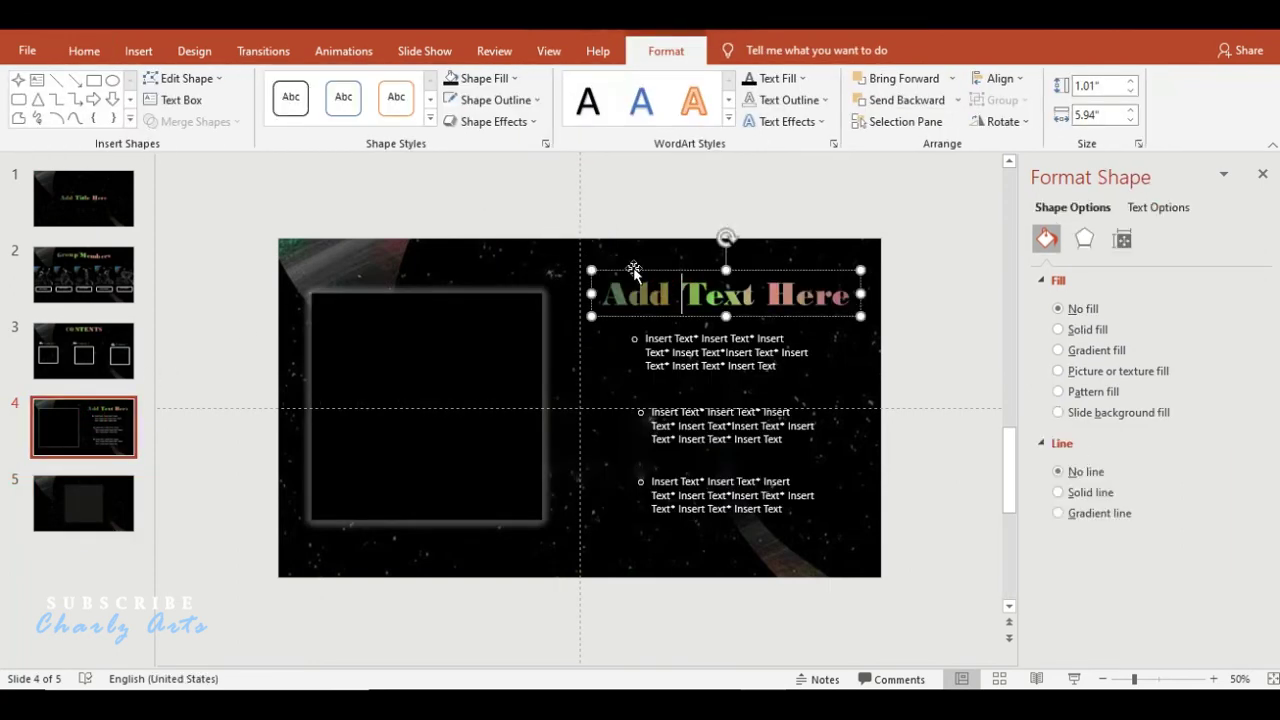
{"action": "left_click", "coordinate": [630, 265]}
{"action": "left_click", "coordinate": [632, 268]}
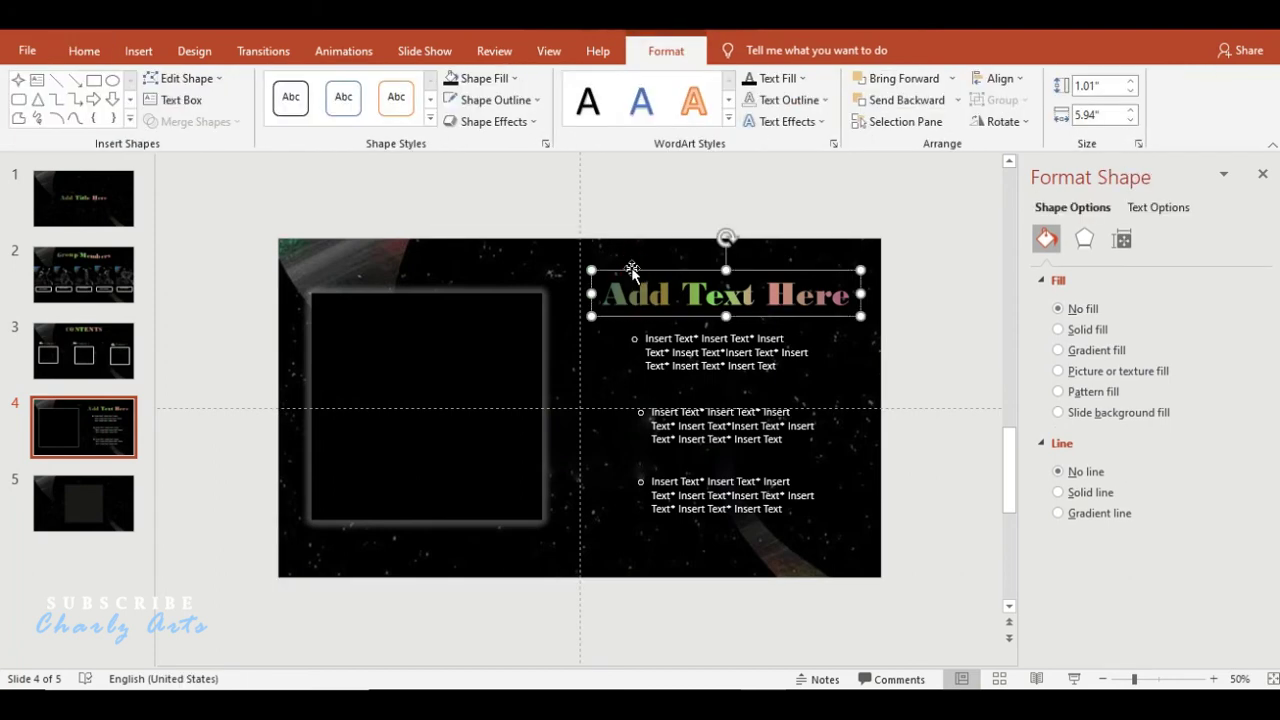
{"action": "left_click", "coordinate": [469, 311]}
{"action": "left_click", "coordinate": [140, 503]}
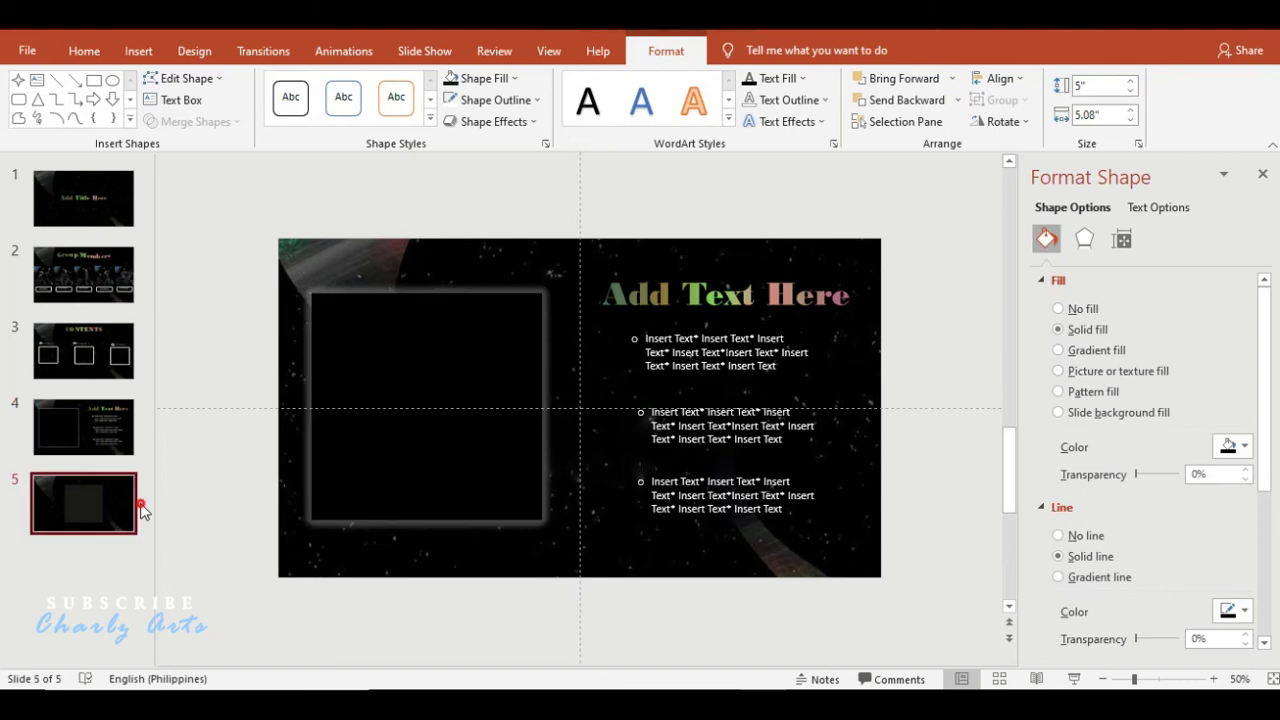
{"action": "left_click", "coordinate": [247, 484]}
{"action": "key", "text": "ctrl+v"}
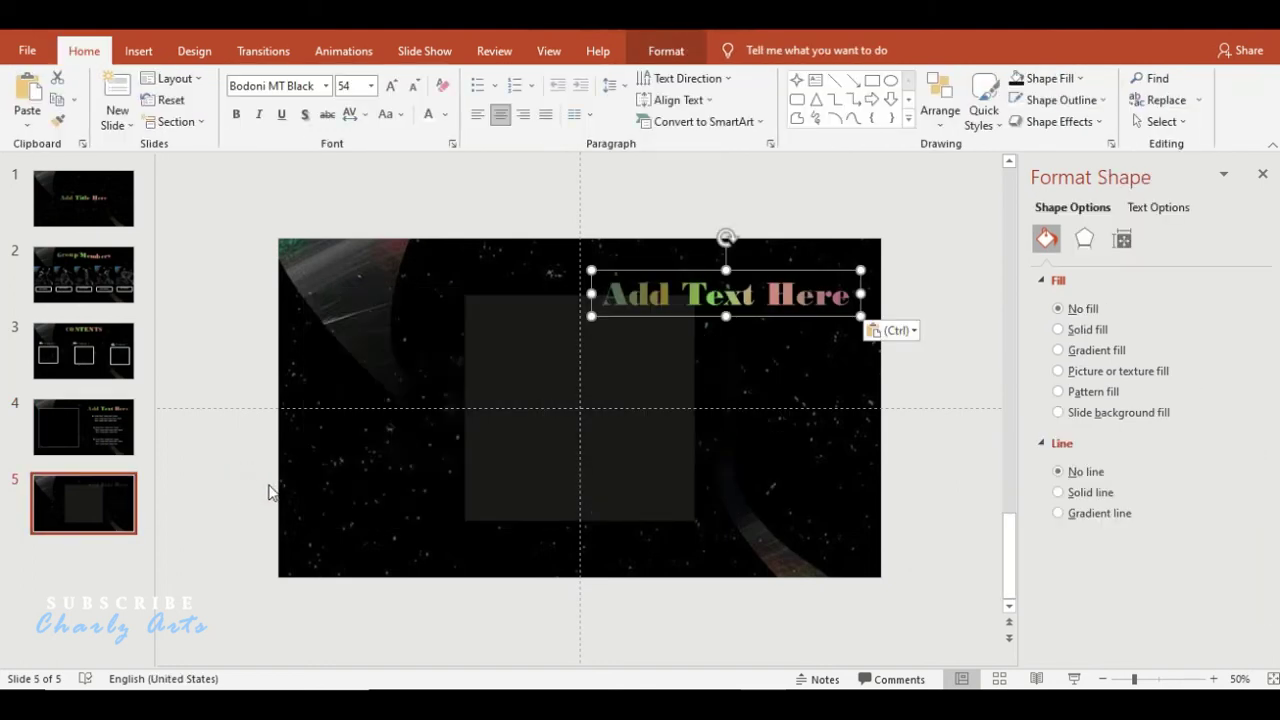
{"action": "left_click_drag", "start_coordinate": [640, 318], "coordinate": [503, 286]}
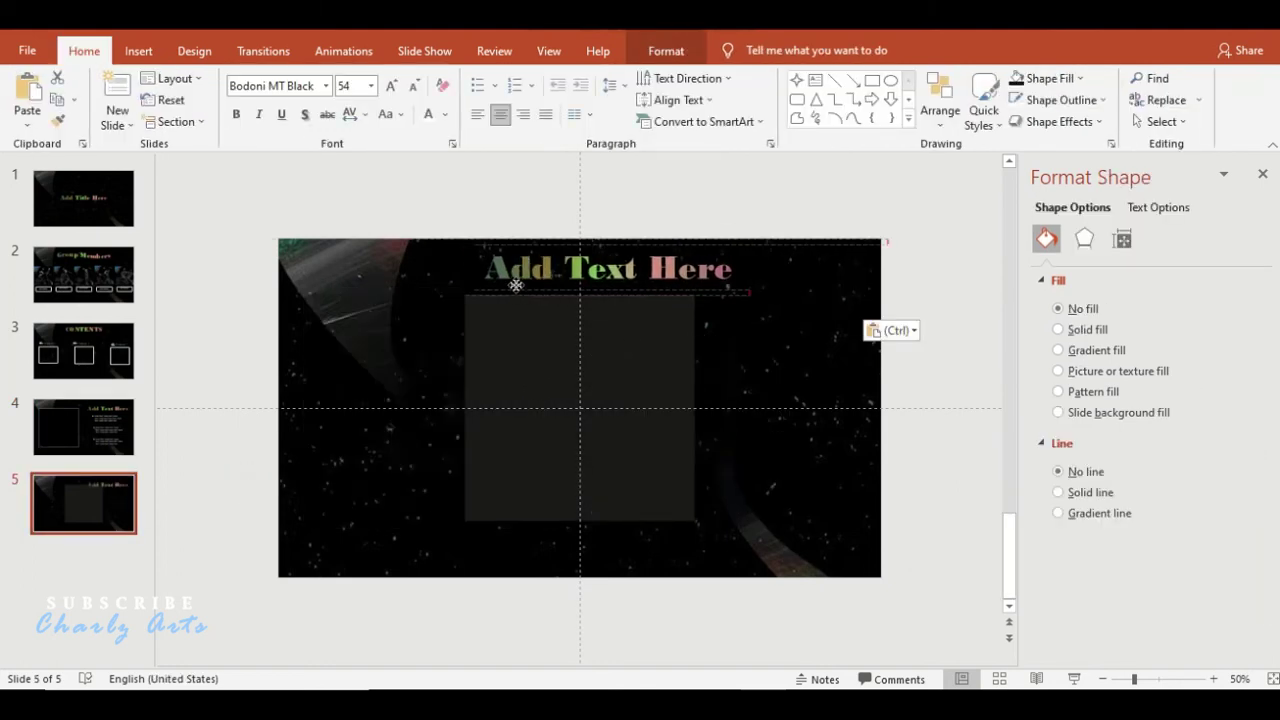
- Shrink the pasted heading to 44 pt and centre it above the grey box
{"action": "triple_click", "coordinate": [543, 262]}
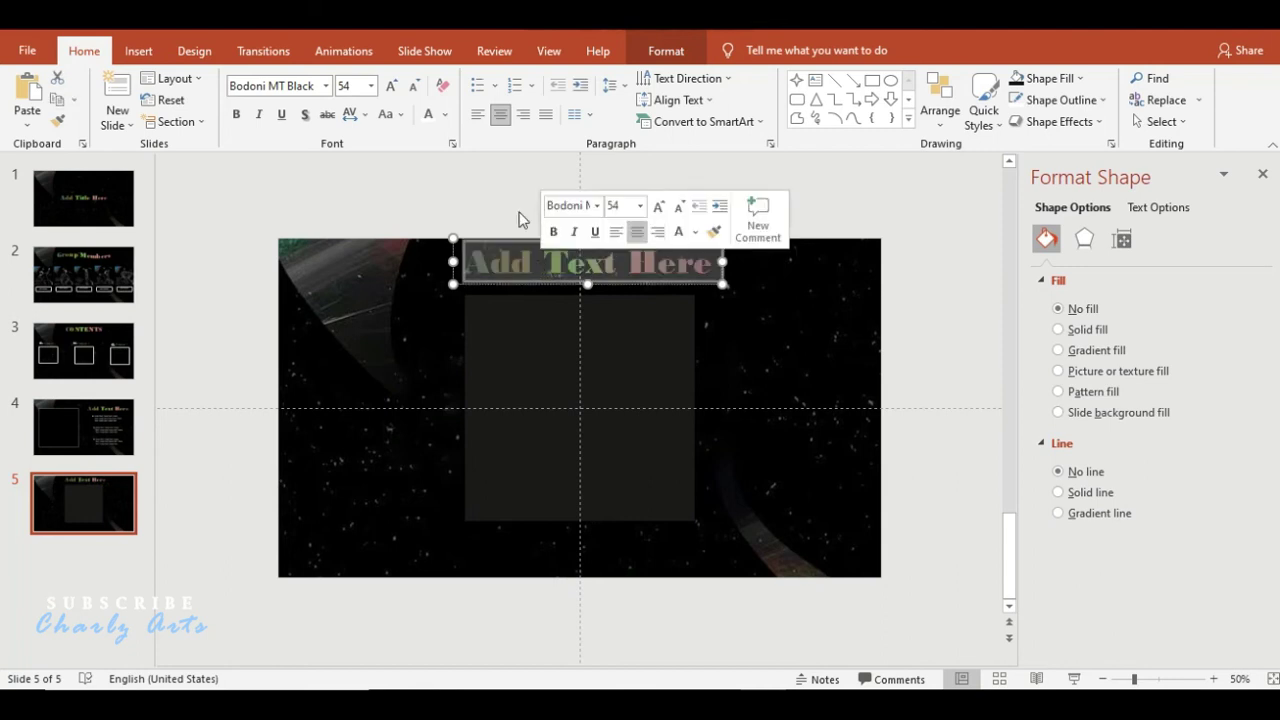
{"action": "left_click", "coordinate": [421, 88]}
{"action": "left_click", "coordinate": [421, 88]}
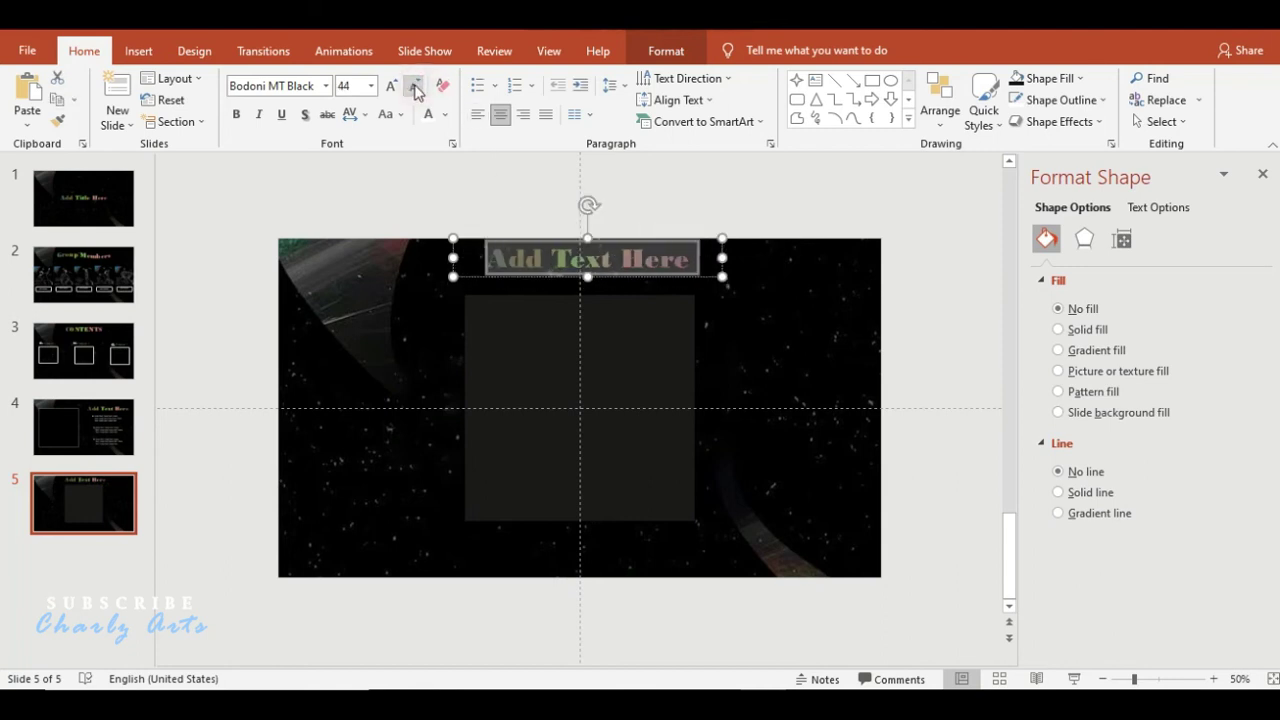
{"action": "left_click_drag", "start_coordinate": [636, 283], "coordinate": [630, 286]}
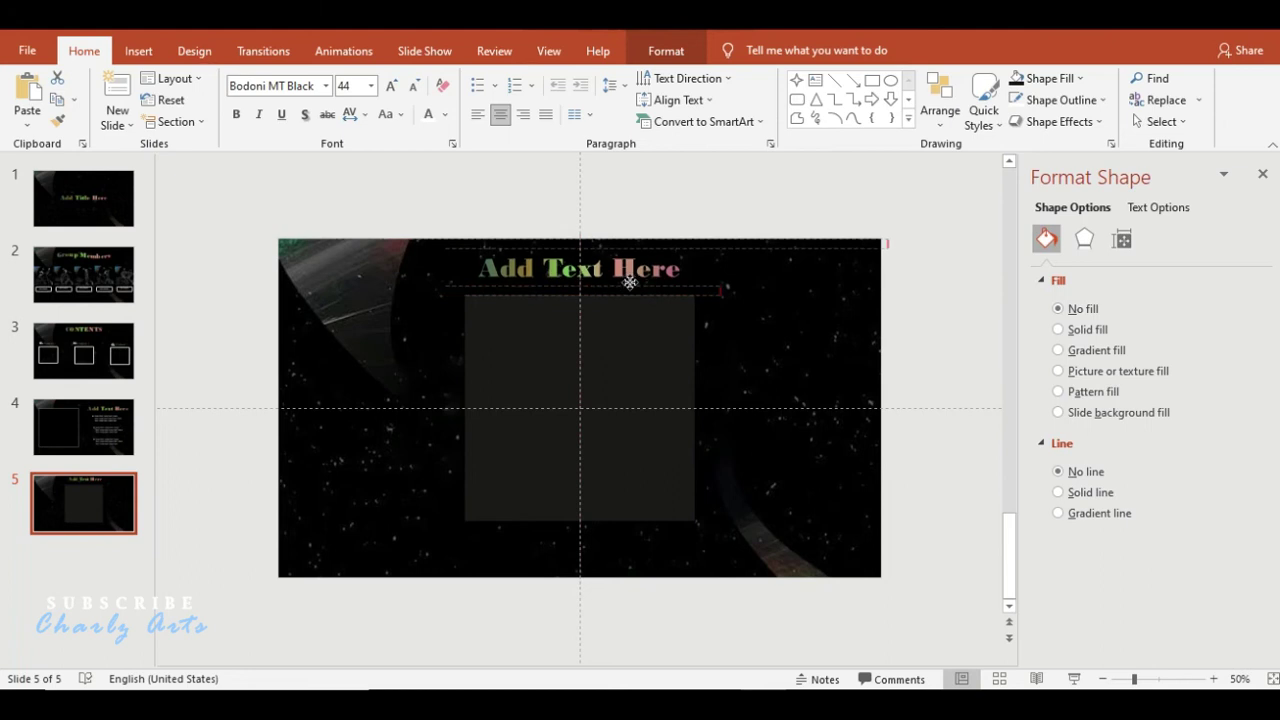
{"action": "left_click_drag", "start_coordinate": [630, 282], "coordinate": [631, 284]}
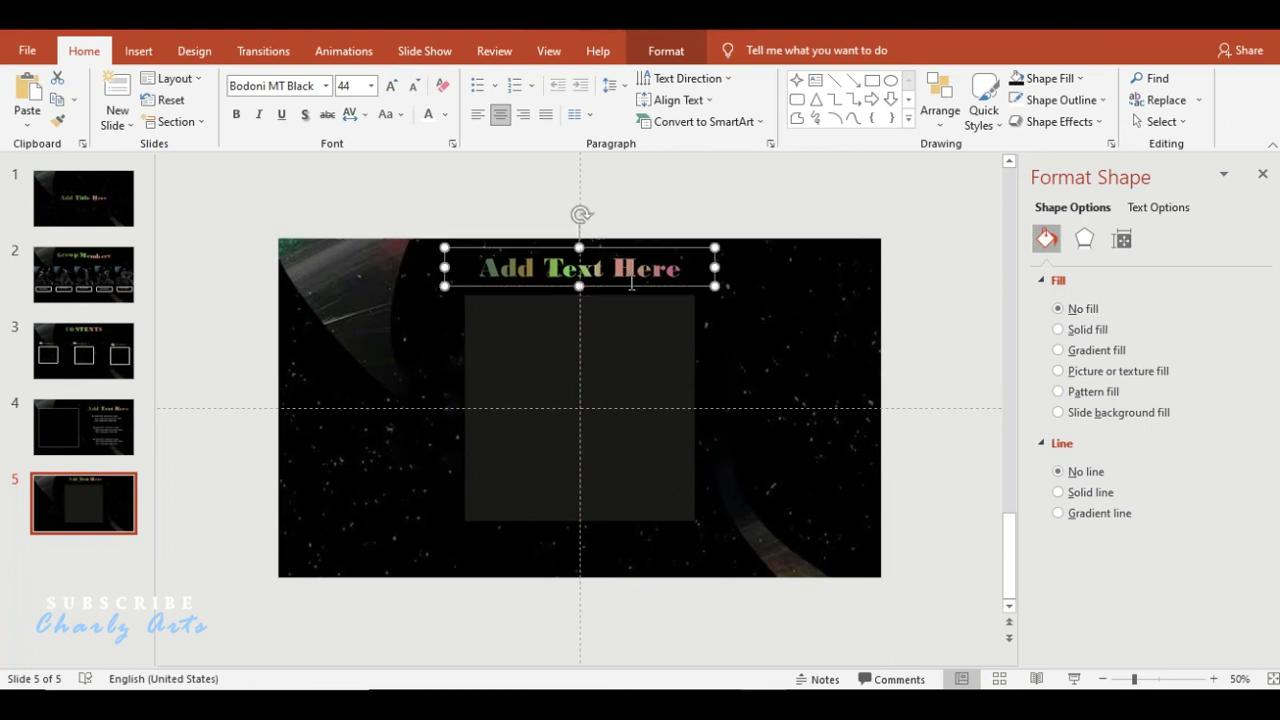
{"action": "left_click", "coordinate": [680, 217]}
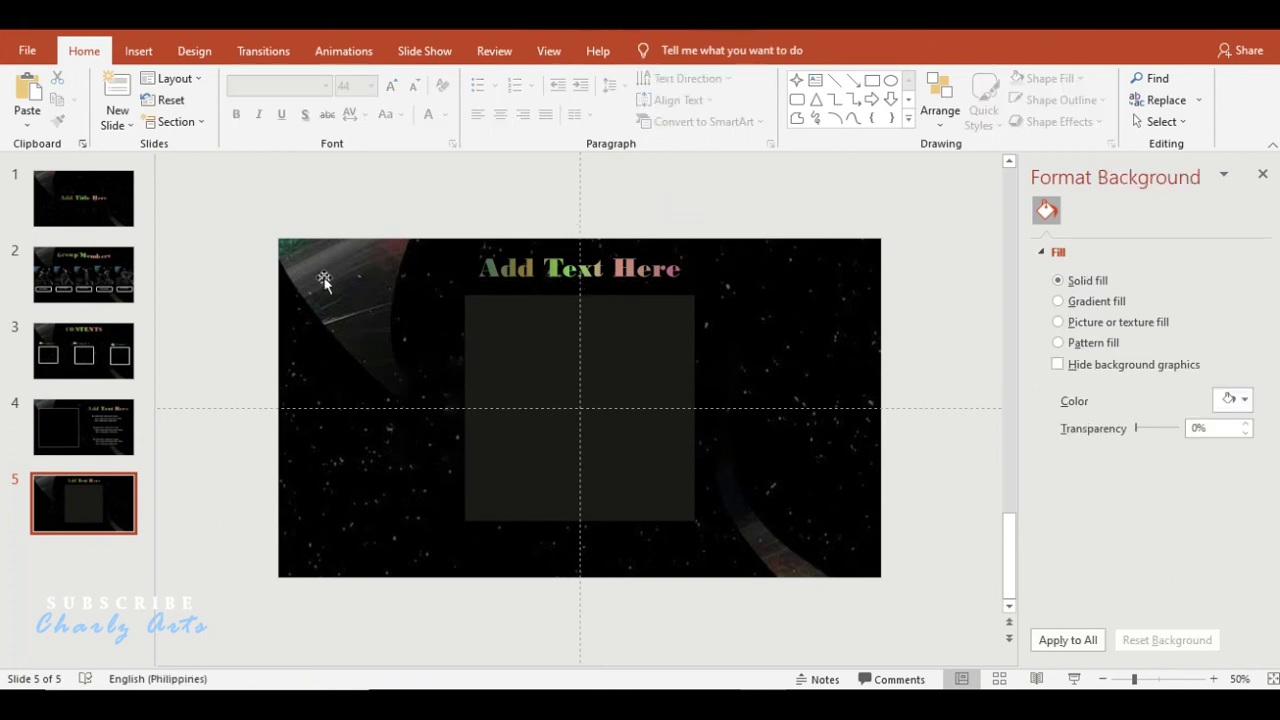
- Copy the first 'Insert Text' bullet block from slide 4 into the top of slide 5's grey box
{"action": "left_click", "coordinate": [108, 436]}
{"action": "left_click", "coordinate": [673, 337]}
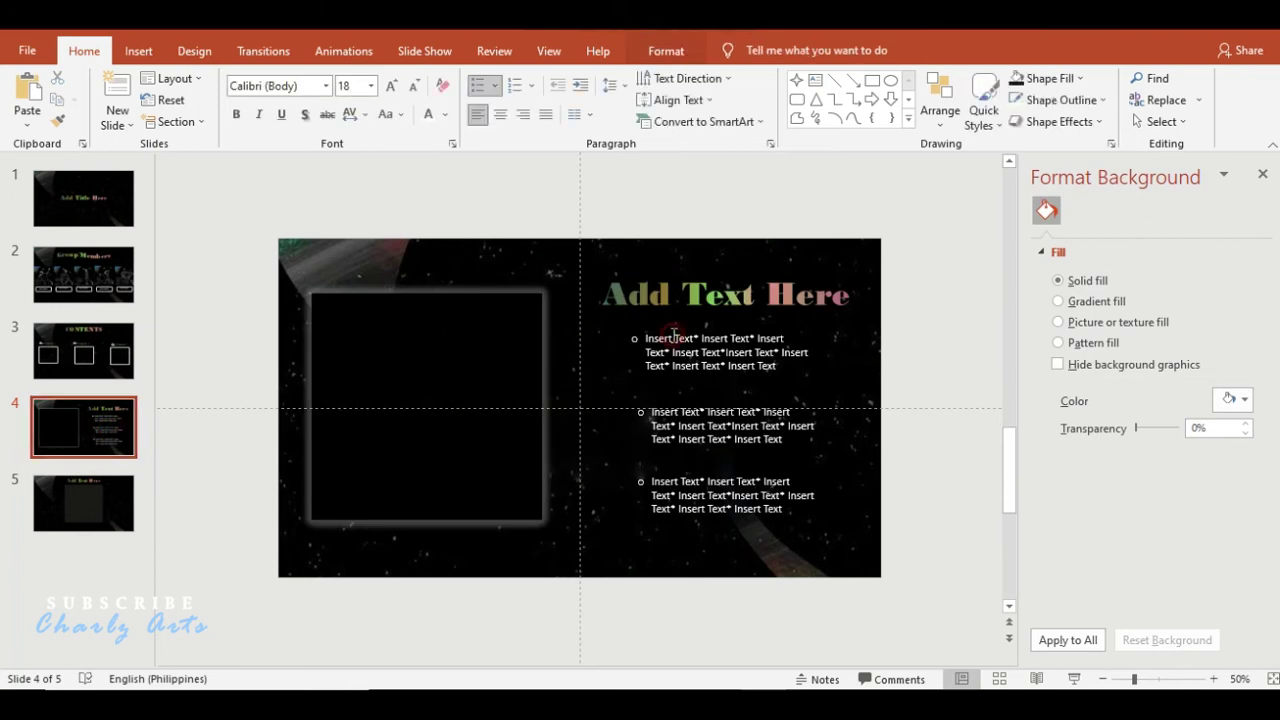
{"action": "left_click", "coordinate": [666, 328]}
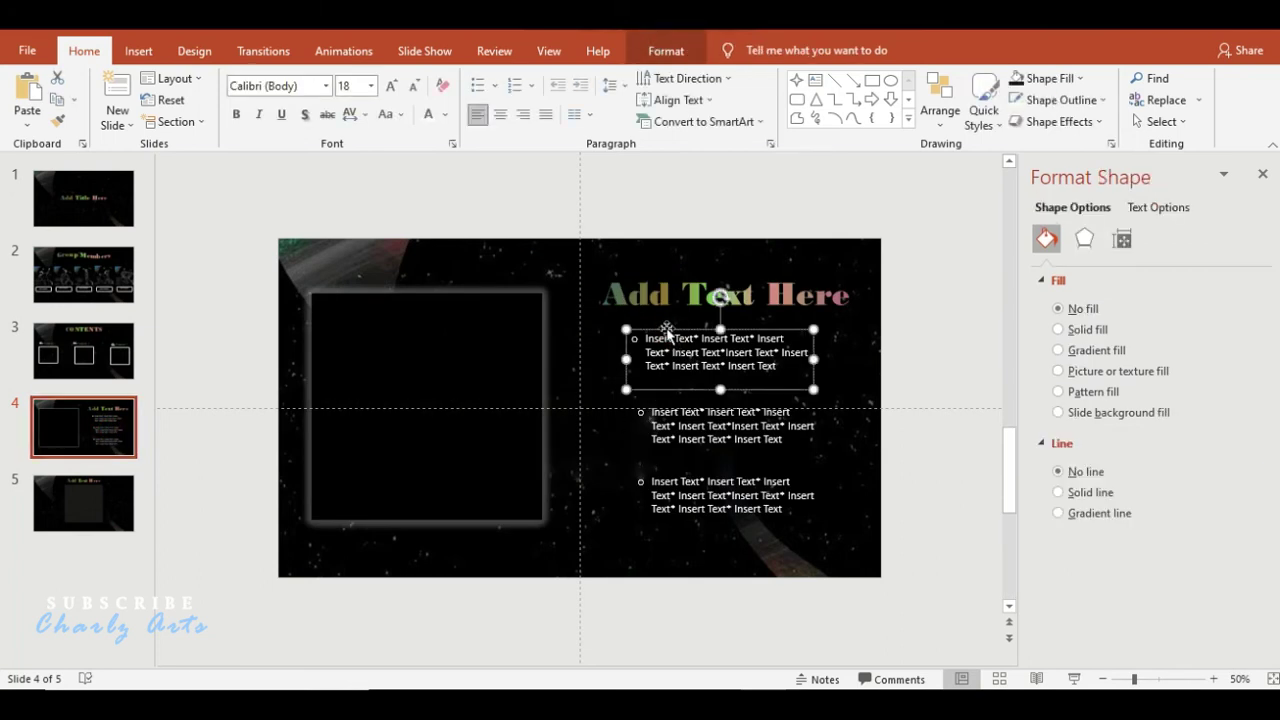
{"action": "left_click", "coordinate": [72, 500]}
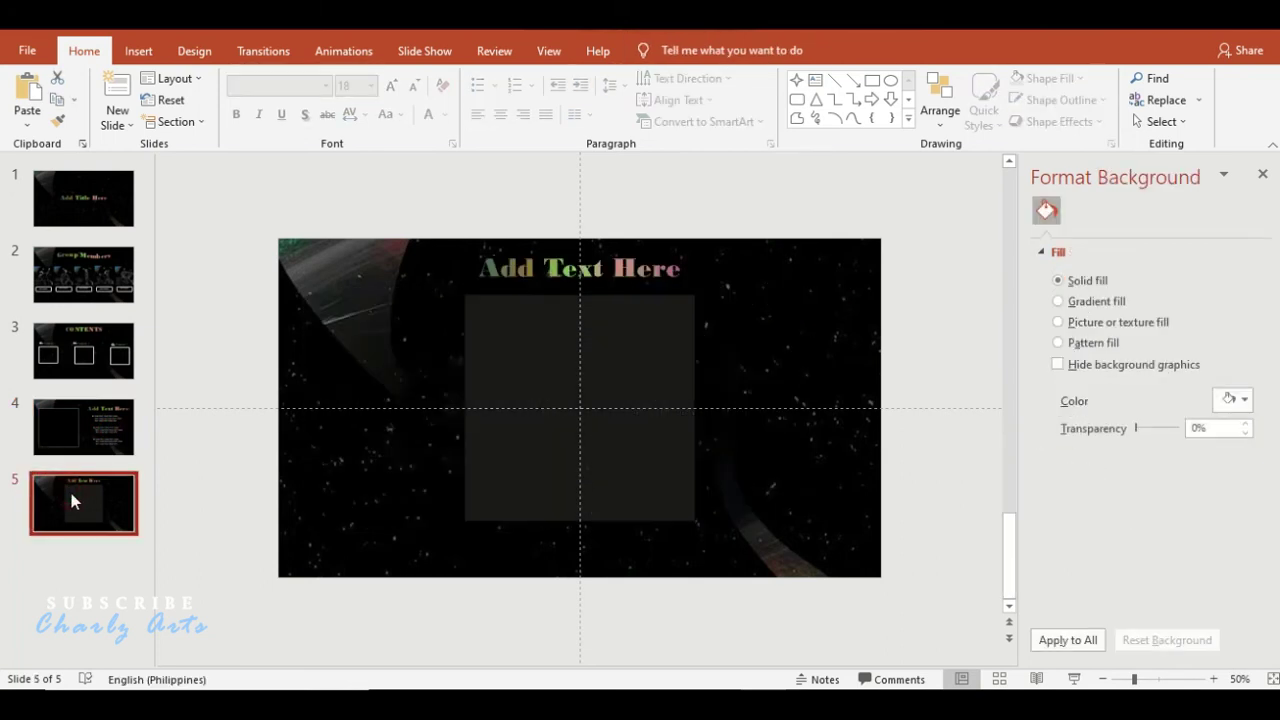
{"action": "key", "text": "ctrl+v"}
{"action": "left_click_drag", "start_coordinate": [675, 393], "coordinate": [549, 381]}
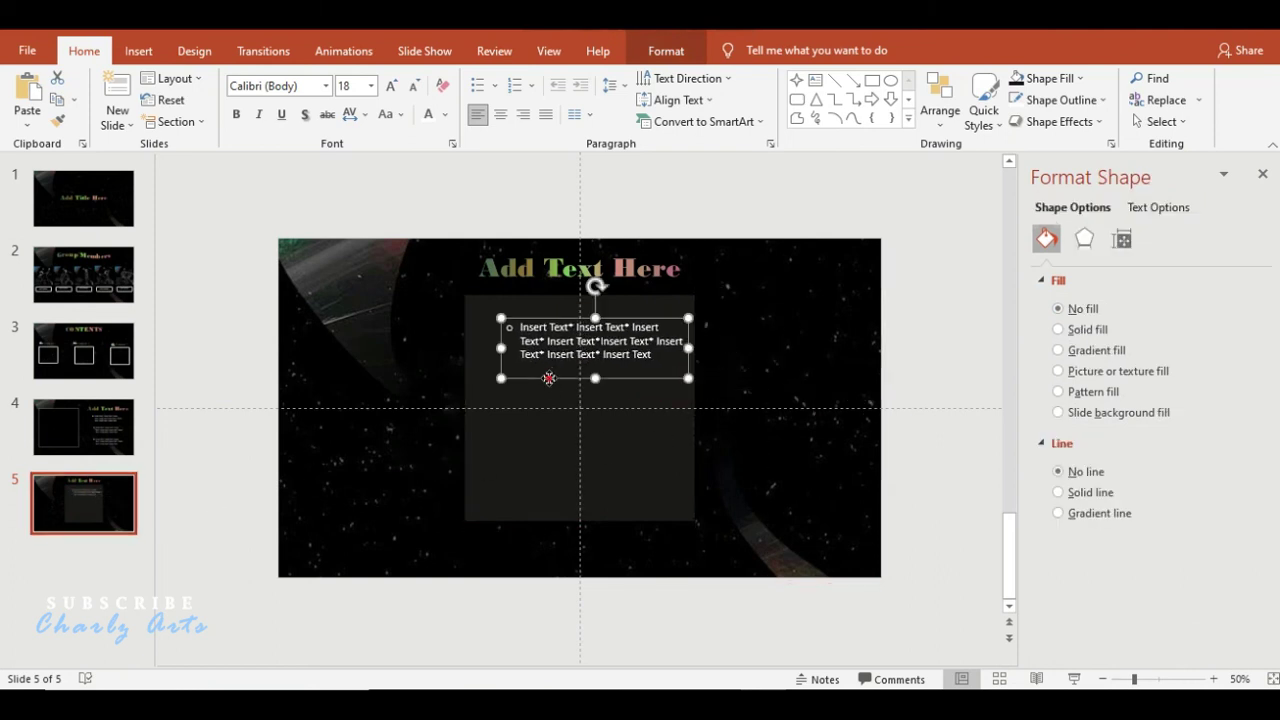
{"action": "left_click_drag", "start_coordinate": [549, 378], "coordinate": [542, 382]}
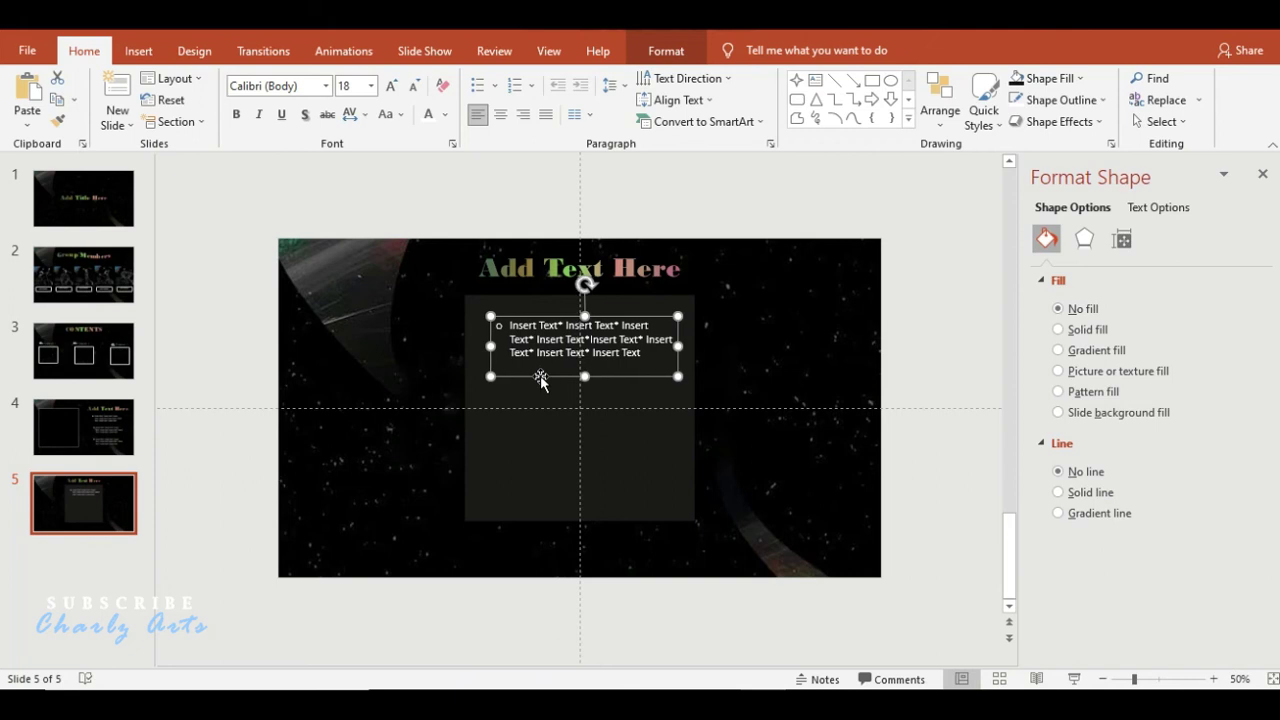
- Paste two more copies of the bullet block, stacking them below the first
{"action": "key", "text": "ctrl+v"}
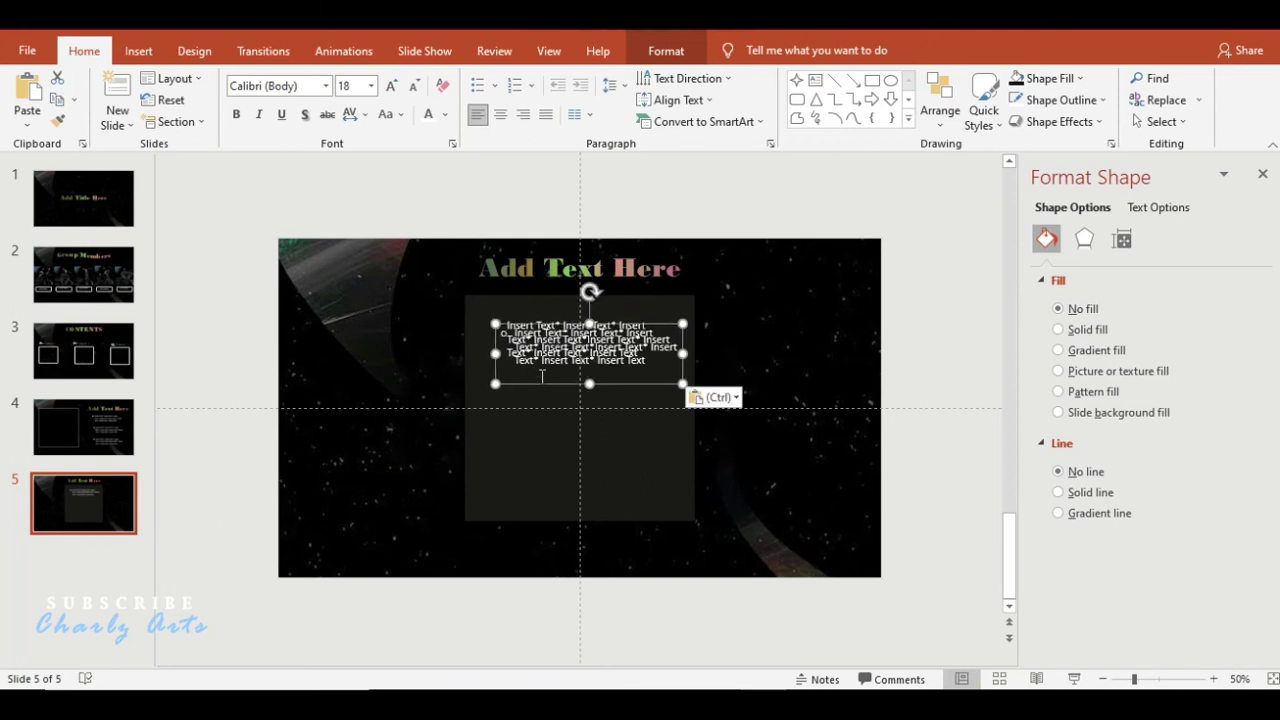
{"action": "left_click_drag", "start_coordinate": [632, 326], "coordinate": [617, 388]}
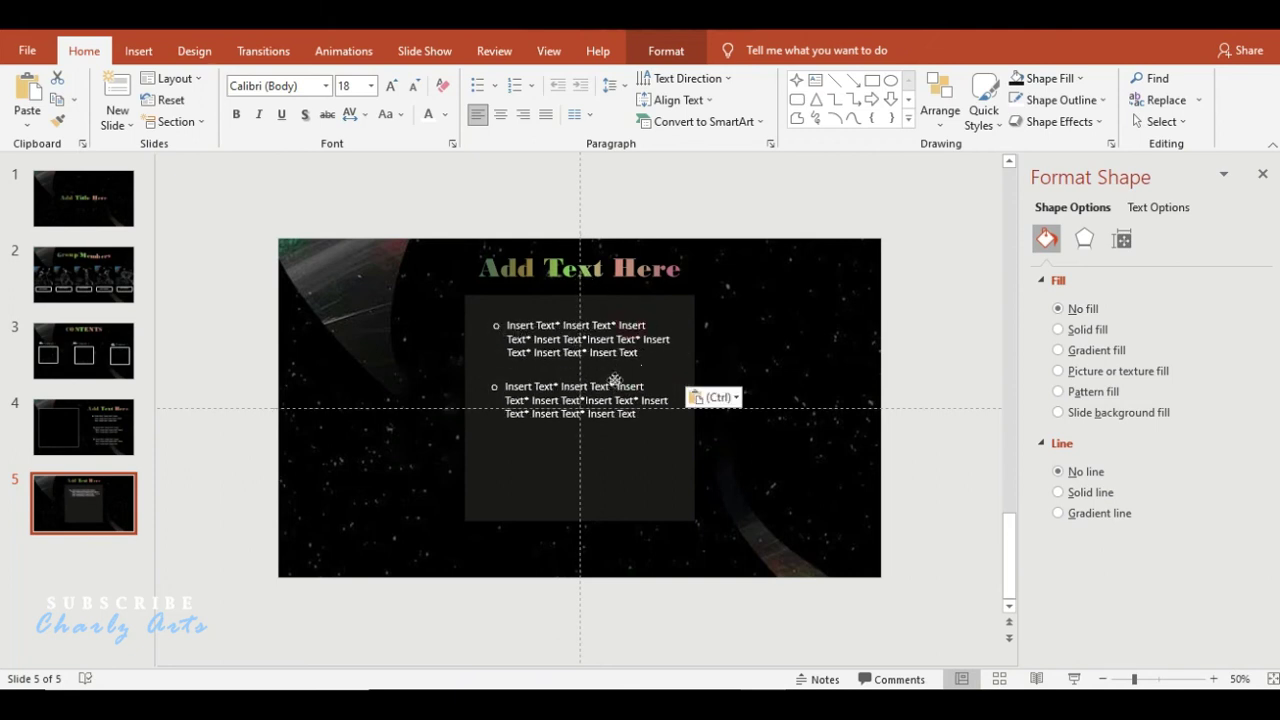
{"action": "key", "text": "ctrl+v"}
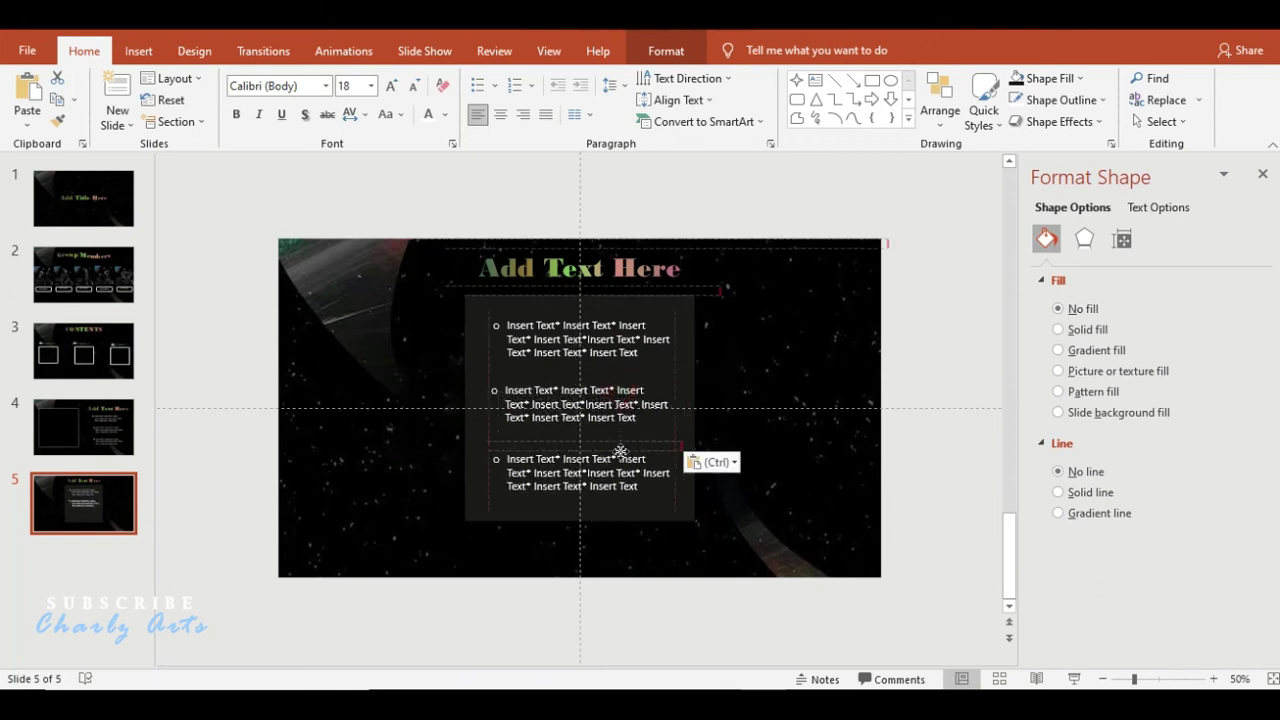
{"action": "left_click_drag", "start_coordinate": [620, 432], "coordinate": [621, 444]}
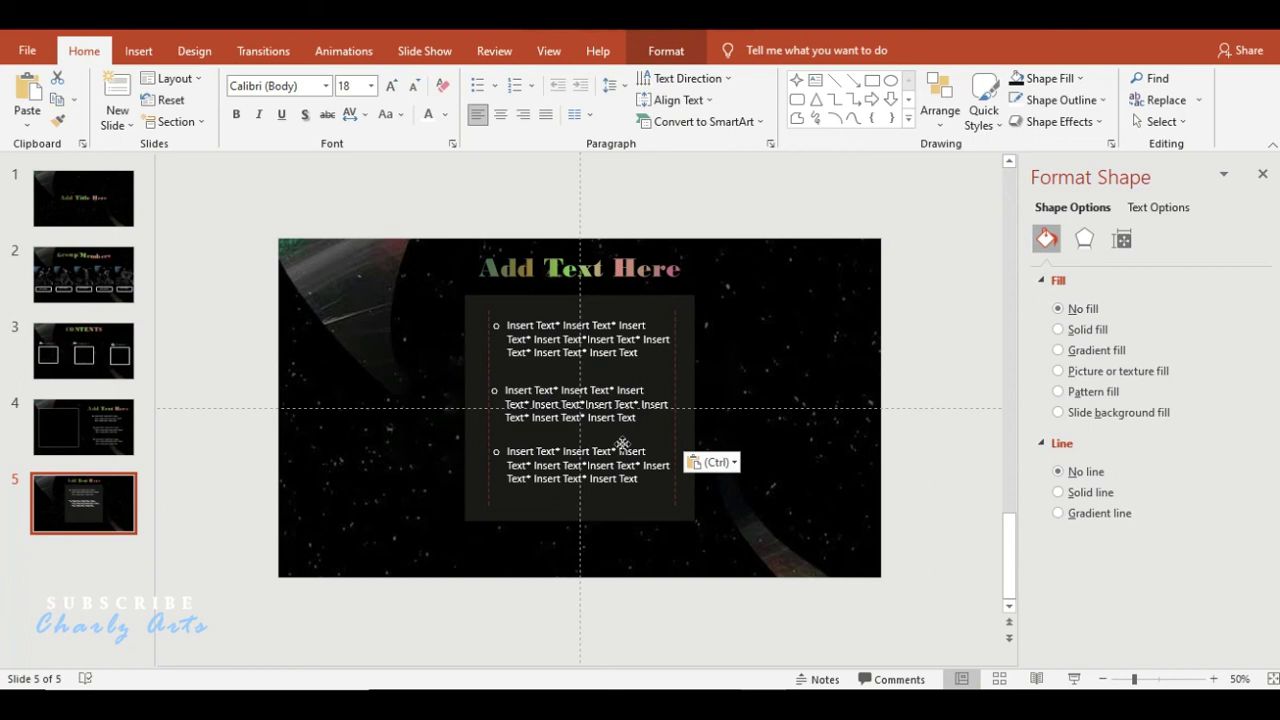
{"action": "left_click", "coordinate": [114, 180]}
- Duplicate the title slide, move the copy to the end, and retitle it 'THANK YOU!'
{"action": "right_click", "coordinate": [114, 180]}
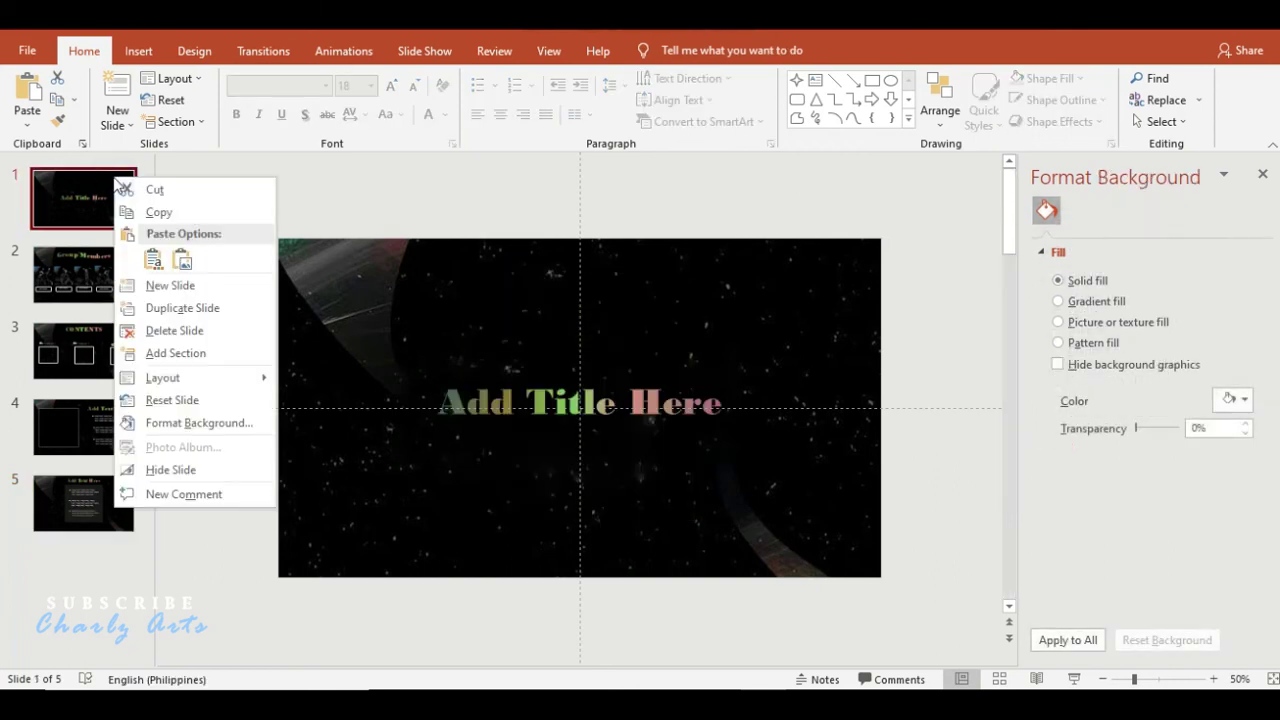
{"action": "left_click", "coordinate": [168, 308]}
{"action": "left_click_drag", "start_coordinate": [118, 285], "coordinate": [97, 641]}
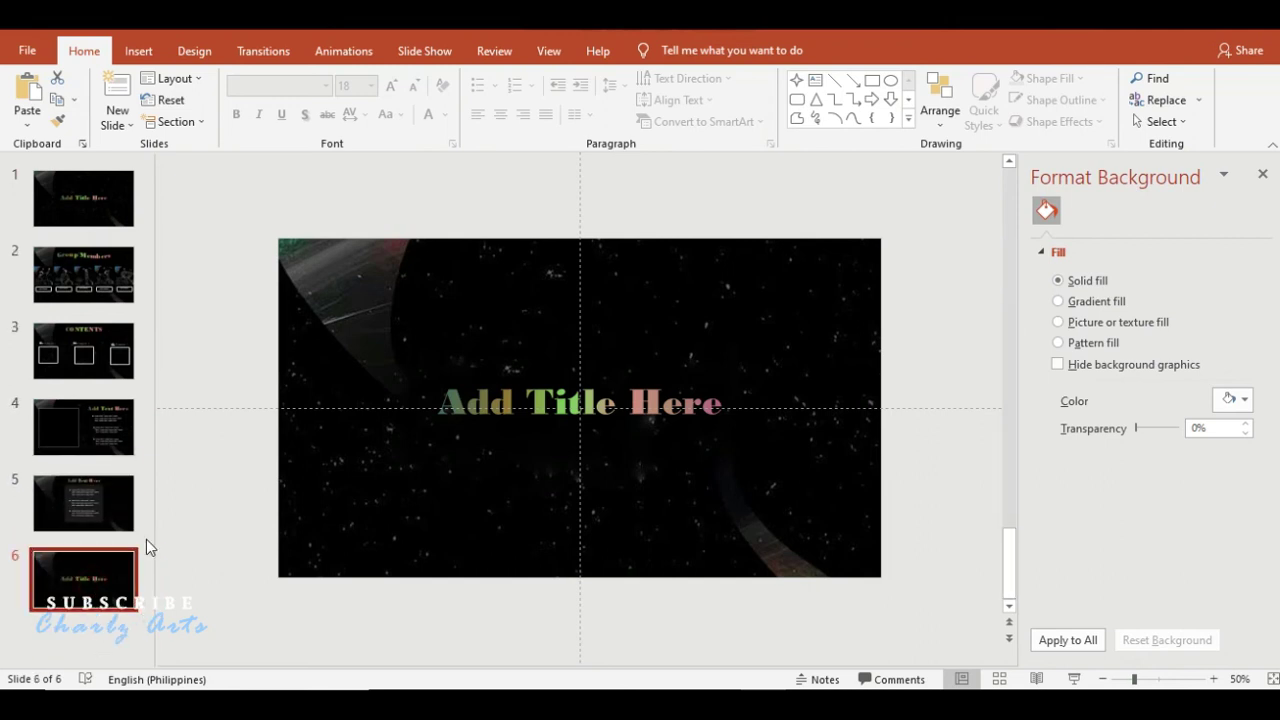
{"action": "left_click", "coordinate": [466, 403]}
{"action": "triple_click", "coordinate": [478, 406]}
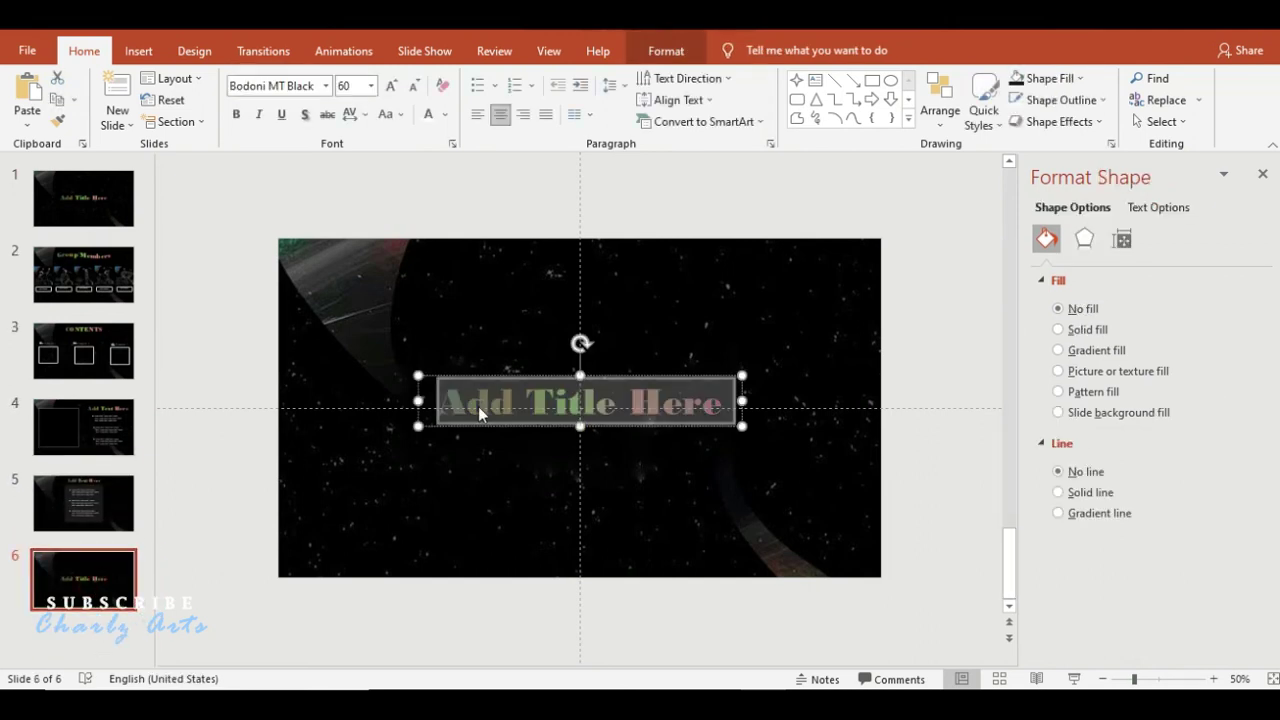
{"action": "type", "text": "TH"}
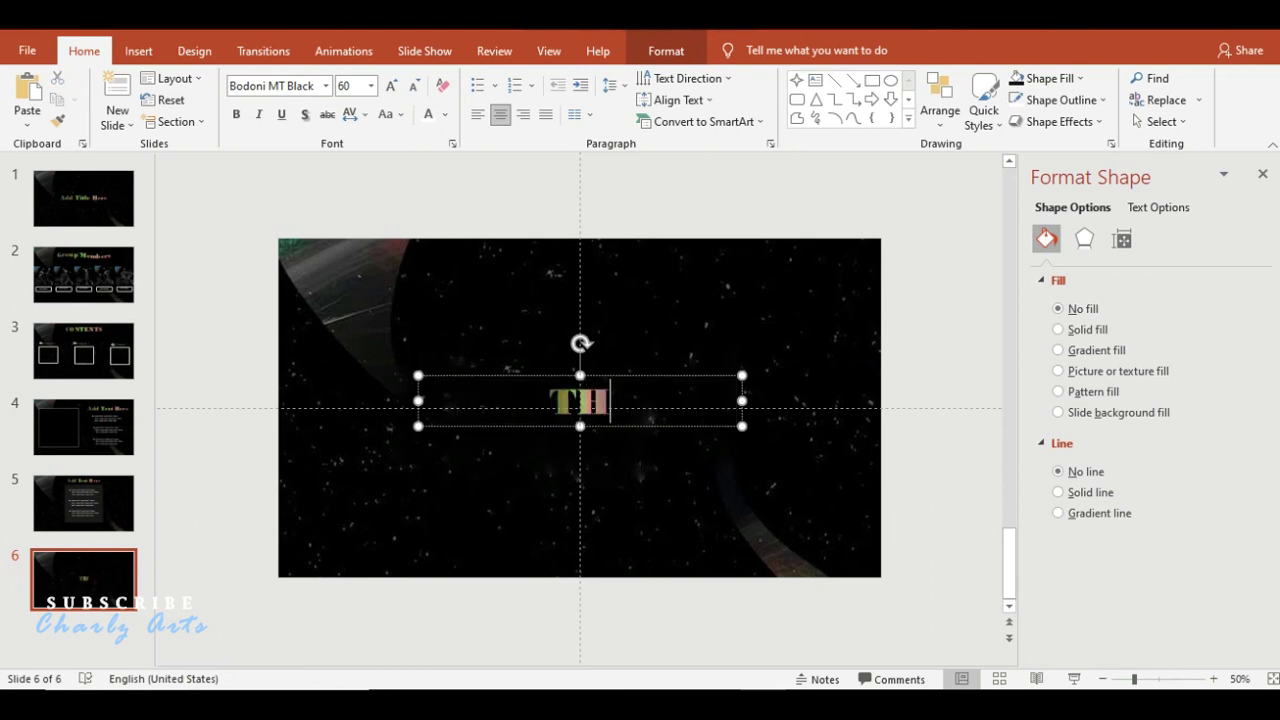
{"action": "type", "text": "ANK YO"}
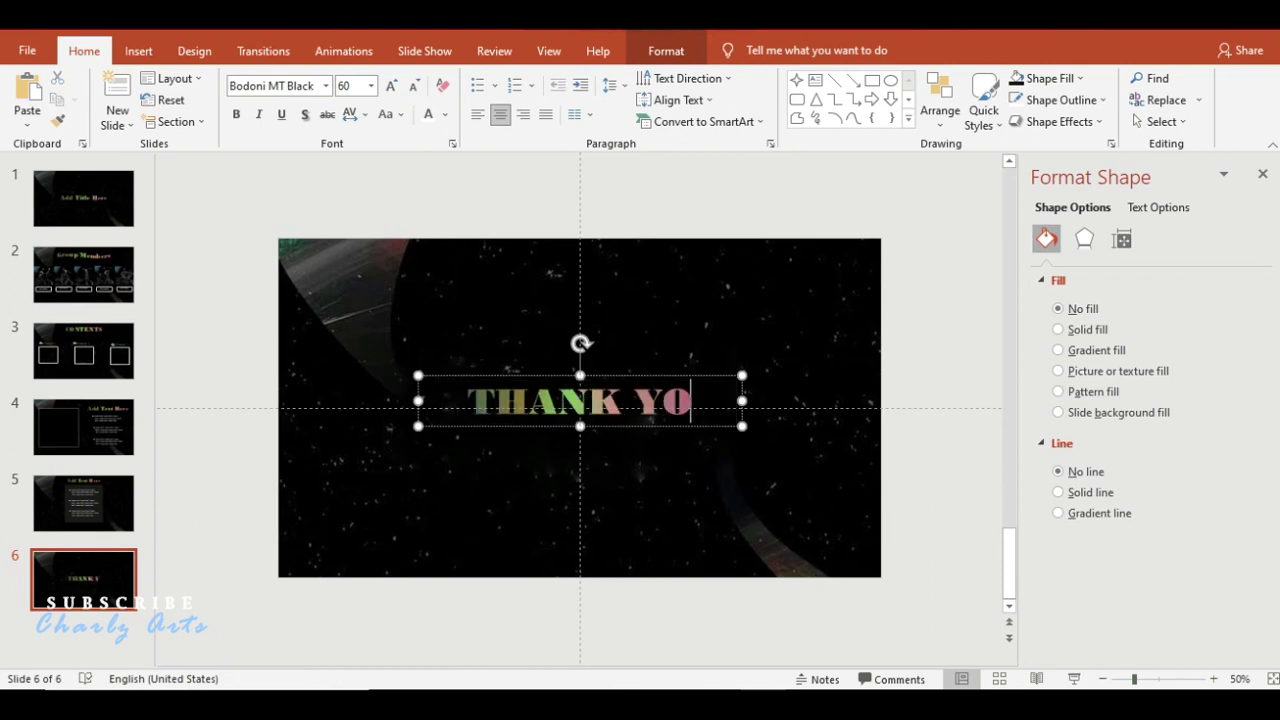
{"action": "type", "text": "U!"}
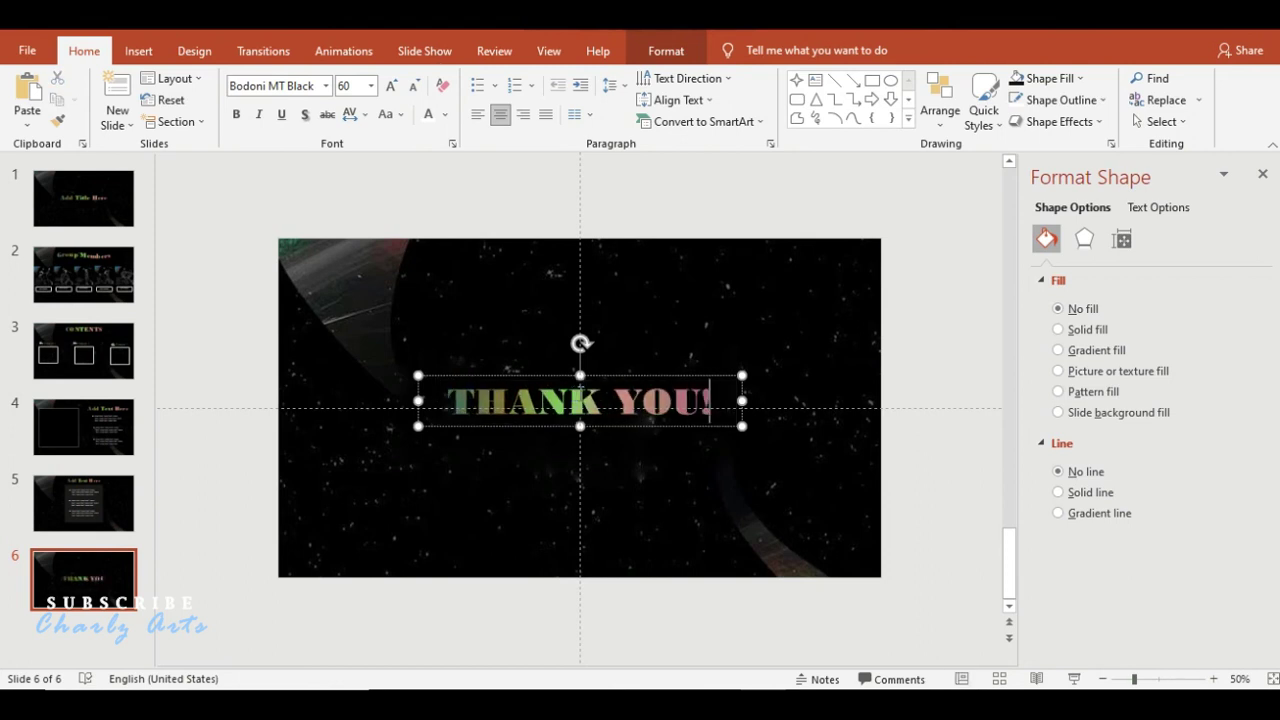